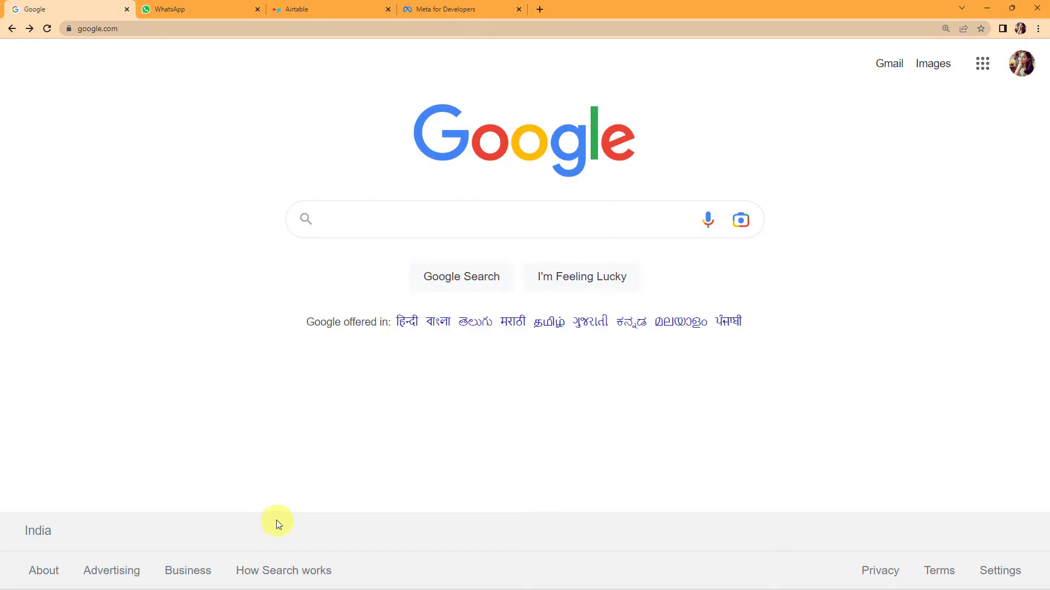
# Step: Open the Pabbly Connect website, sign in and access the Pabbly Connect dashboard
pyautogui.click(189, 30)
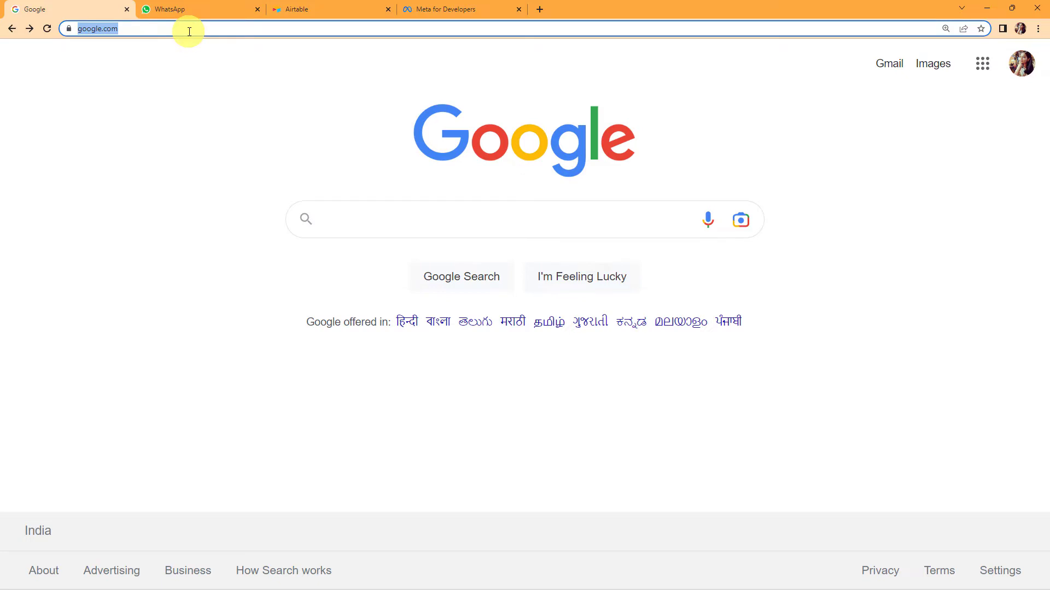
pyautogui.write('pa')
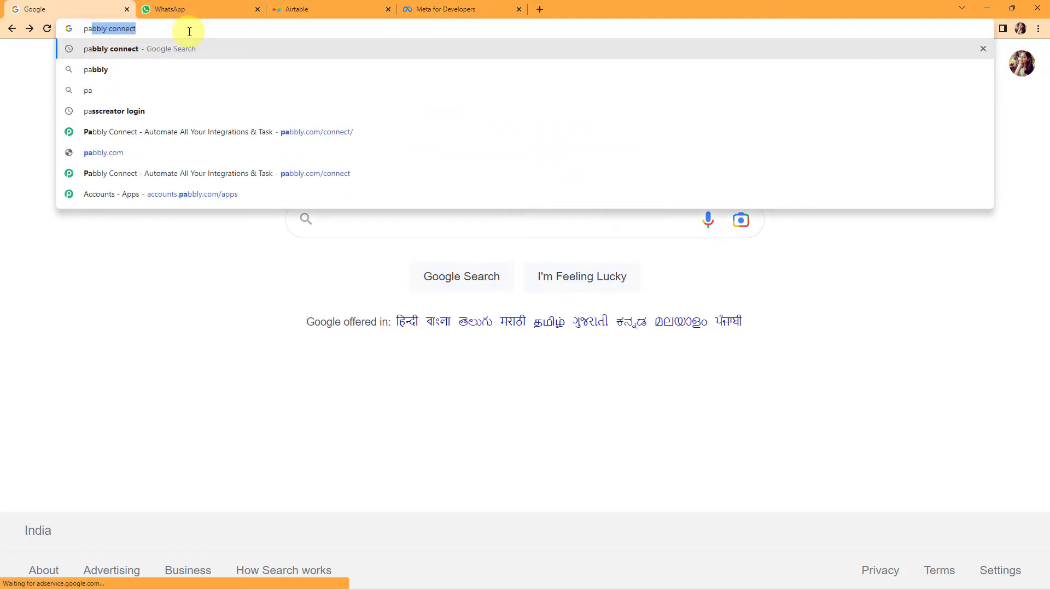
pyautogui.click(195, 137)
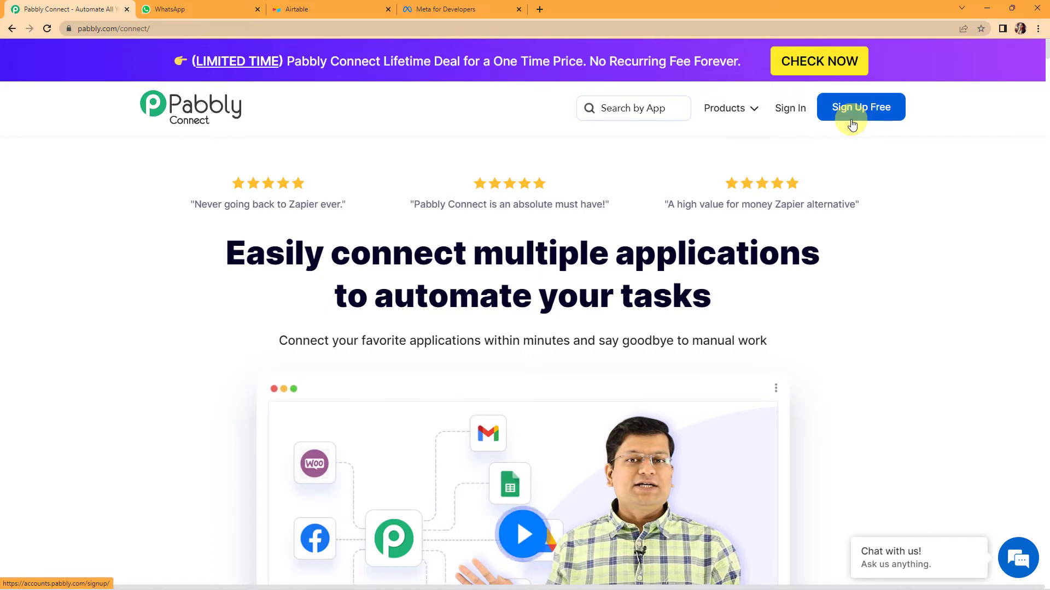
pyautogui.click(797, 109)
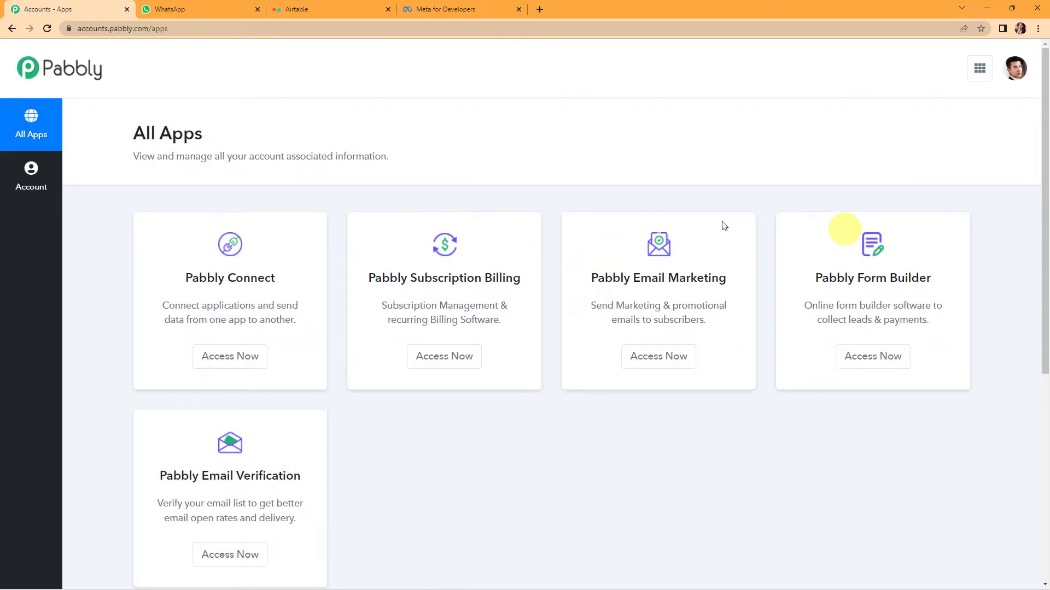
pyautogui.click(232, 361)
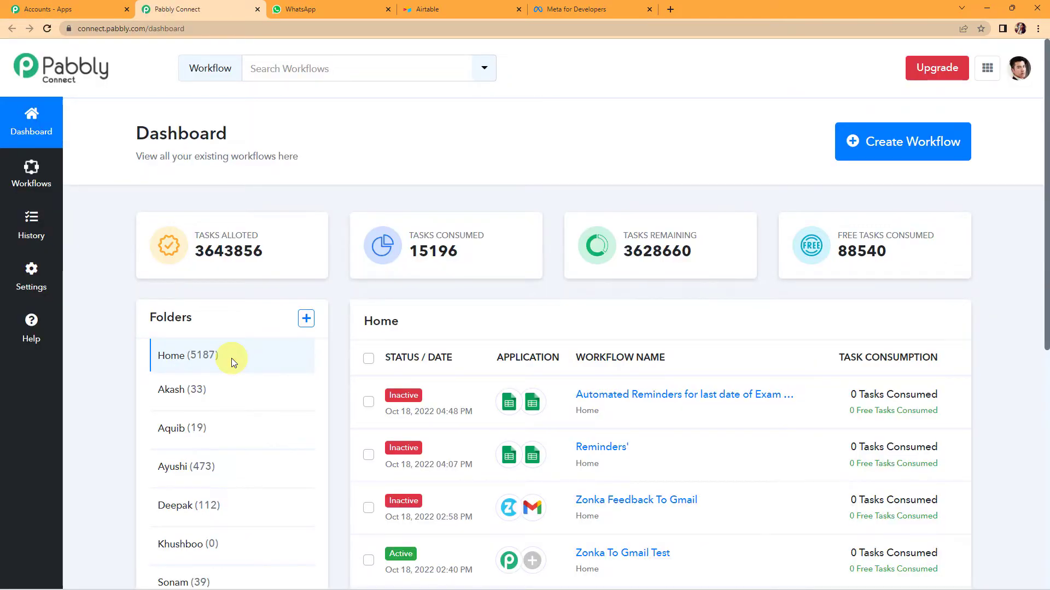
# Step: Create a new workflow named "Airtable WhatsApp Integration"
pyautogui.click(904, 144)
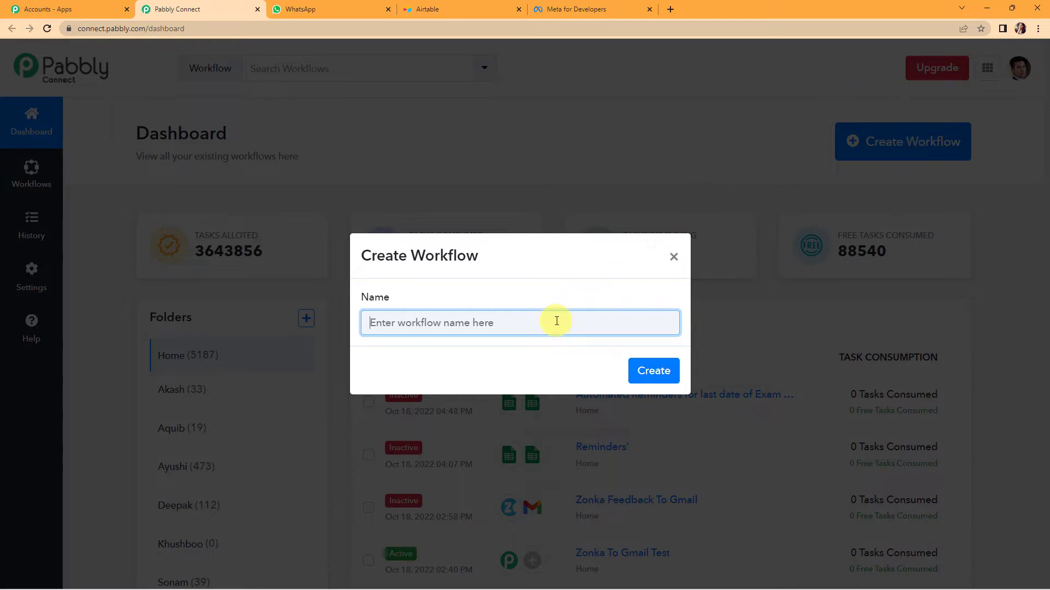
pyautogui.write('Airtable WhatsApp Integration')
pyautogui.click(654, 372)
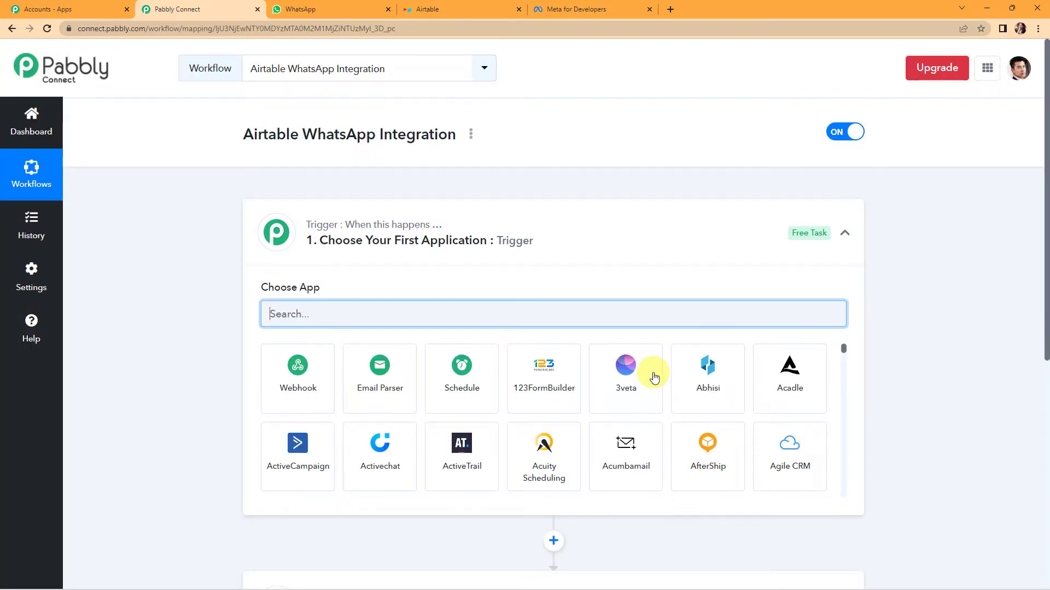
# Step: Choose Schedule by Pabbly as the workflow's trigger application
pyautogui.scroll(-3, 508, 289)
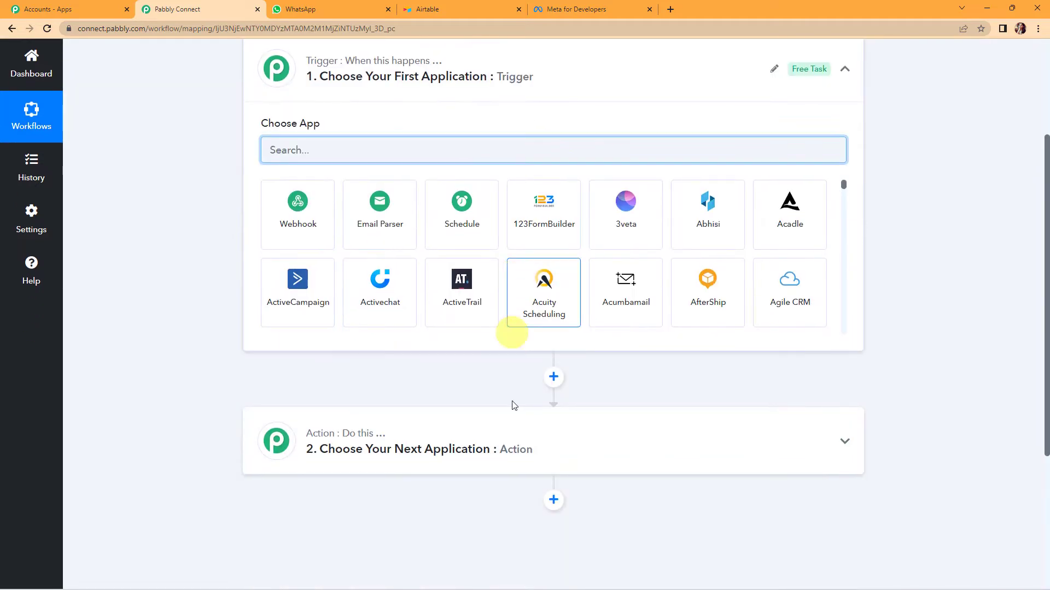
pyautogui.scroll(1, 511, 453)
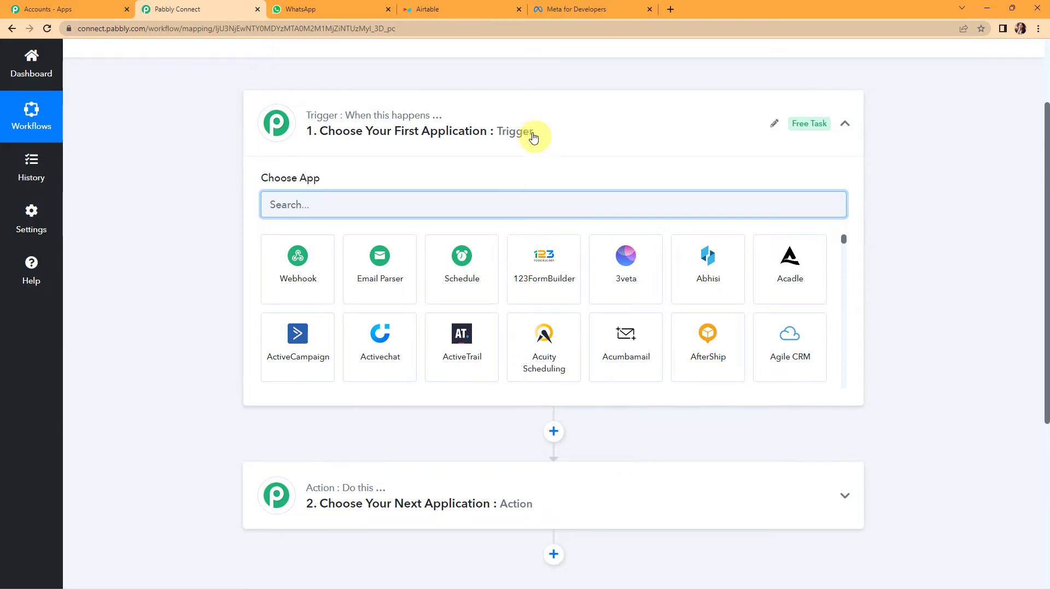
pyautogui.moveTo(376, 494)
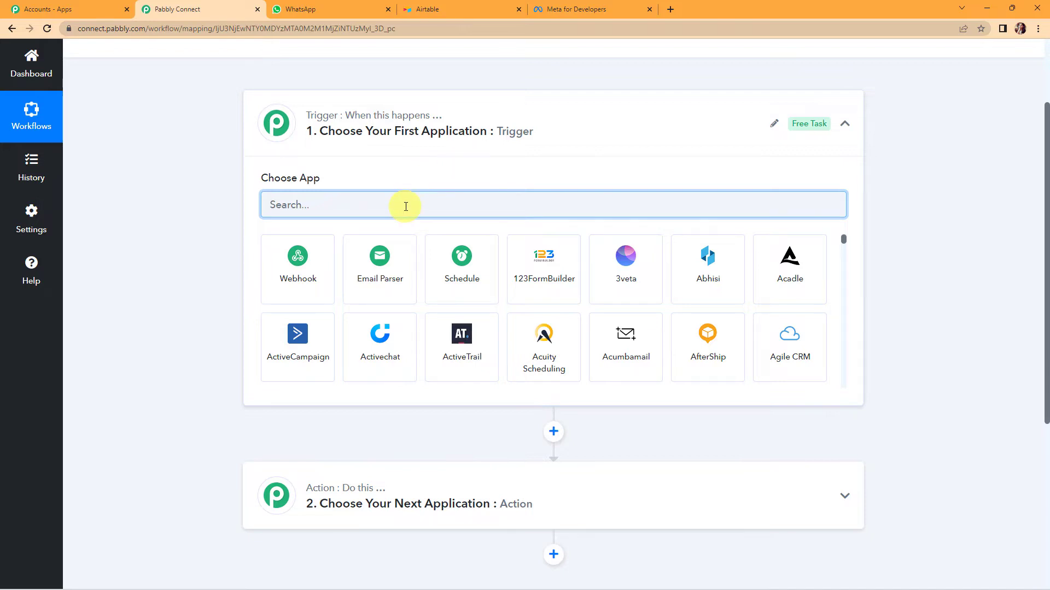
pyautogui.write('schedule')
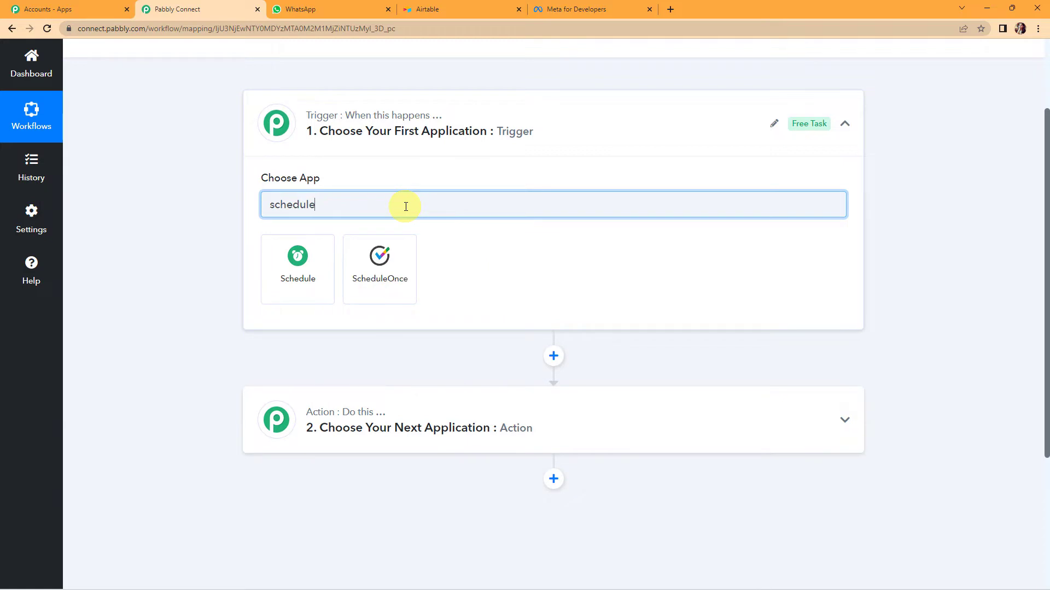
pyautogui.click(297, 276)
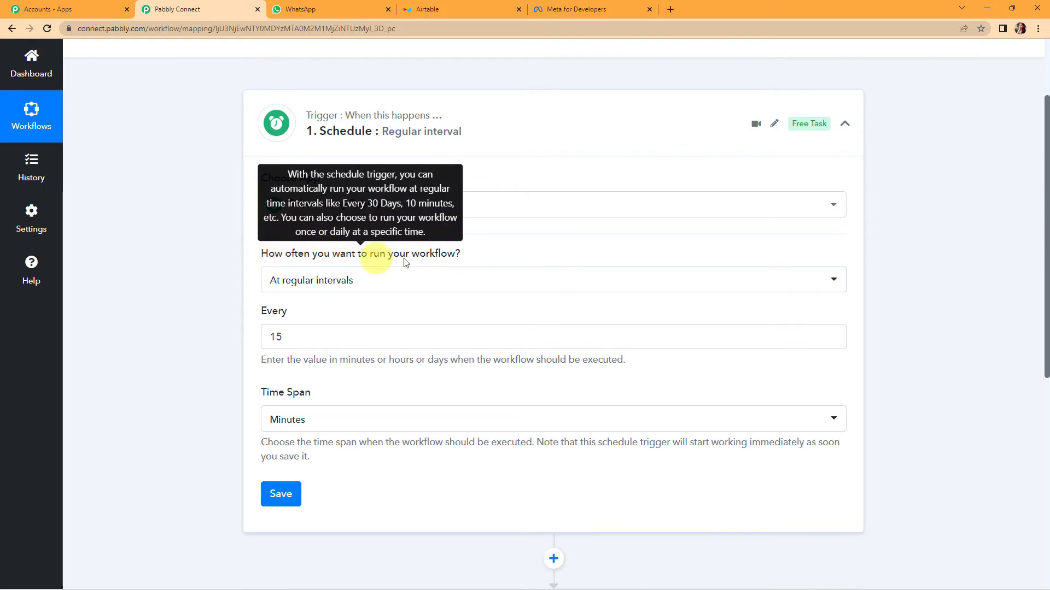
# Step: Set the schedule trigger to run every day at 10:00 and save it
pyautogui.click(394, 290)
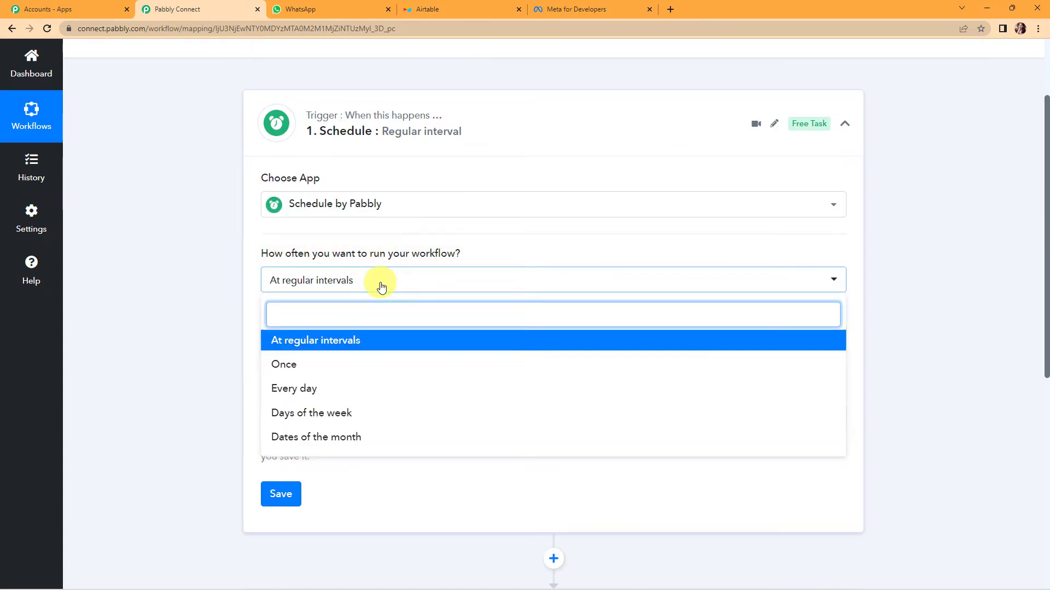
pyautogui.click(314, 393)
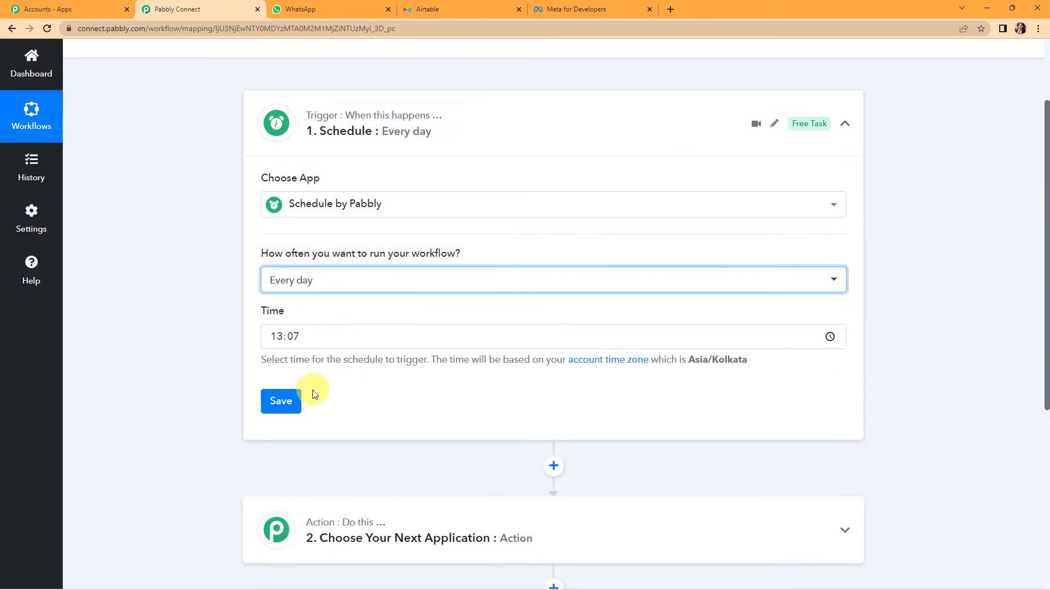
pyautogui.click(277, 337)
pyautogui.write('10')
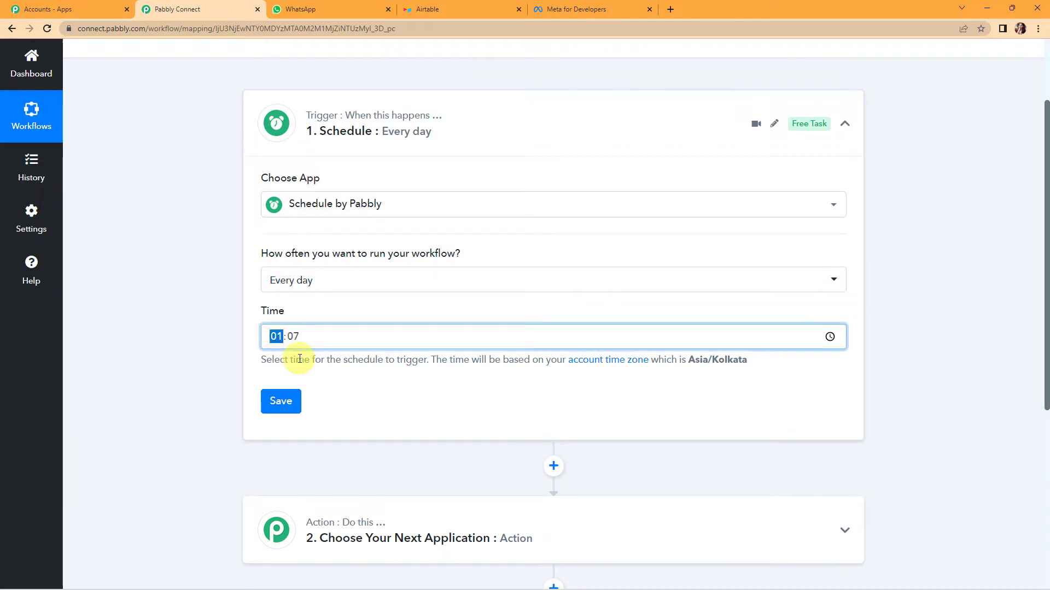
pyautogui.click(279, 403)
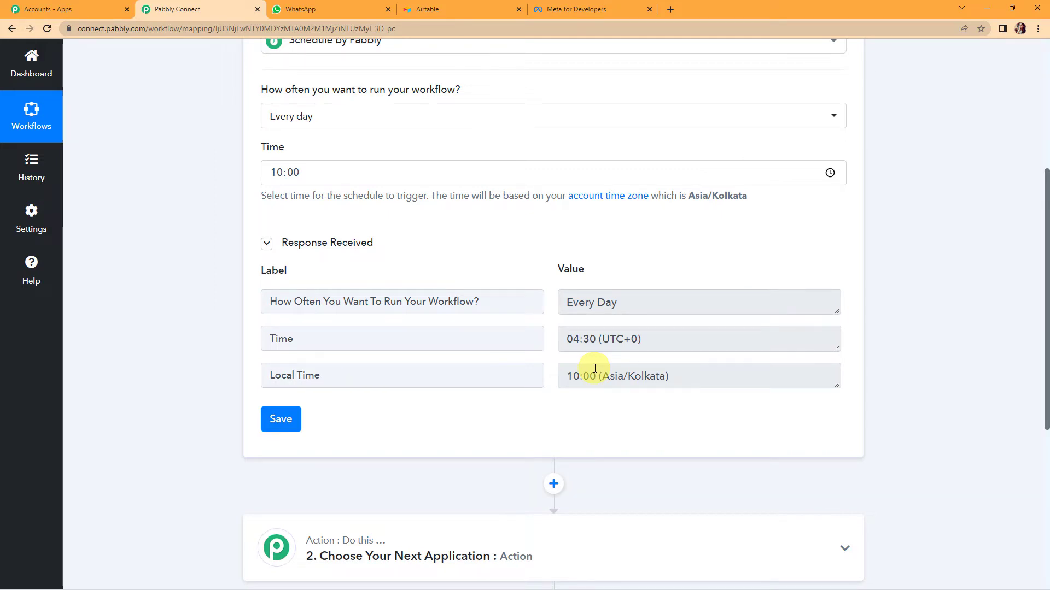
# Step: Set the second step's action to Date/Time Formatter by Pabbly with the Current Date event and connect it
pyautogui.scroll(-5, 601, 372)
pyautogui.click(433, 249)
pyautogui.click(402, 305)
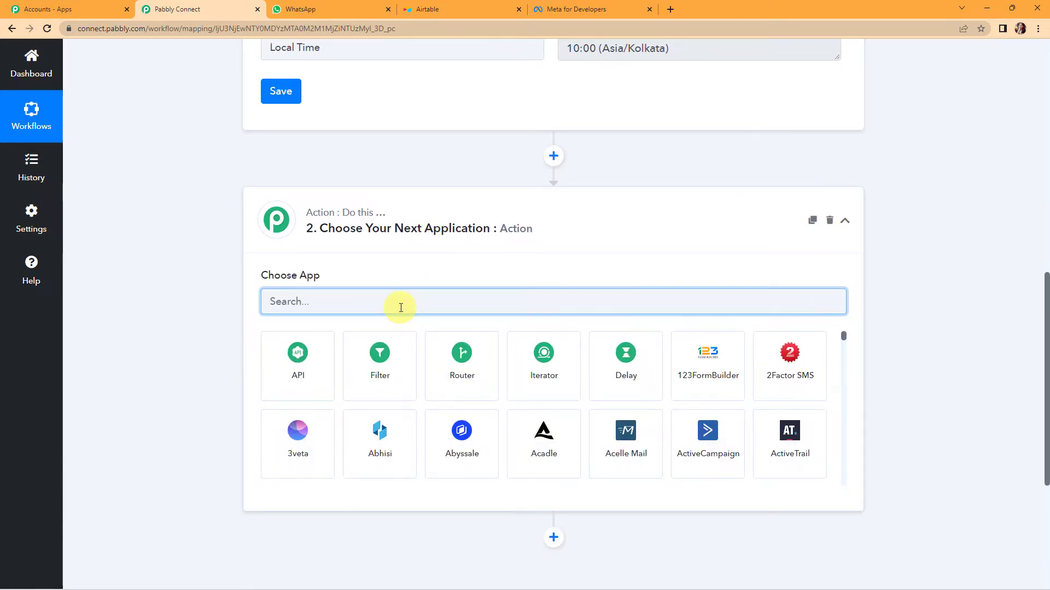
pyautogui.write('date')
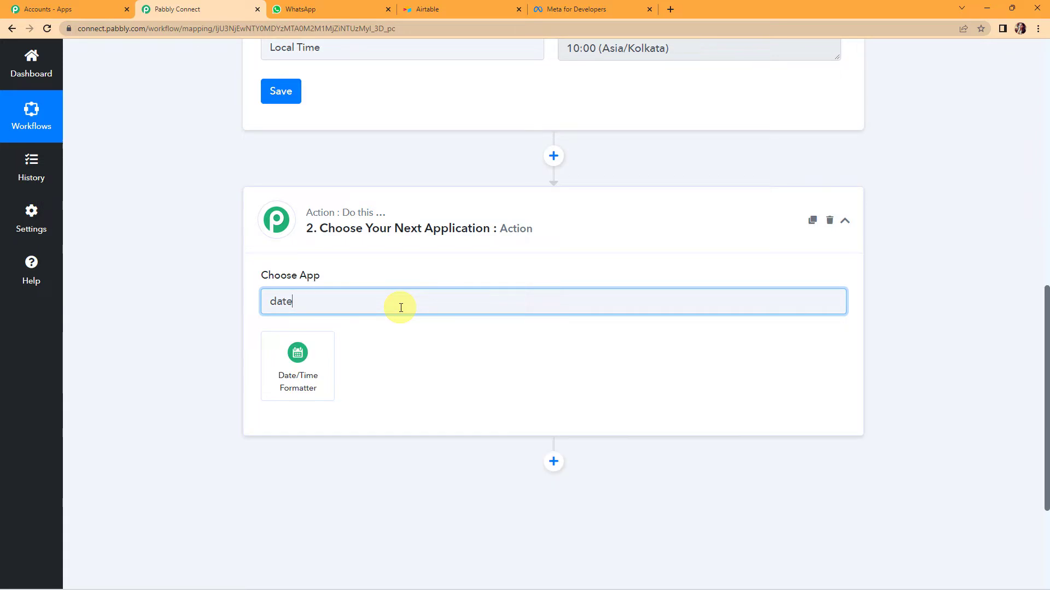
pyautogui.click(312, 376)
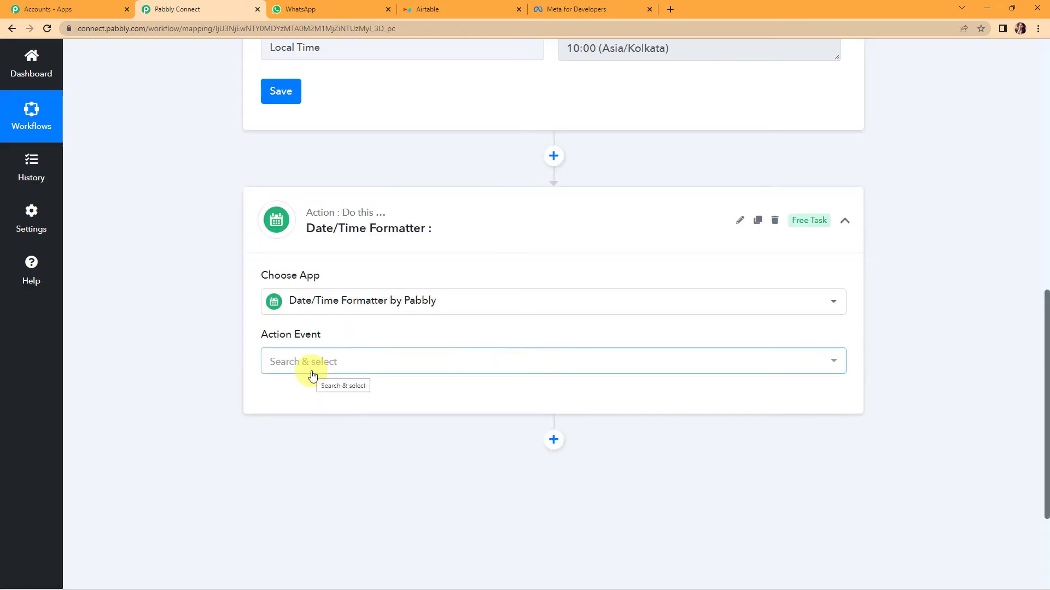
pyautogui.click(312, 372)
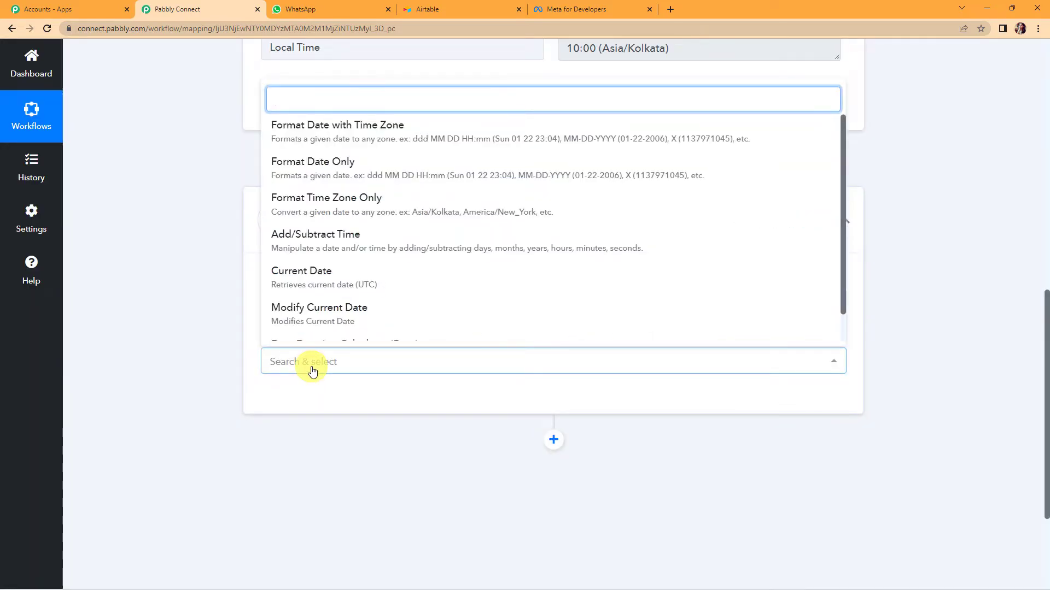
pyautogui.click(305, 282)
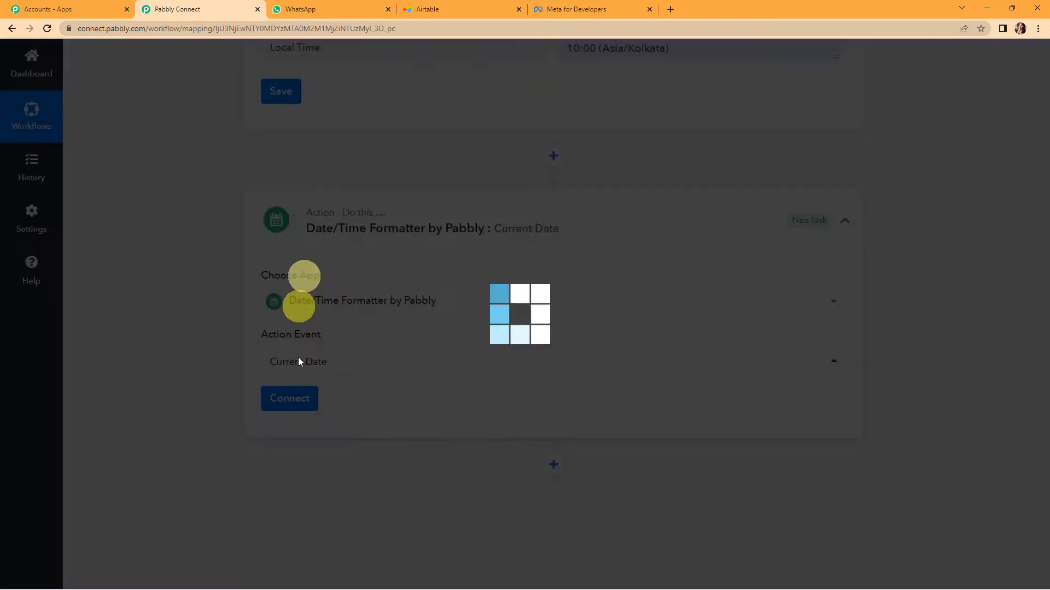
pyautogui.click(290, 398)
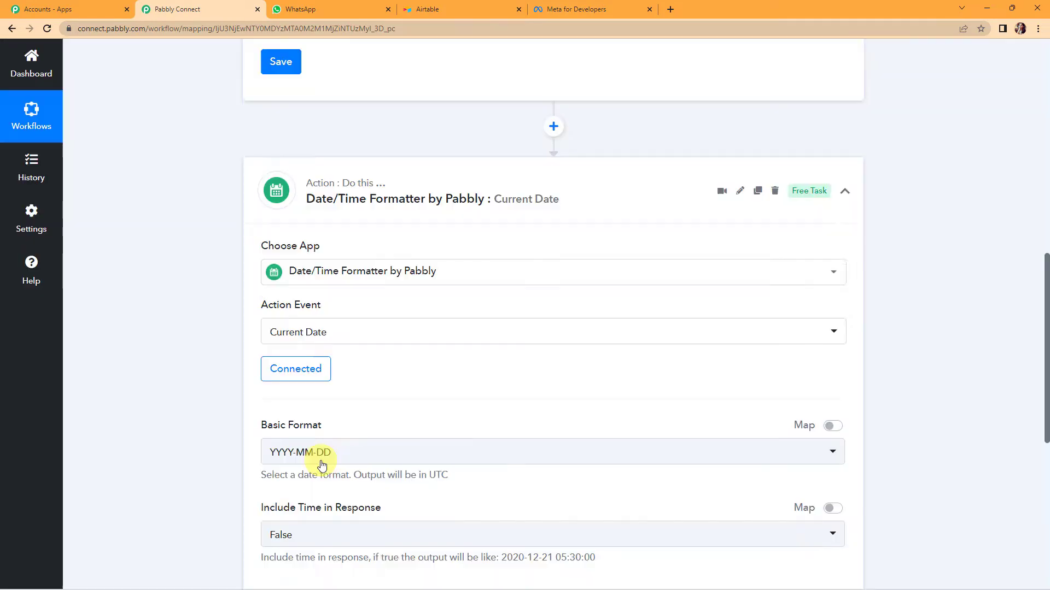
# Step: Set the current date's basic format to DD-MM-YYYY, then save the action and send a test request
pyautogui.scroll(-4, 321, 455)
pyautogui.click(365, 204)
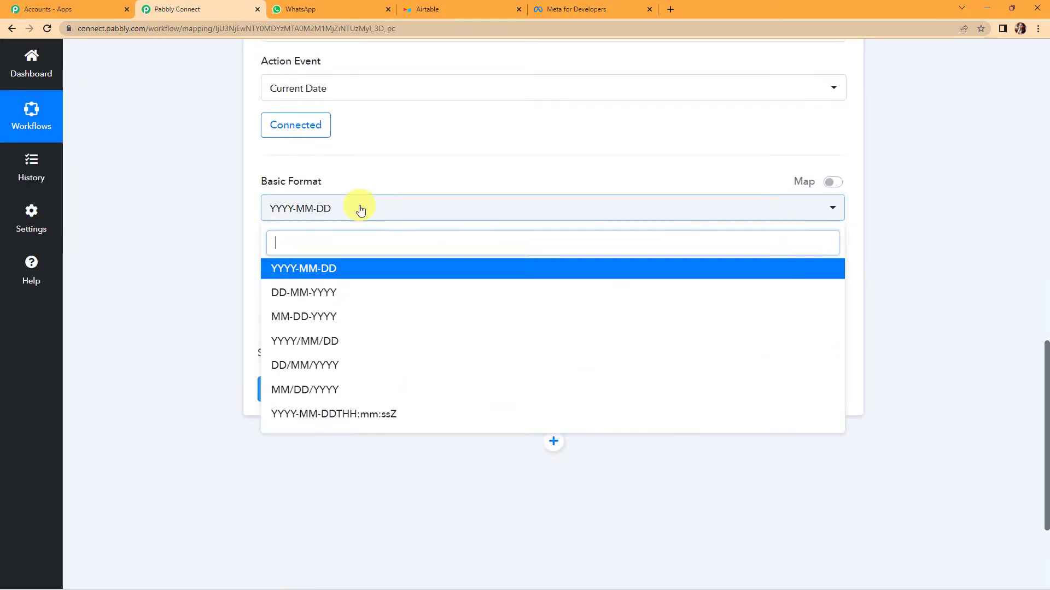
pyautogui.click(316, 296)
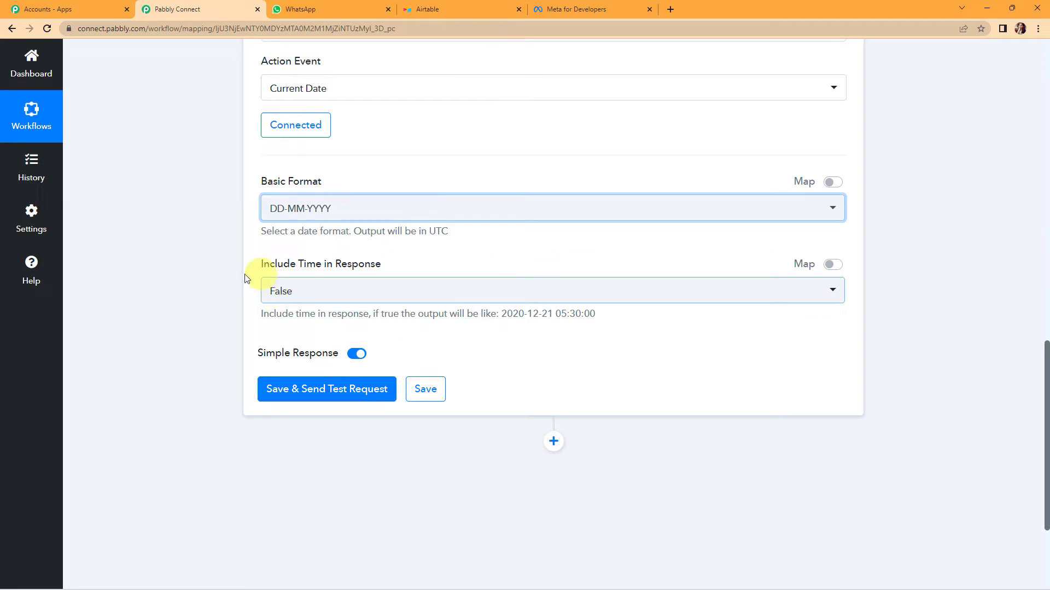
pyautogui.click(285, 388)
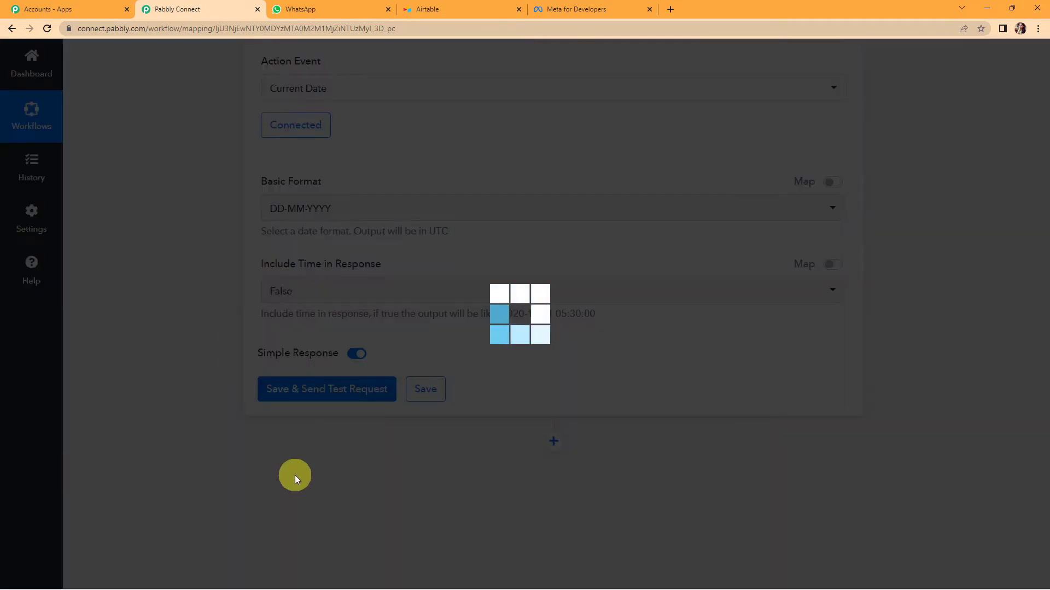
# Step: Add another action step after the date formatter using Airtable with the Search Record event
pyautogui.scroll(-2, 328, 464)
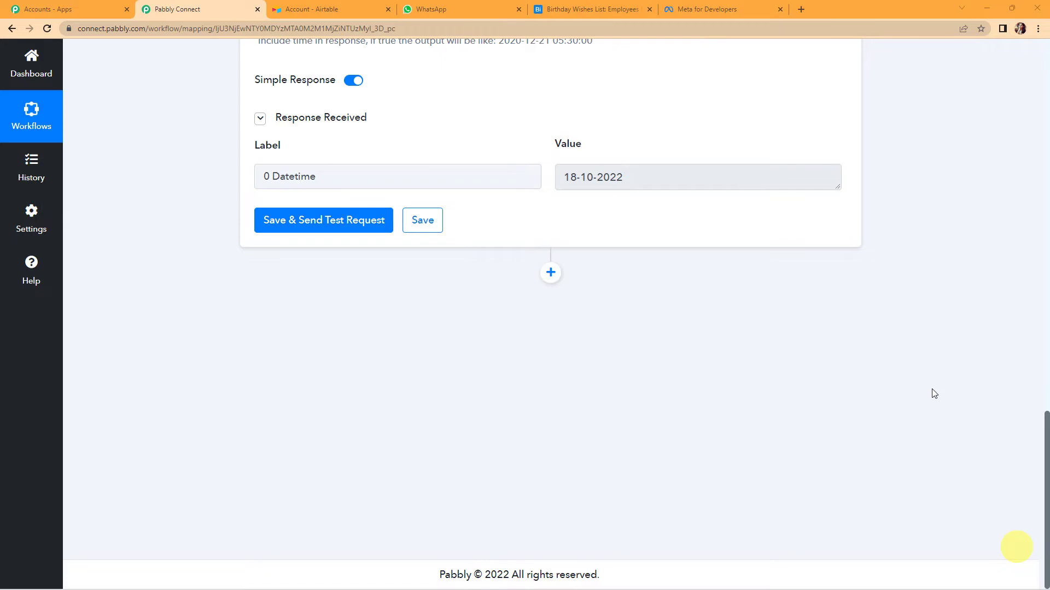
pyautogui.click(551, 272)
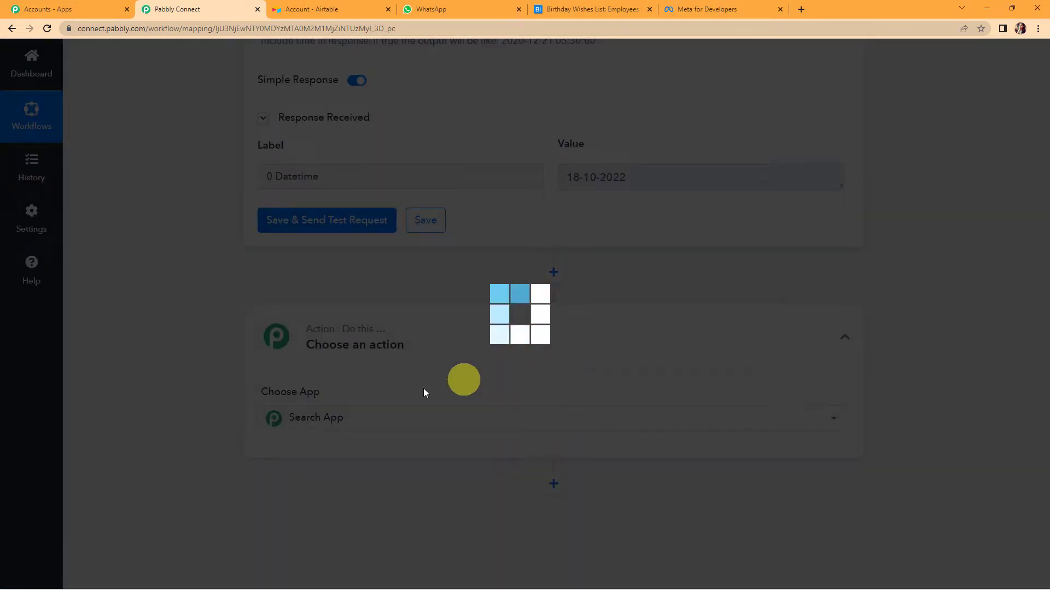
pyautogui.click(370, 415)
pyautogui.write('airtable')
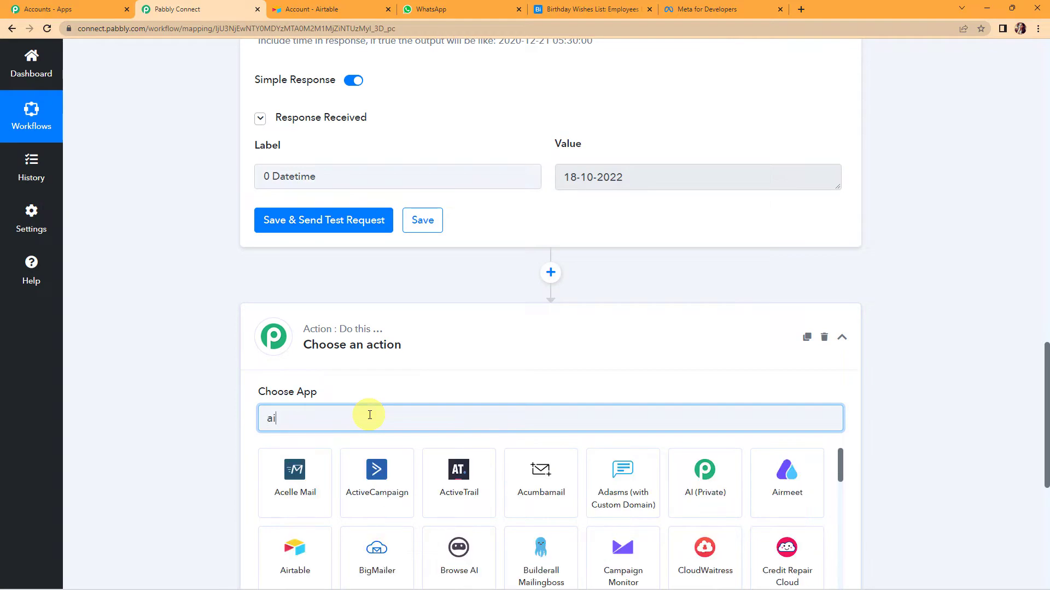
pyautogui.click(320, 462)
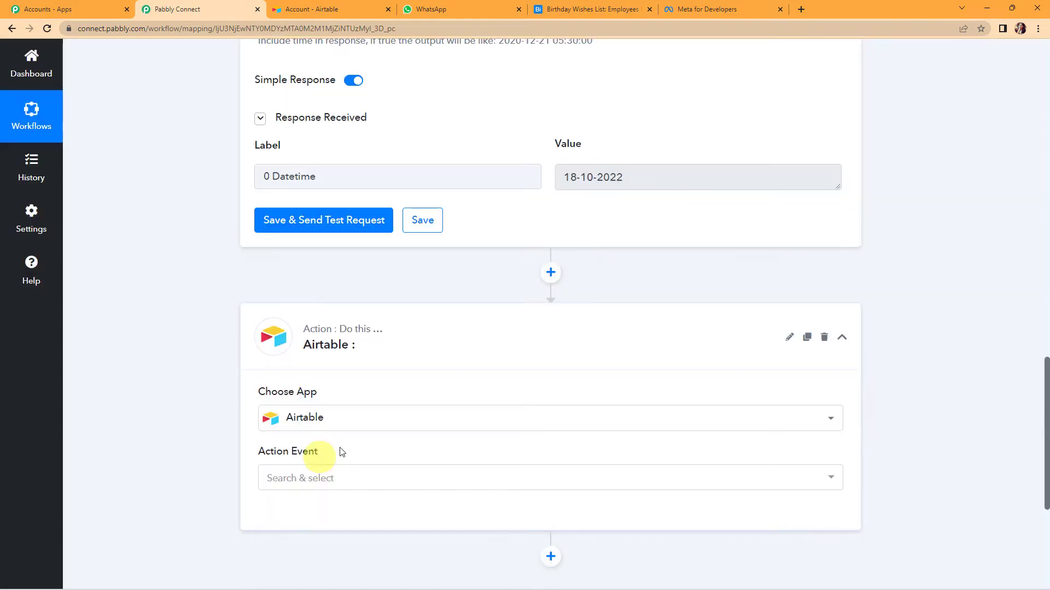
pyautogui.click(332, 373)
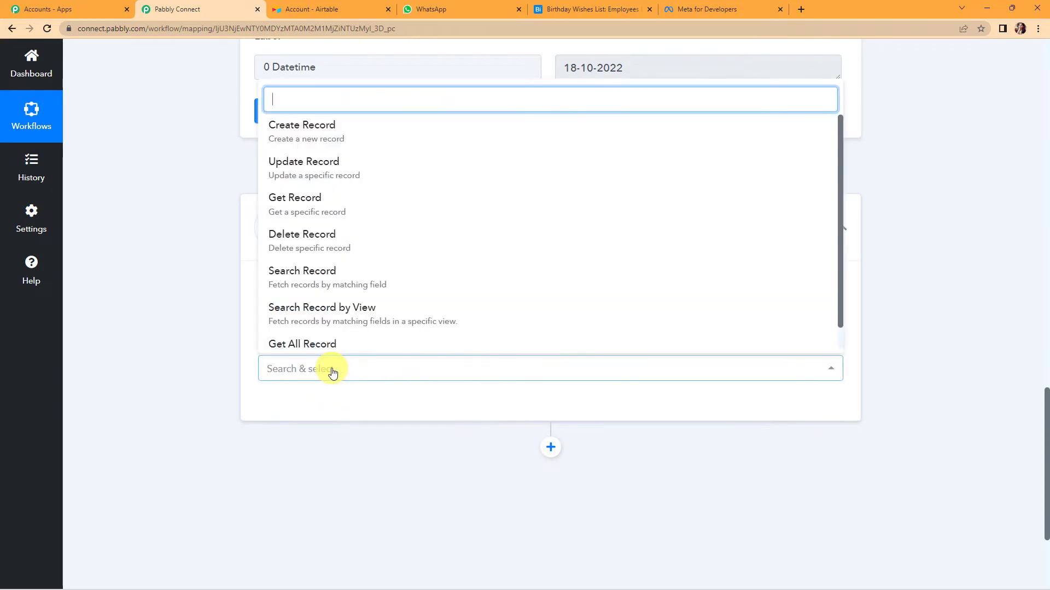
pyautogui.click(302, 280)
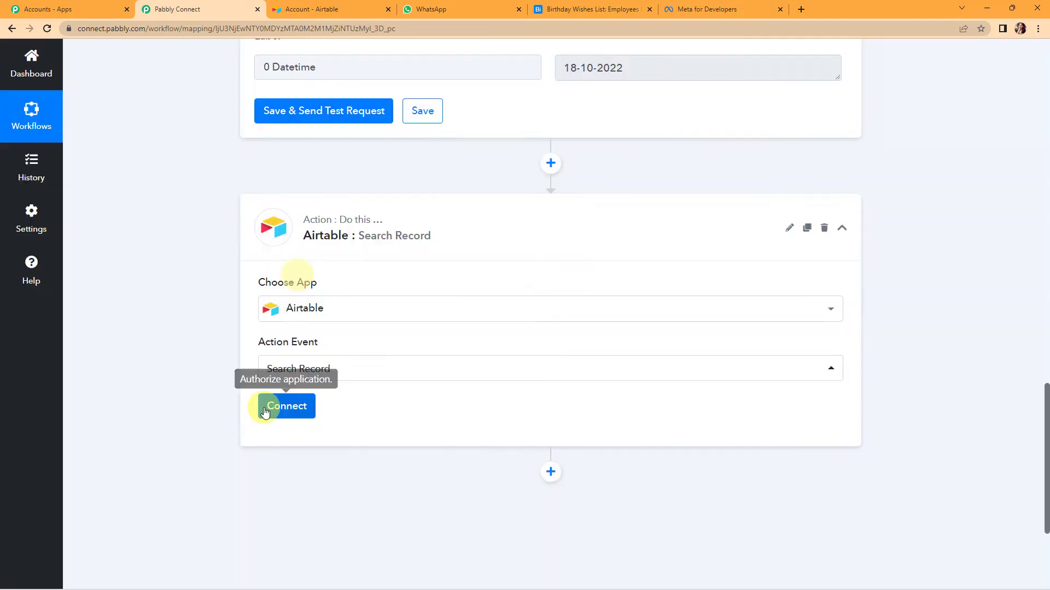
# Step: Begin adding a new Airtable connection for the Search Record action and open the linked Airtable account page
pyautogui.click(286, 410)
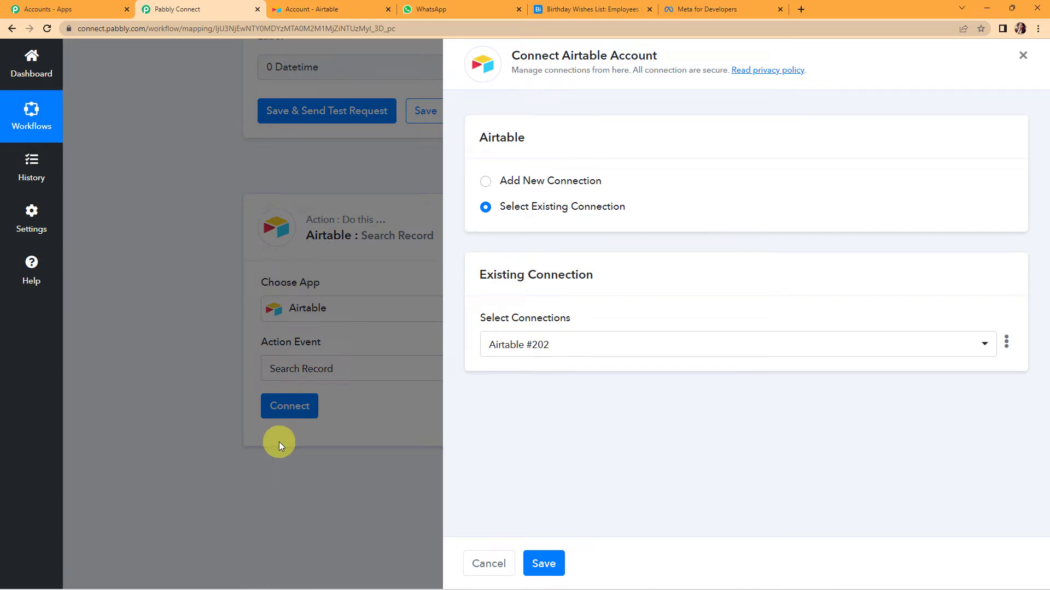
pyautogui.click(486, 182)
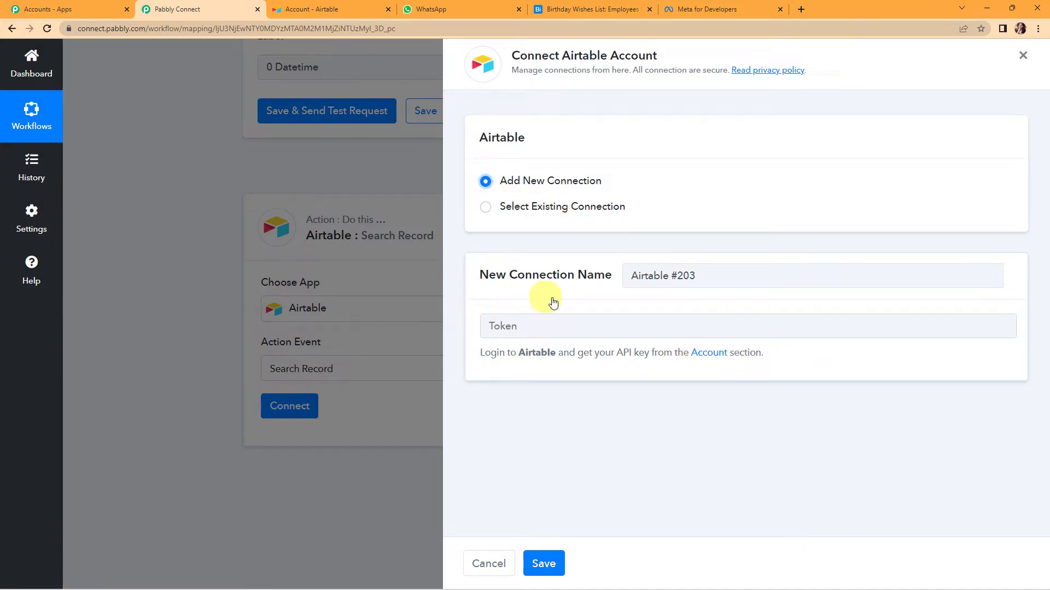
pyautogui.click(710, 353)
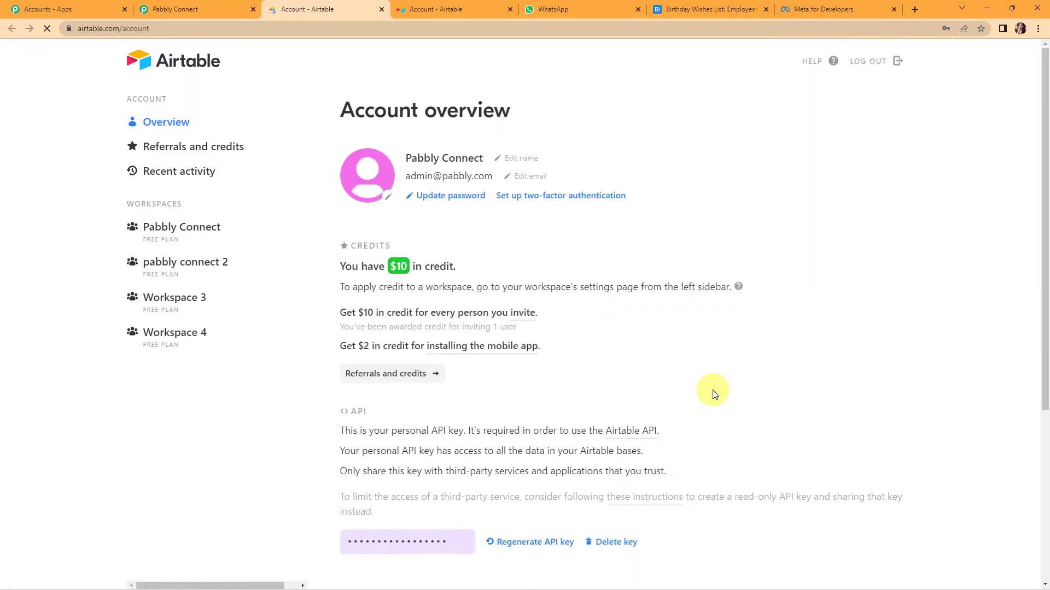
# Step: Copy the personal API key from the API section of the Airtable account overview
pyautogui.scroll(-3, 508, 263)
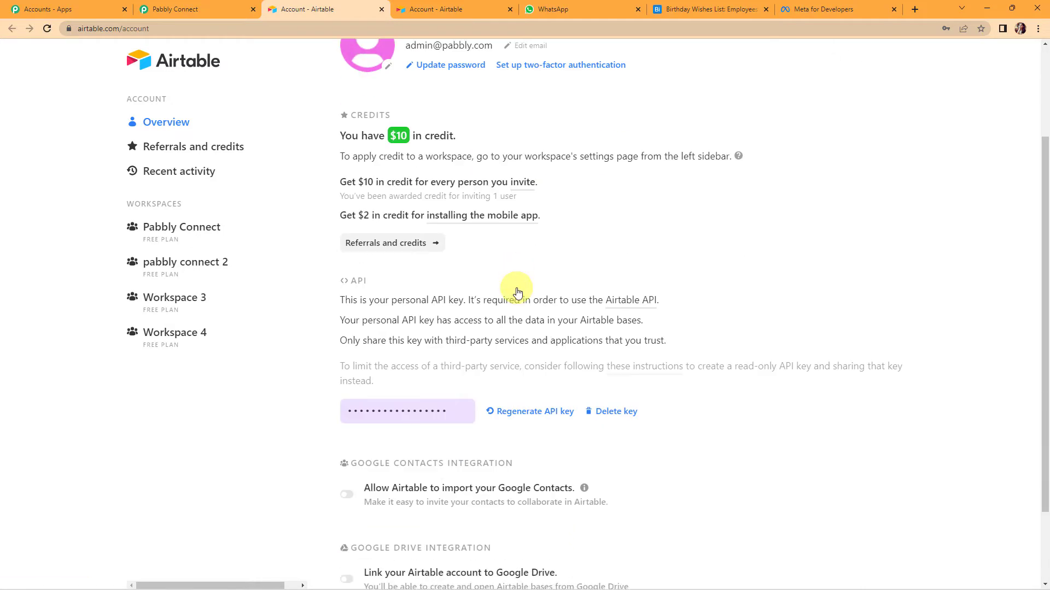
pyautogui.click(413, 378)
pyautogui.doubleClick(412, 378)
pyautogui.rightClick(430, 382)
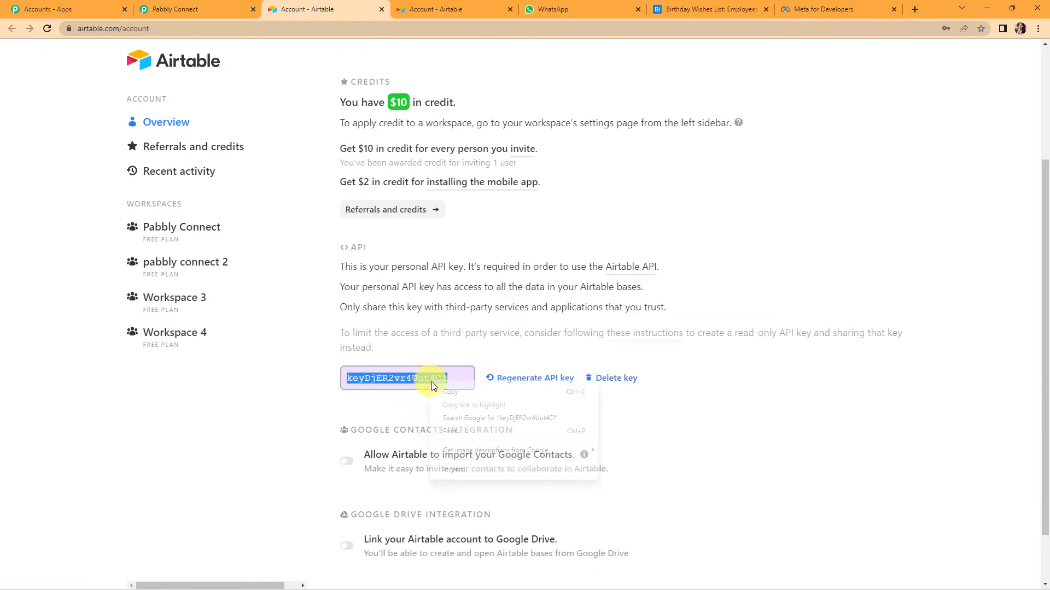
pyautogui.click(457, 392)
# Step: Return to Pabbly Connect, paste the API key as the new connection's token and save the connection
pyautogui.click(197, 9)
pyautogui.click(511, 326)
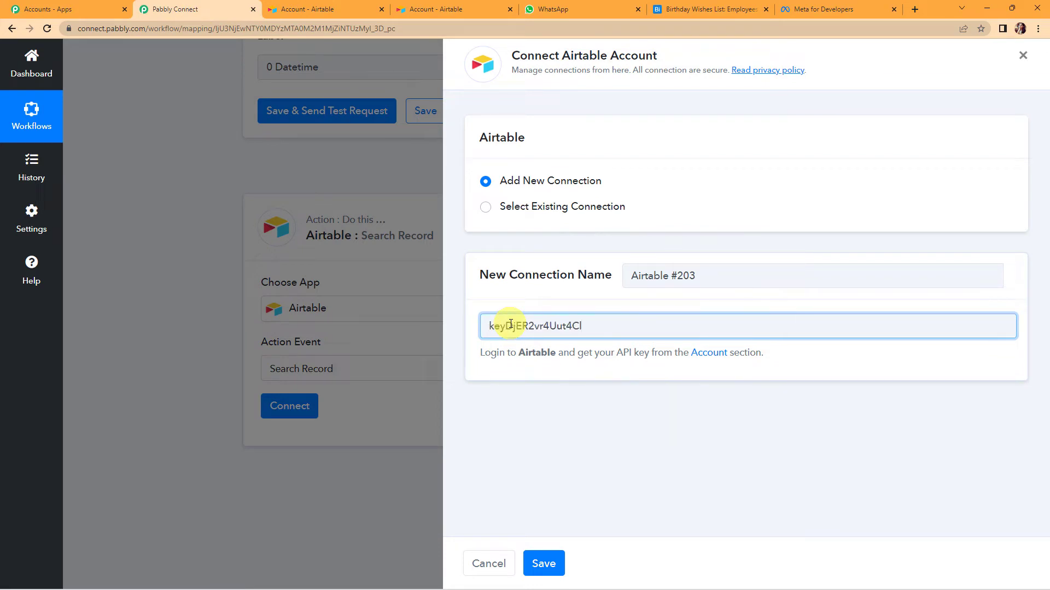
pyautogui.click(535, 556)
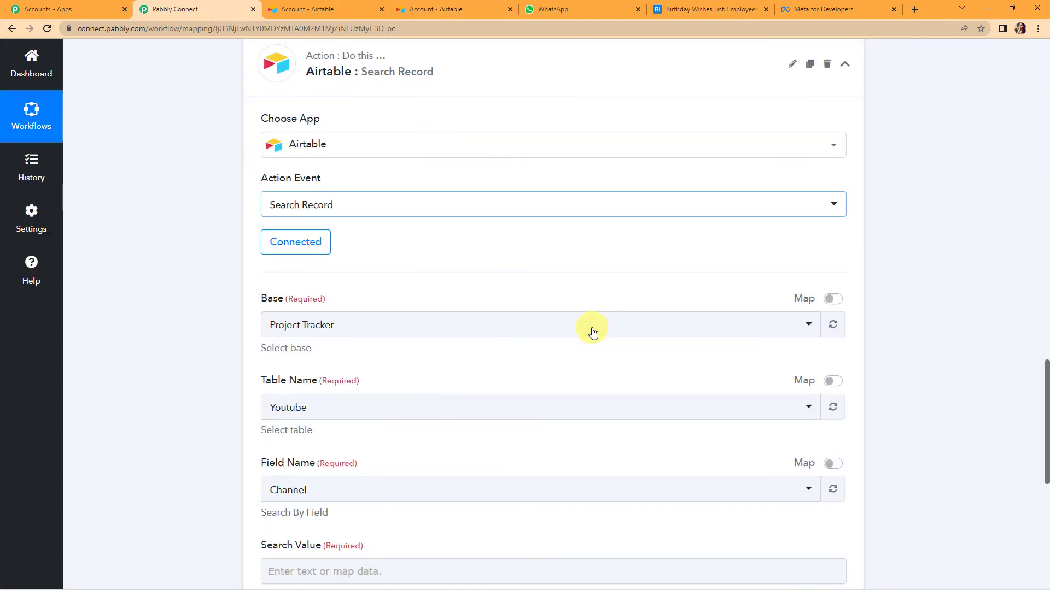
# Step: Switch to Airtable and open the Birthday Wishes List base to review its Employees Details table
pyautogui.scroll(-2, 592, 327)
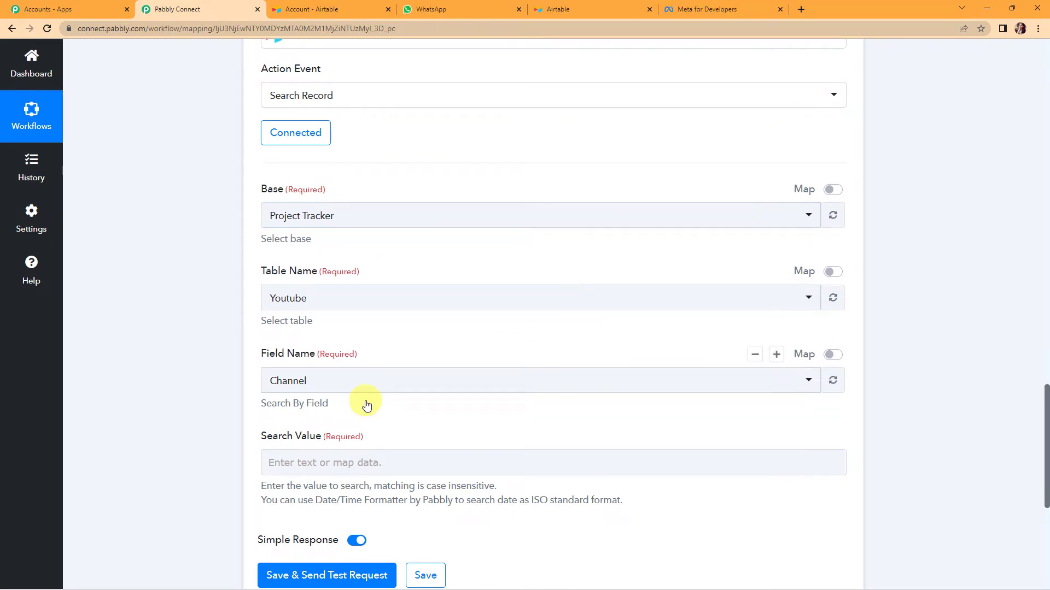
pyautogui.click(598, 9)
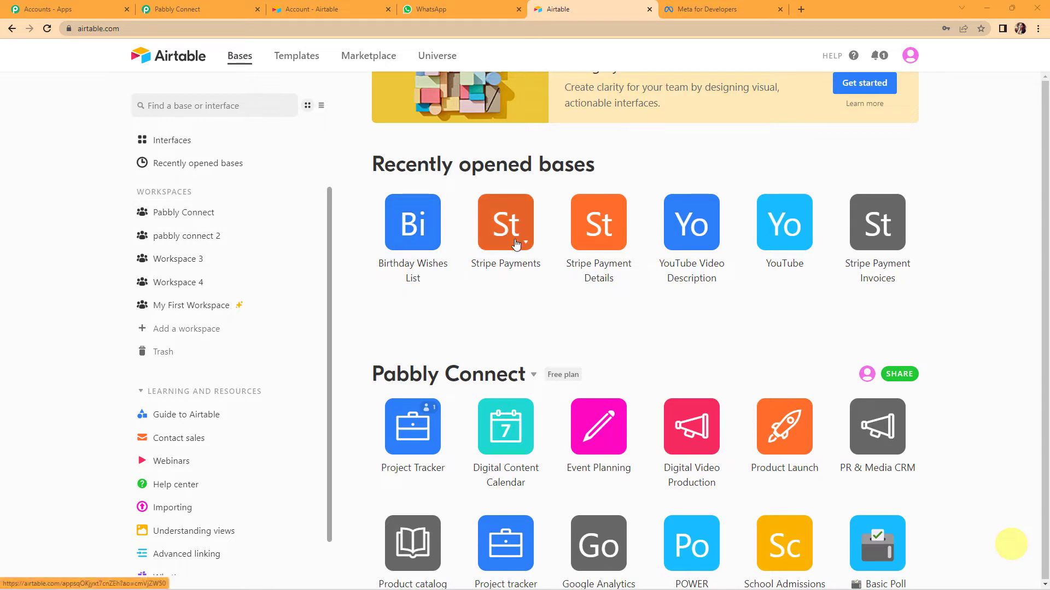
pyautogui.click(412, 251)
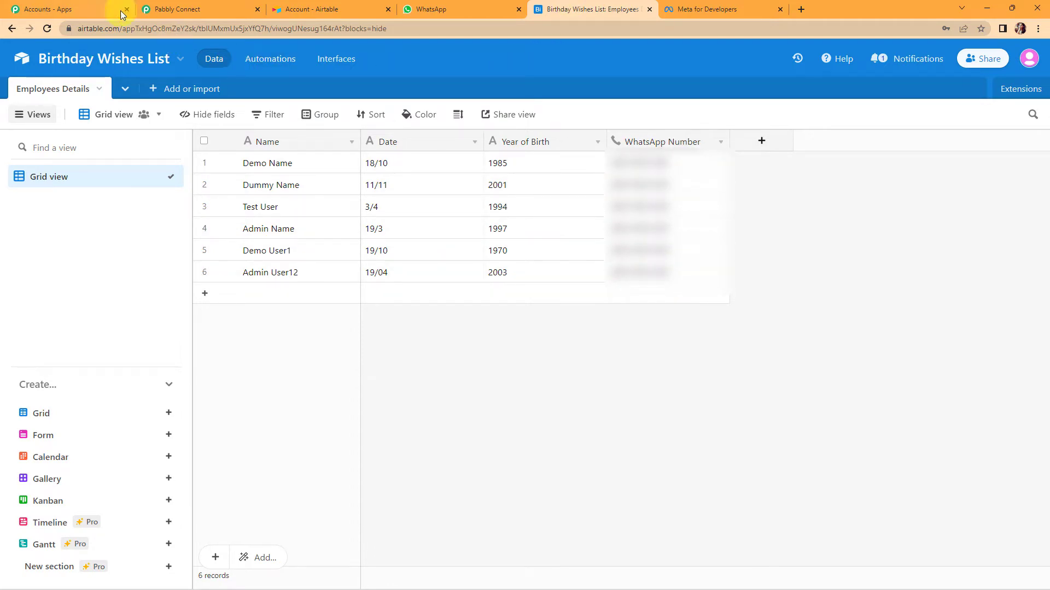
# Step: Switch back to Pabbly Connect and set the record search's base to Birthday Wishes List
pyautogui.click(172, 8)
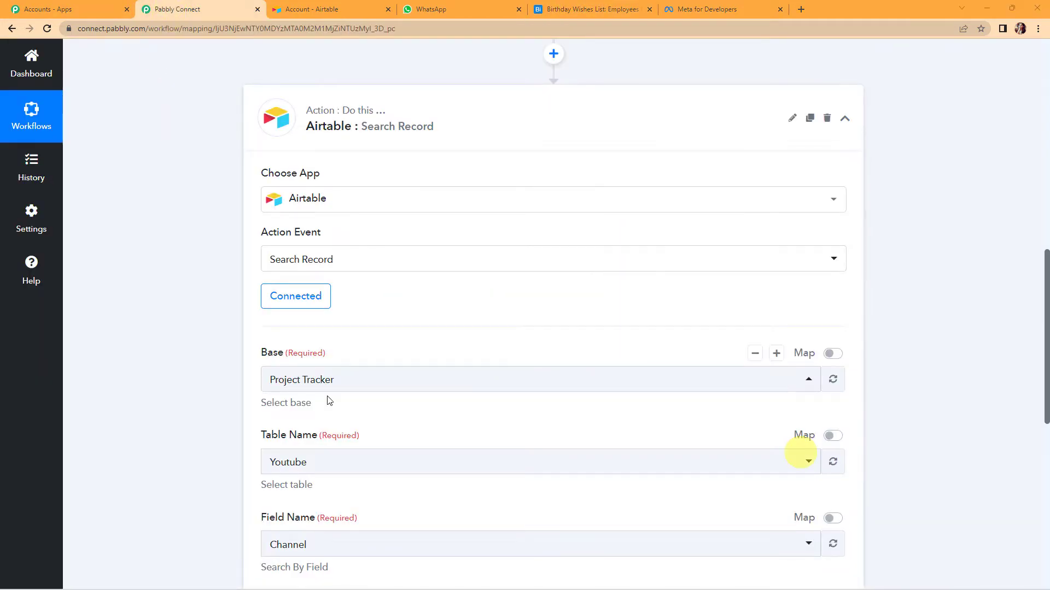
pyautogui.scroll(-3, 380, 391)
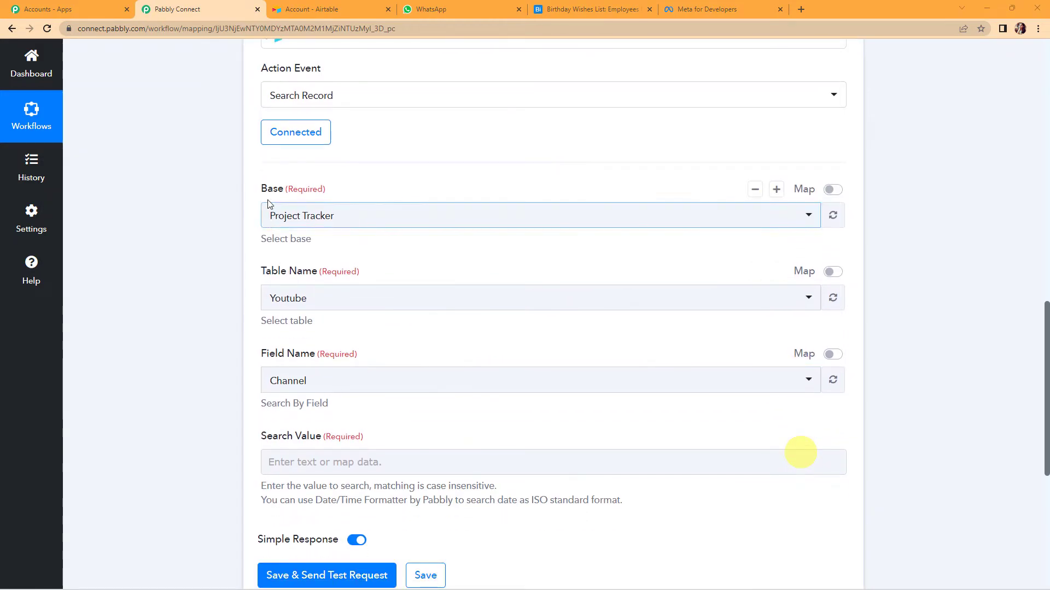
pyautogui.click(358, 216)
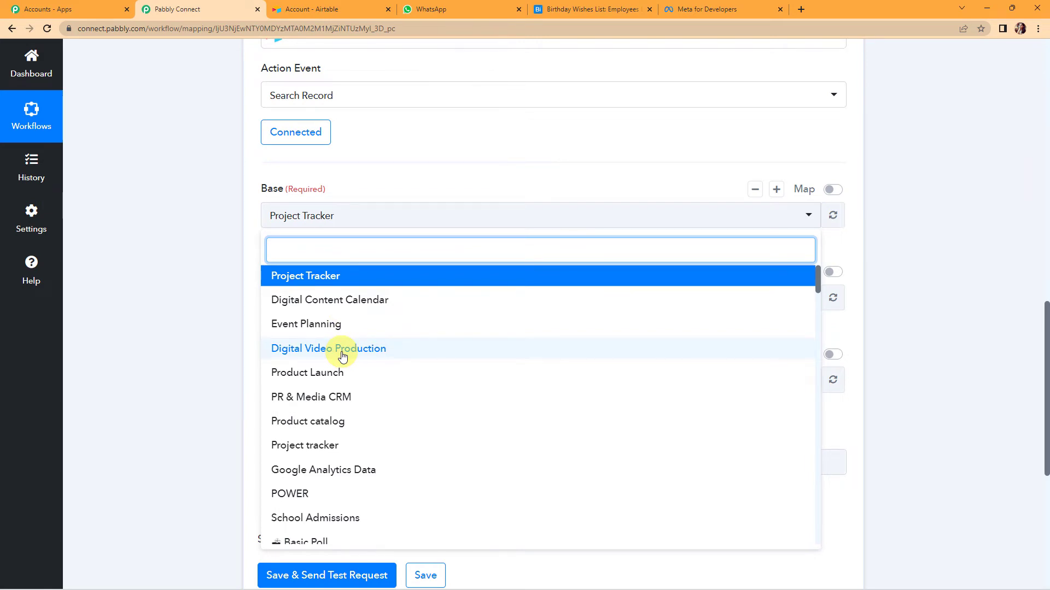
pyautogui.write('bir')
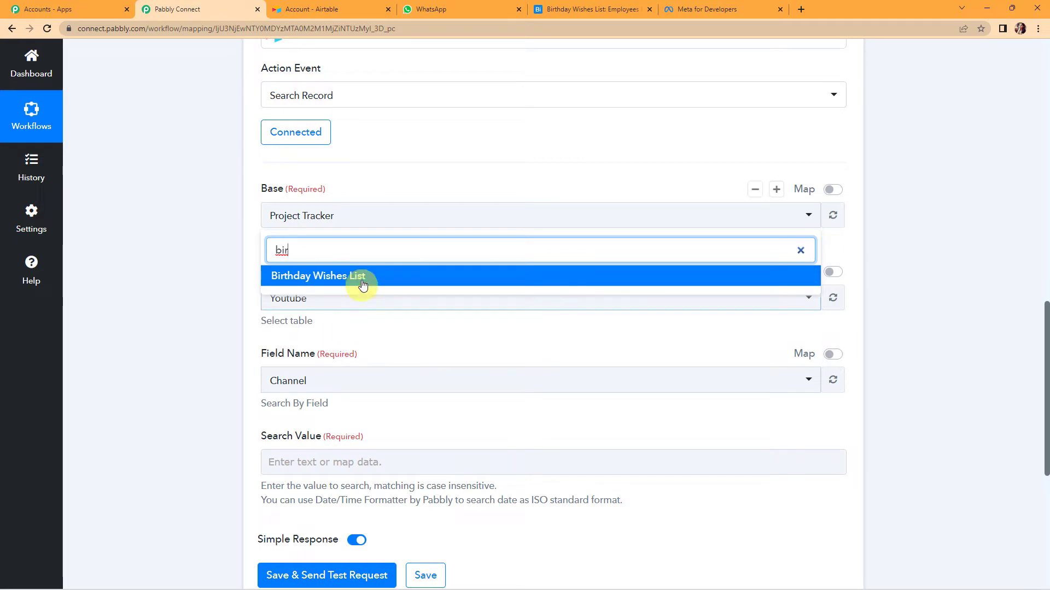
pyautogui.click(361, 278)
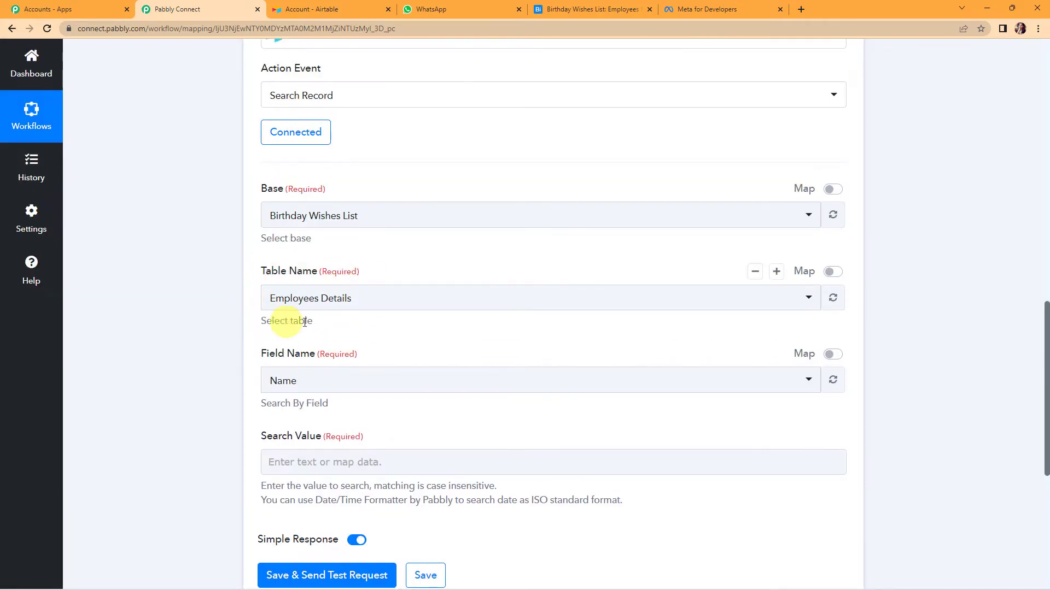
# Step: Check the Employees Details columns in Airtable and set the record search's field name to Date
pyautogui.scroll(-1, 413, 326)
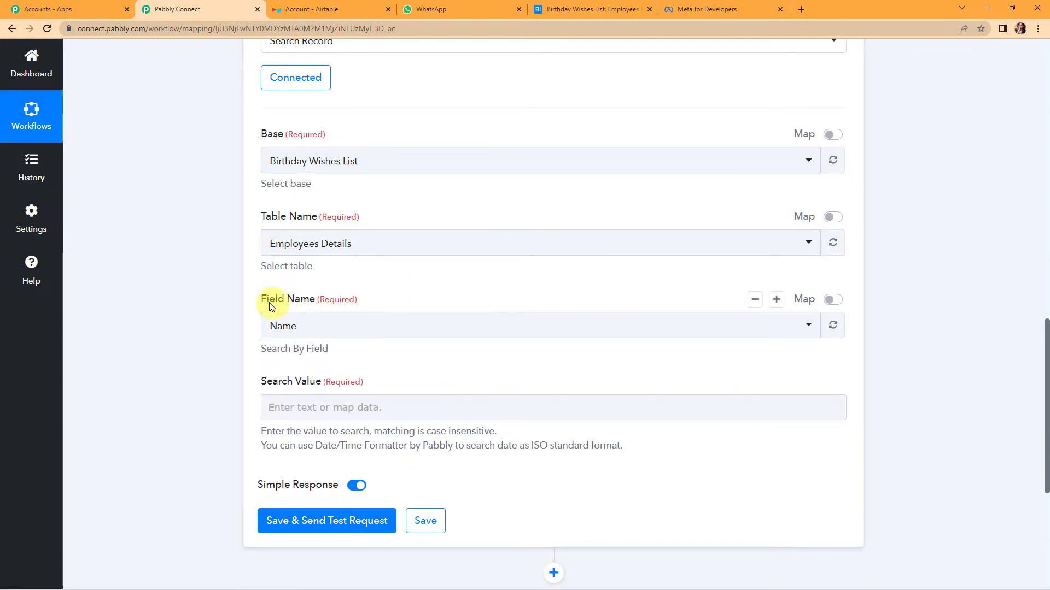
pyautogui.click(588, 10)
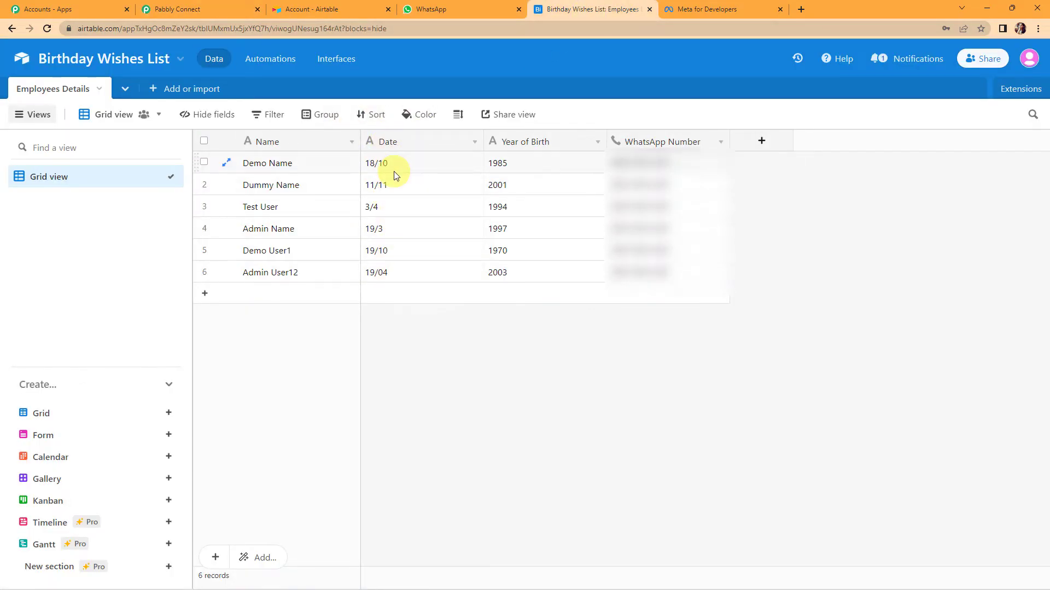
pyautogui.click(184, 11)
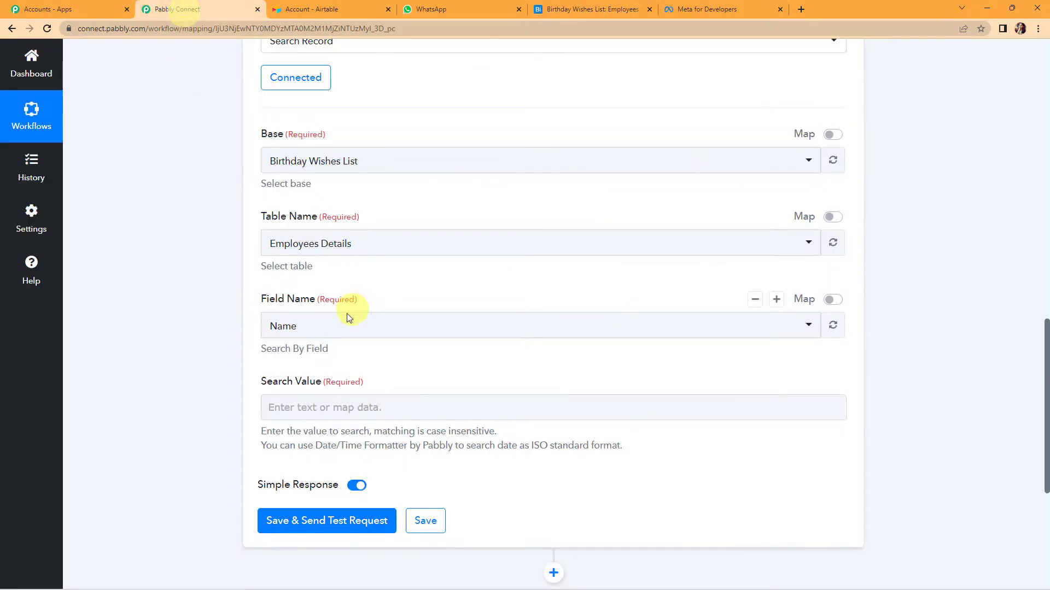
pyautogui.click(316, 336)
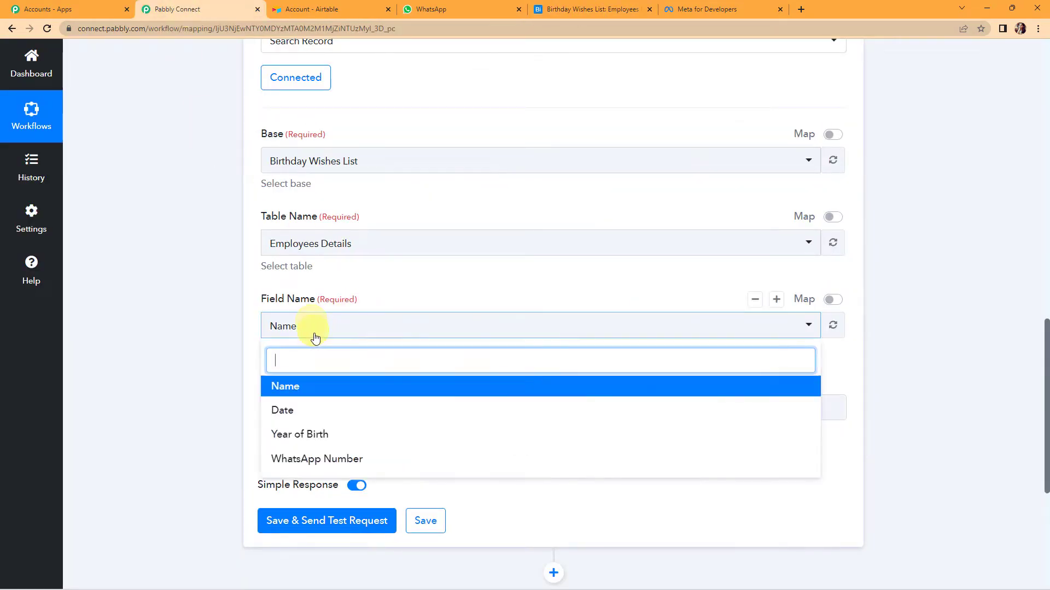
pyautogui.click(286, 411)
pyautogui.scroll(-1, 191, 346)
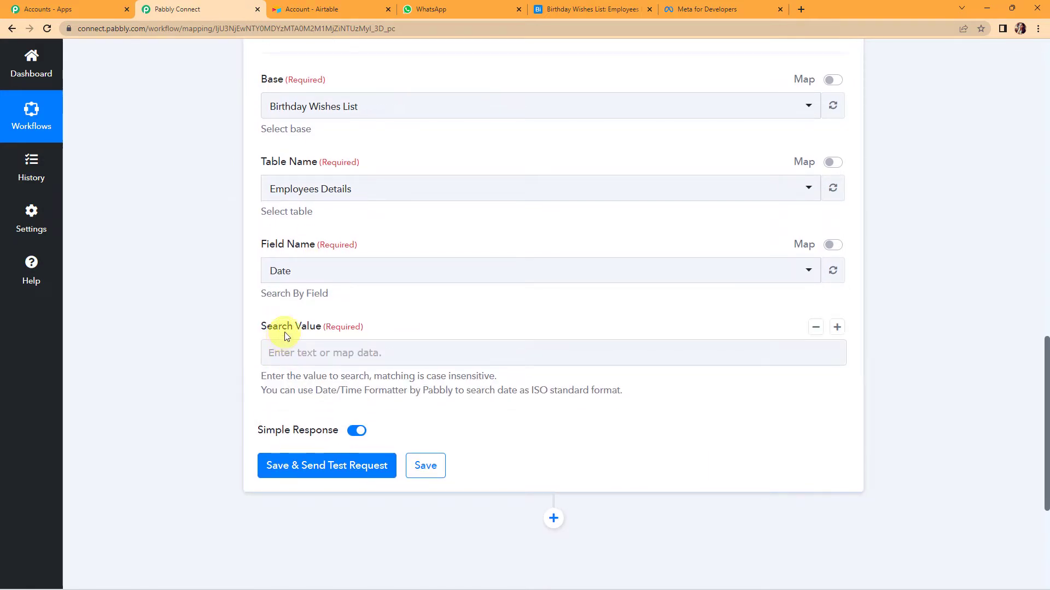
# Step: Compare the date format in Airtable's Date column with the response of the Current Date formatter step
pyautogui.click(287, 357)
pyautogui.click(561, 10)
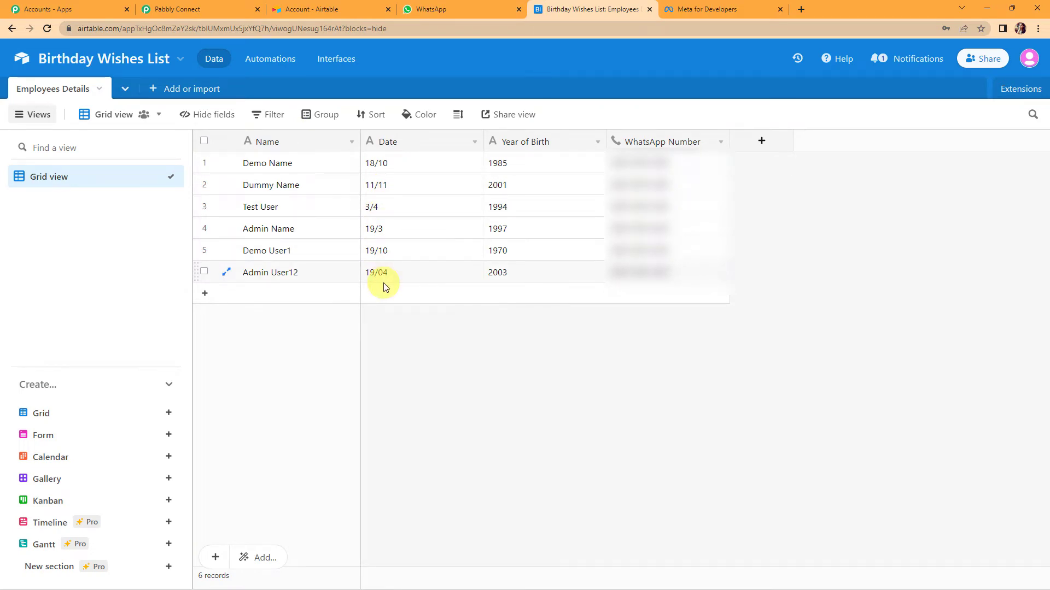
pyautogui.click(204, 8)
pyautogui.scroll(10, 370, 296)
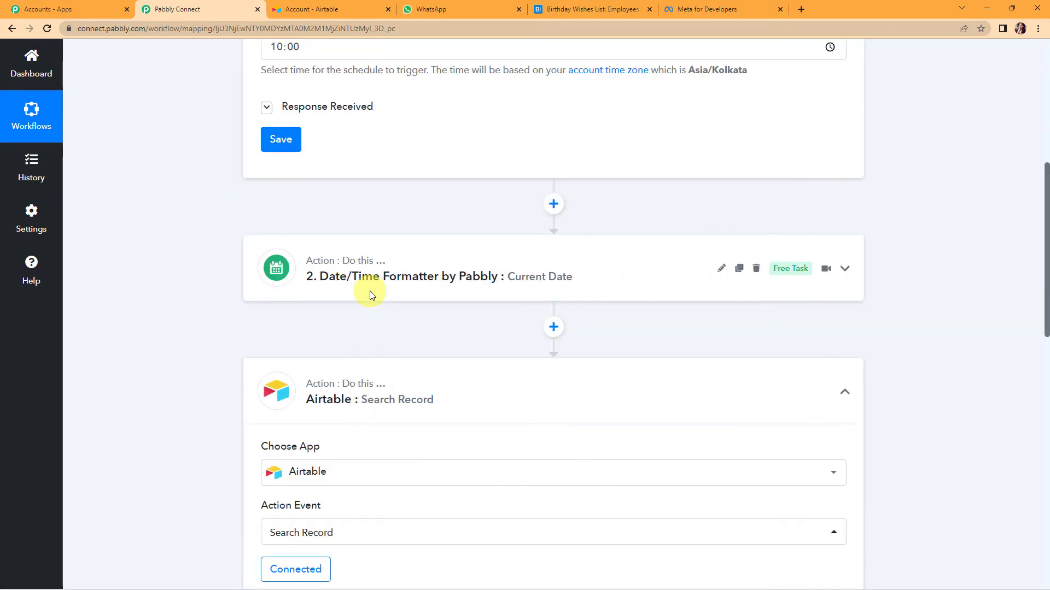
pyautogui.click(598, 296)
pyautogui.scroll(-7, 569, 328)
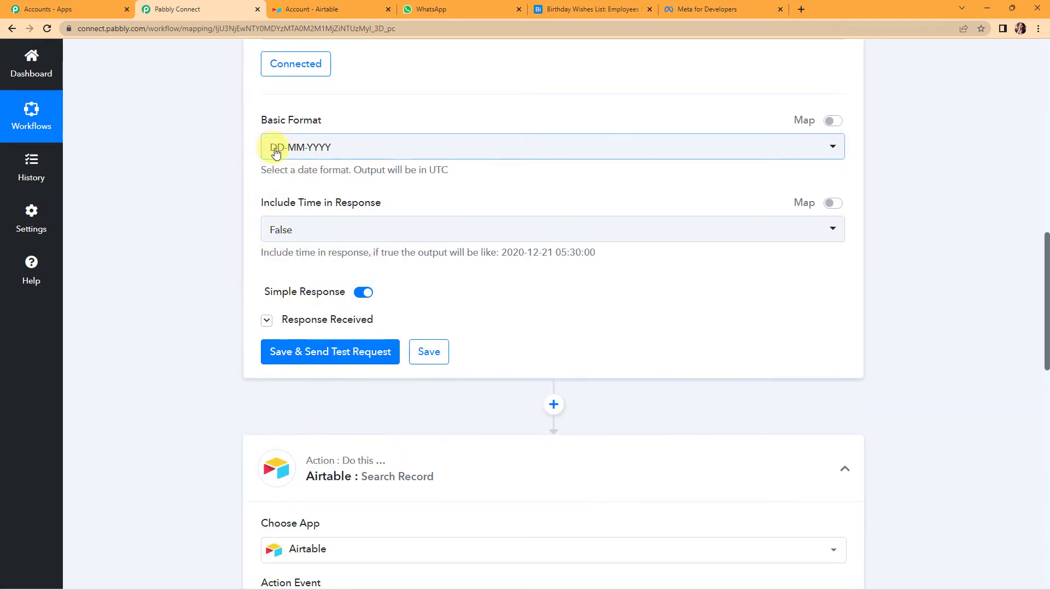
pyautogui.click(266, 321)
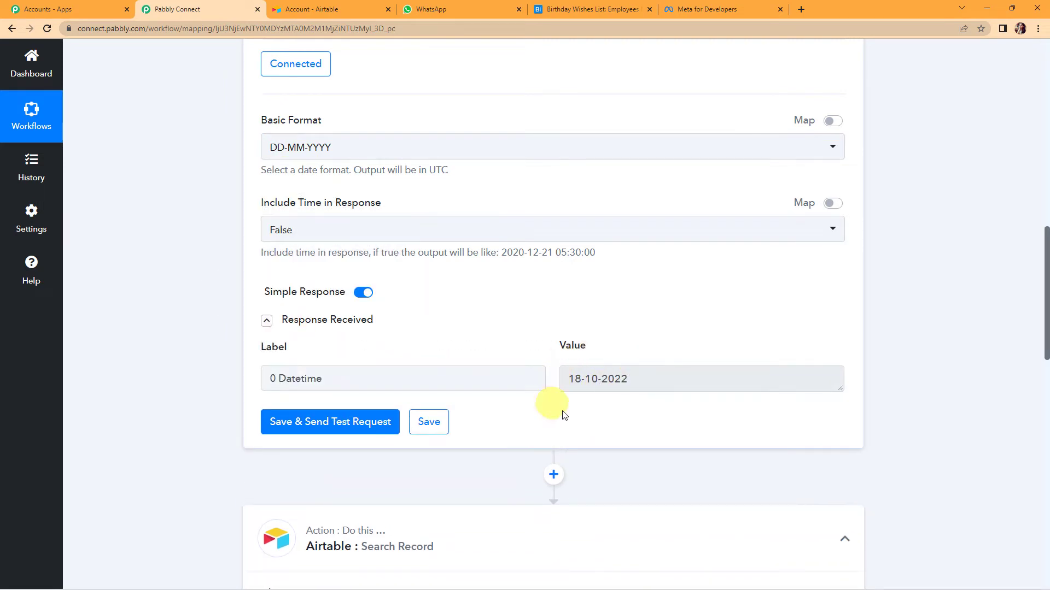
pyautogui.click(552, 9)
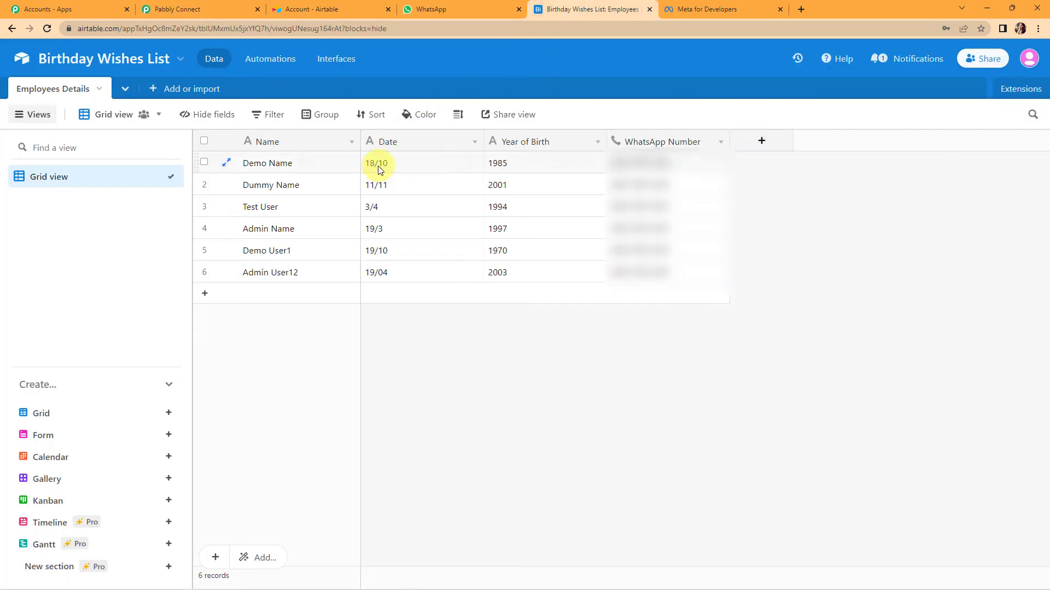
# Step: Insert a Text Formatter by Pabbly action with the Split Text event between the date formatter and the Airtable search, and connect it
pyautogui.click(206, 9)
pyautogui.scroll(-5, 547, 274)
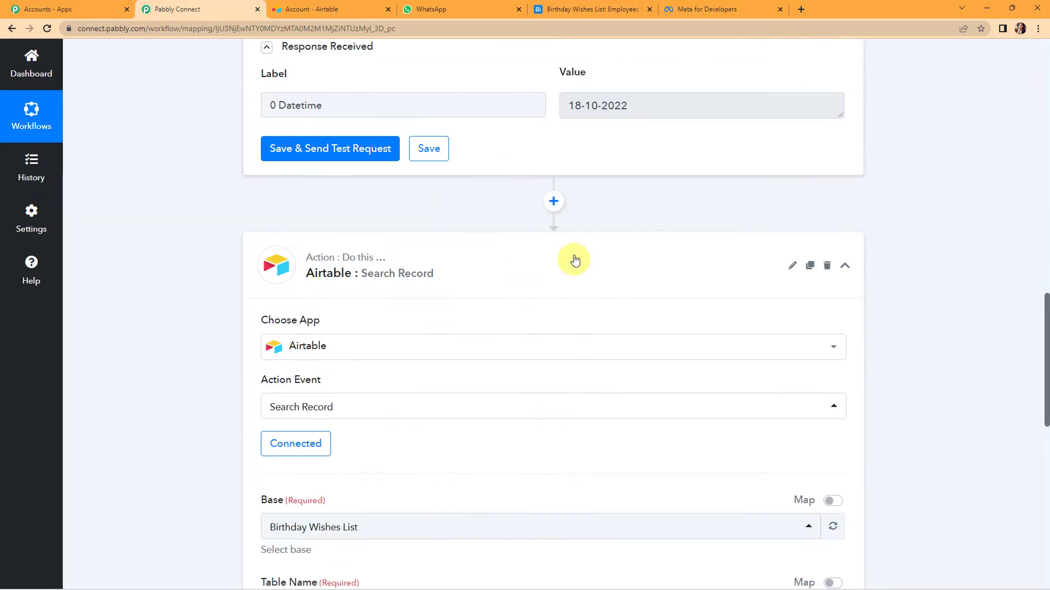
pyautogui.click(553, 201)
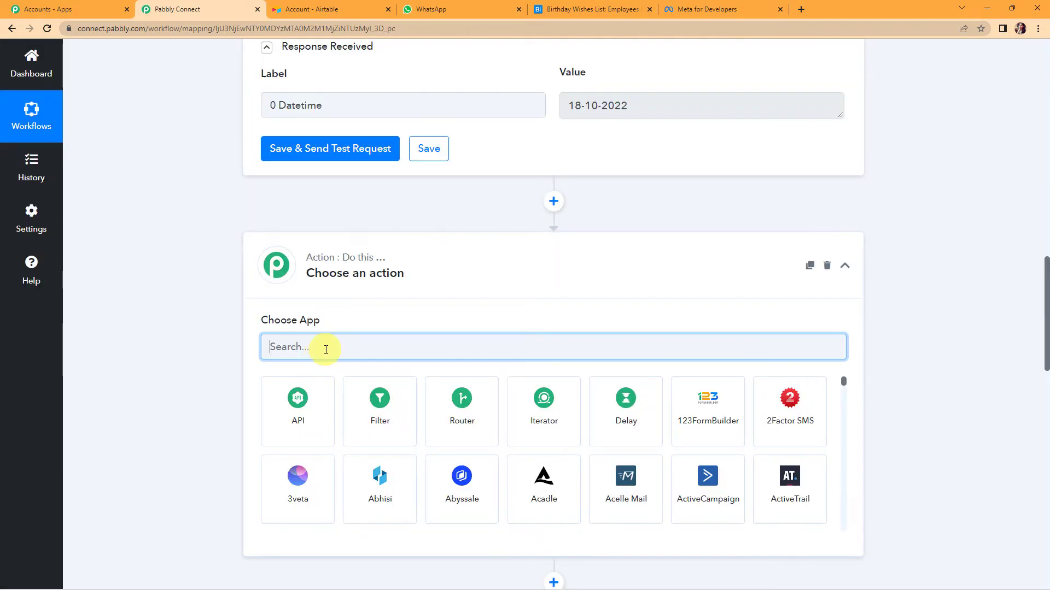
pyautogui.write('tex')
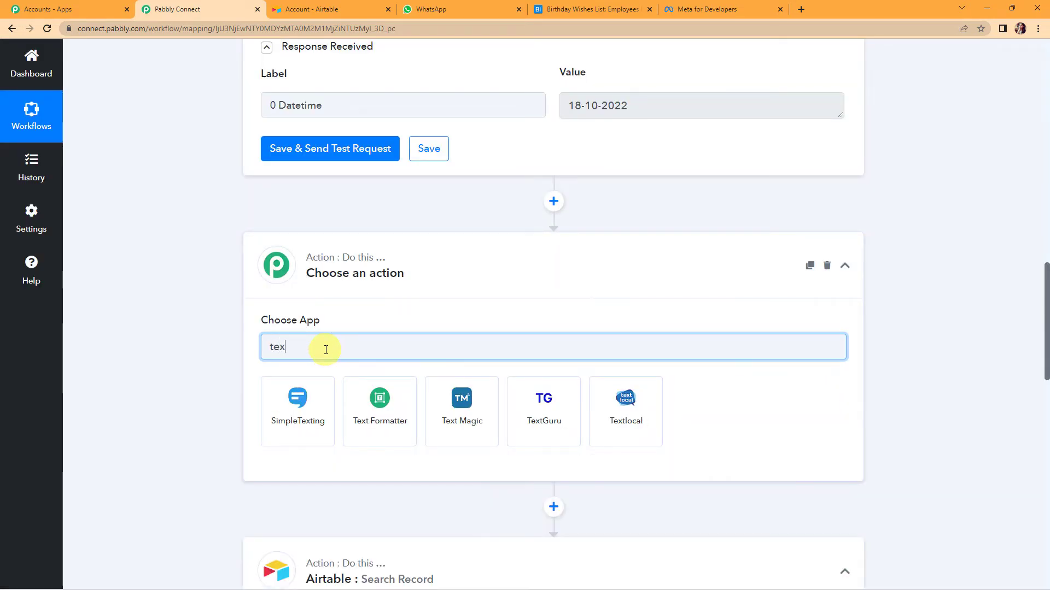
pyautogui.click(373, 415)
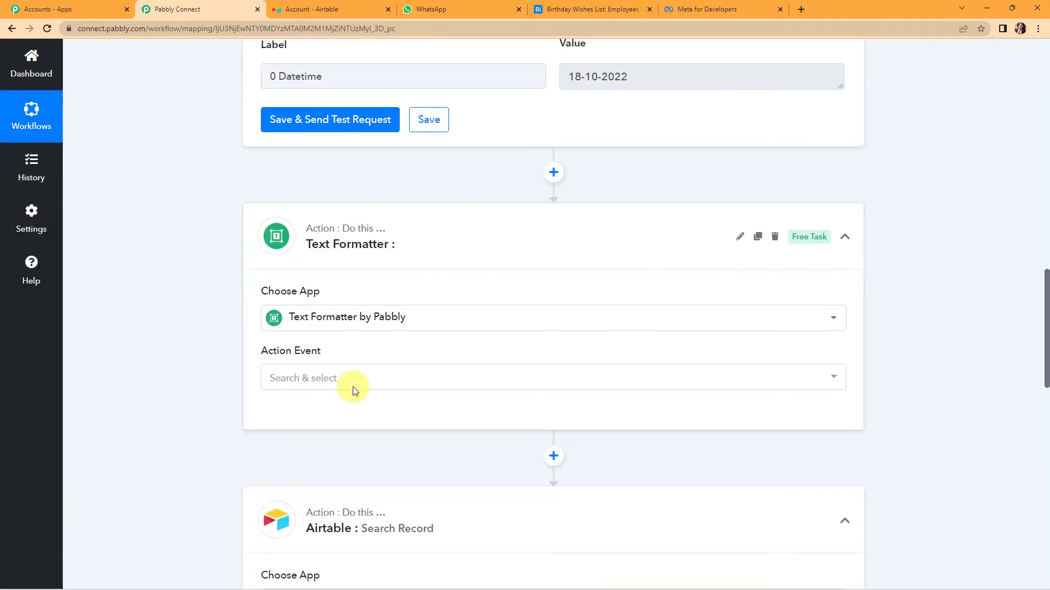
pyautogui.click(309, 305)
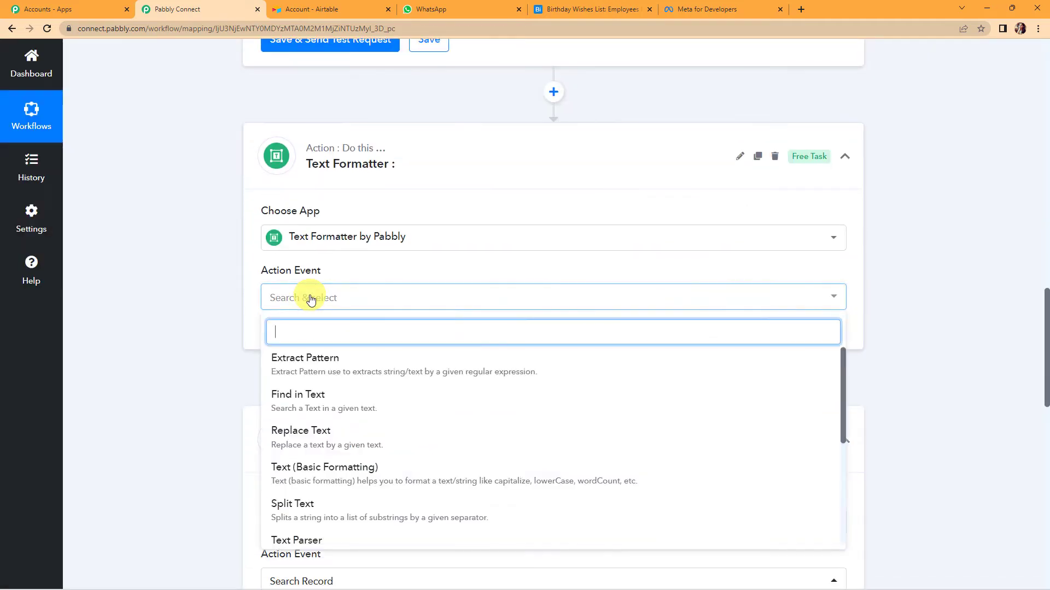
pyautogui.click(309, 506)
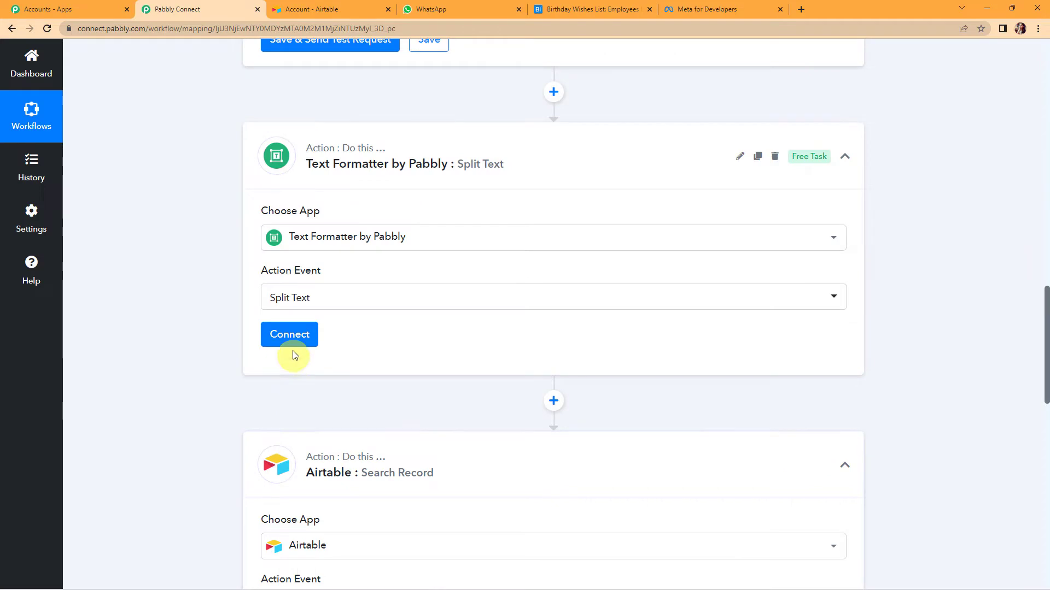
pyautogui.click(291, 343)
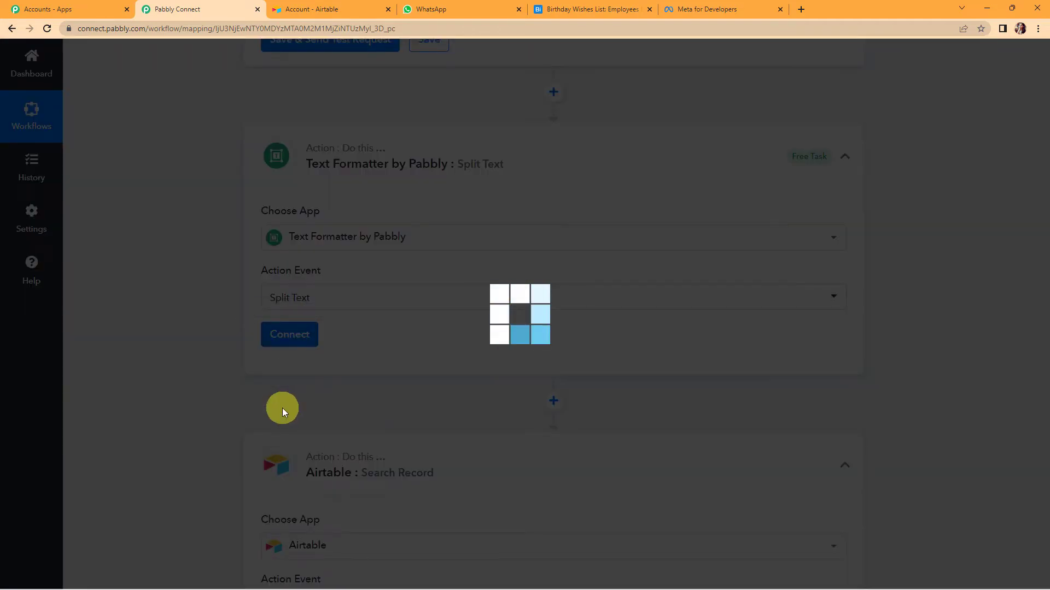
# Step: Map the Datetime value from the Current Date formatter step as the text to split
pyautogui.scroll(-4, 282, 408)
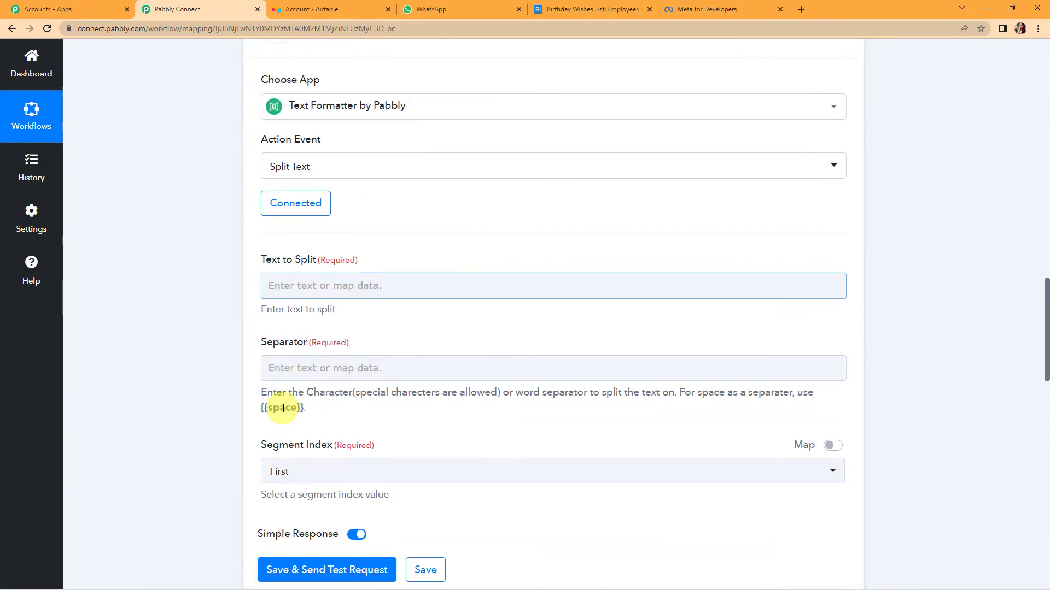
pyautogui.click(316, 199)
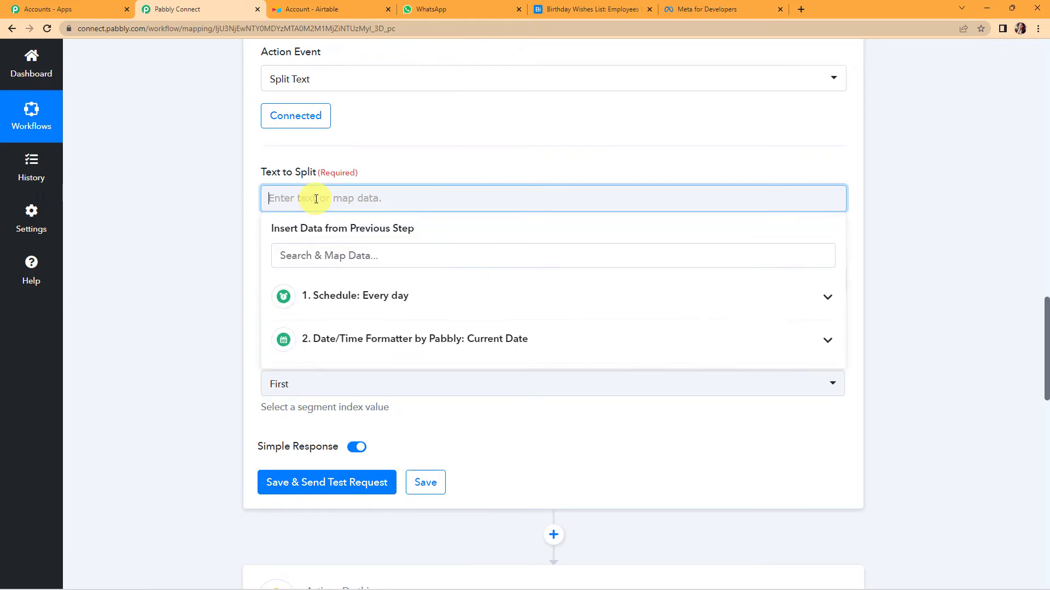
pyautogui.click(338, 350)
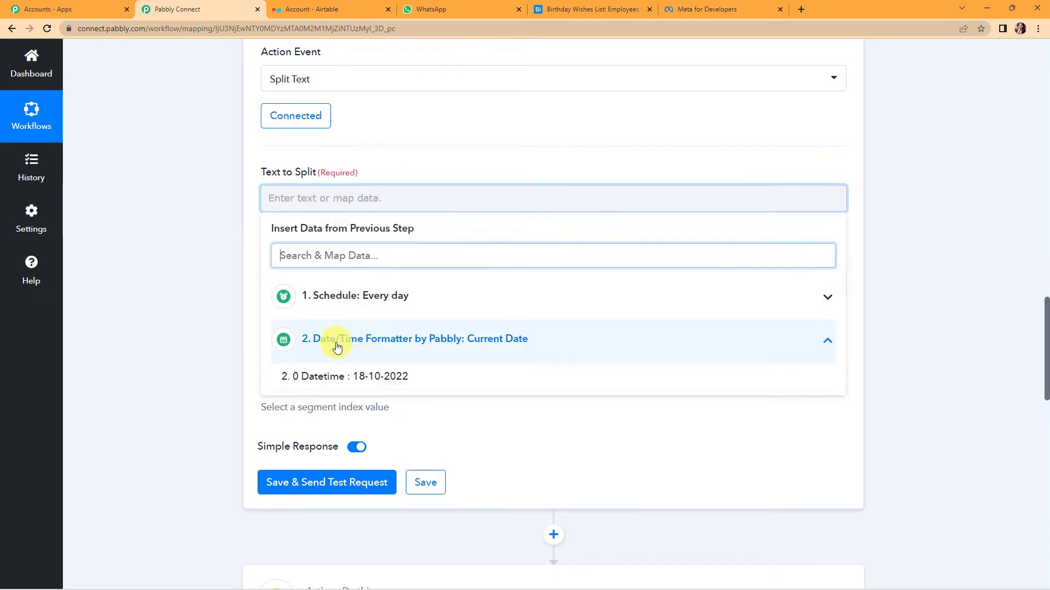
pyautogui.click(327, 378)
pyautogui.click(216, 283)
pyautogui.scroll(-2, 218, 284)
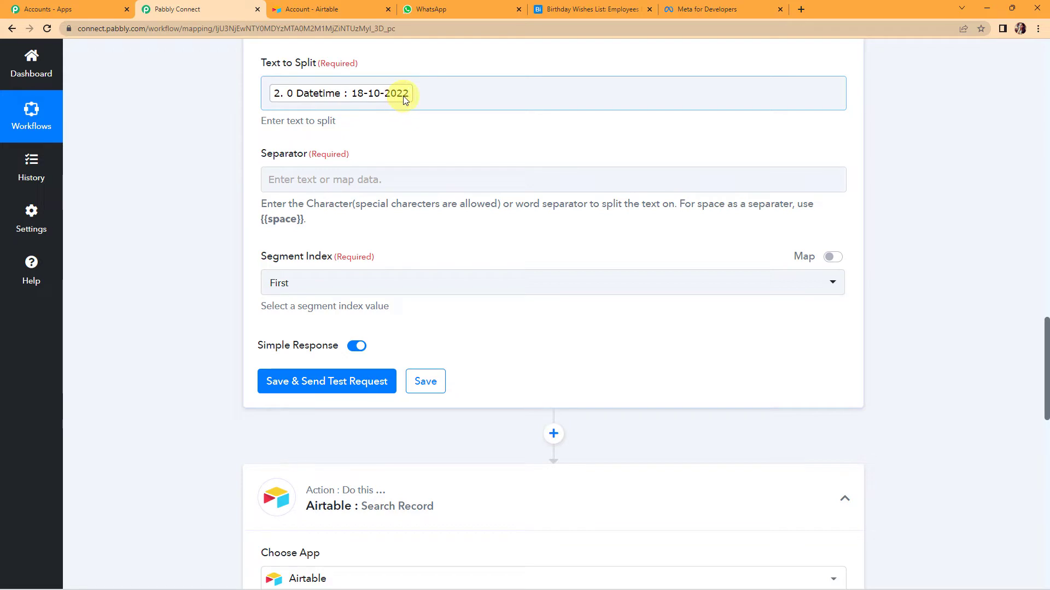
# Step: Set the split separator to a hyphen and the segment index to All, and send a test request
pyautogui.click(343, 180)
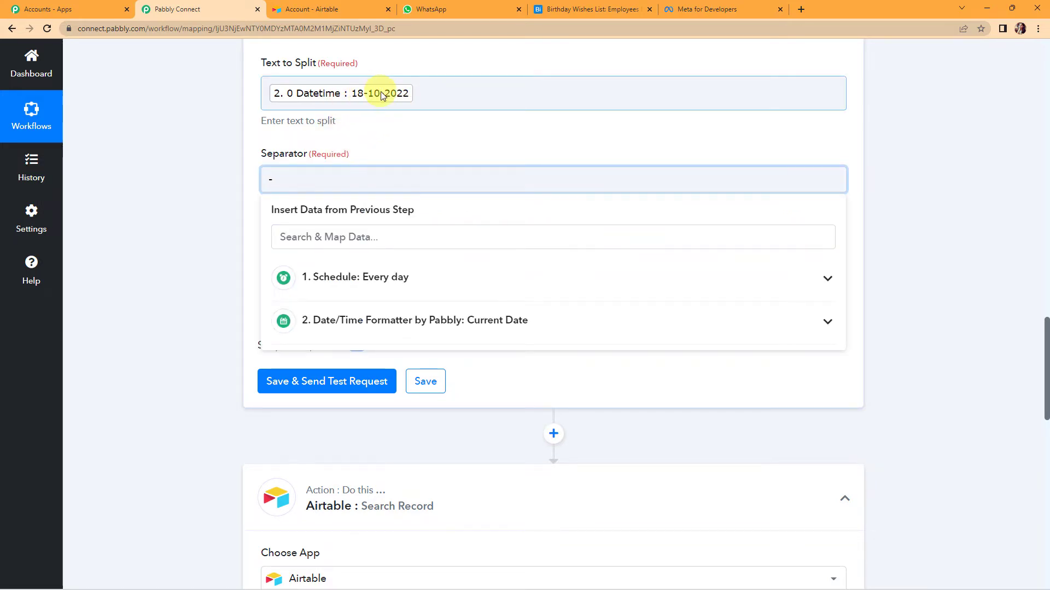
pyautogui.click(170, 162)
pyautogui.scroll(-3, 169, 162)
pyautogui.click(311, 127)
pyautogui.click(287, 276)
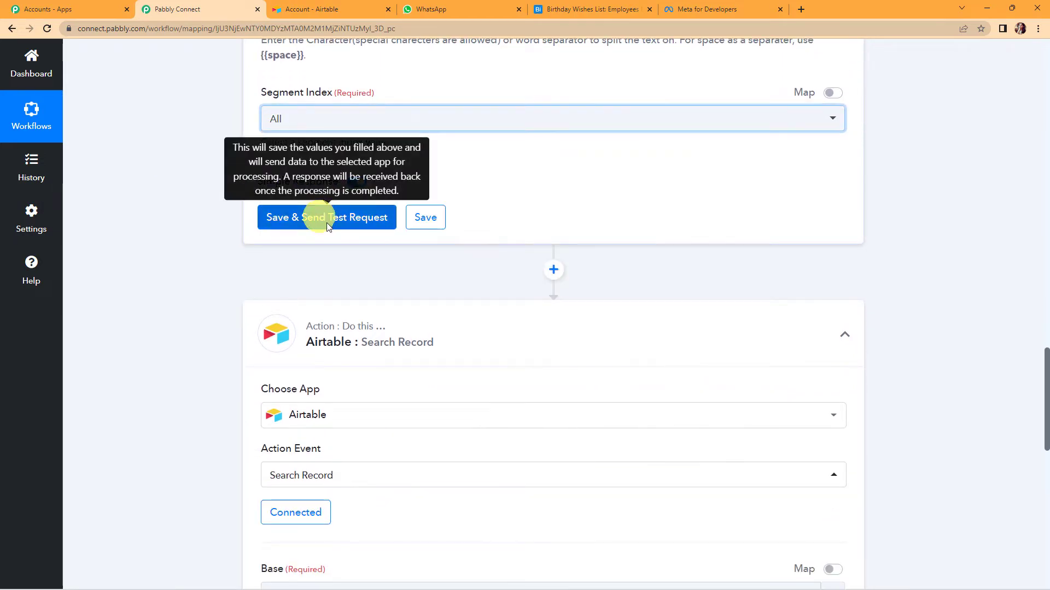
pyautogui.click(323, 220)
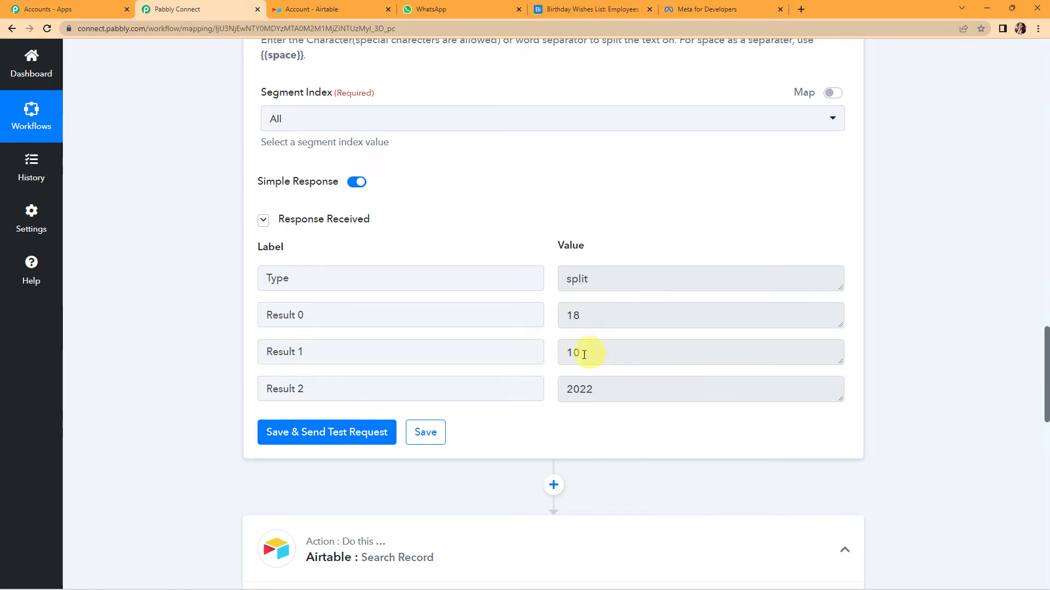
# Step: Set the Airtable search value to Split Text's Result 0 and Result 1 separated by a slash, and send a test request
pyautogui.scroll(-1, 568, 355)
pyautogui.scroll(-9, 563, 357)
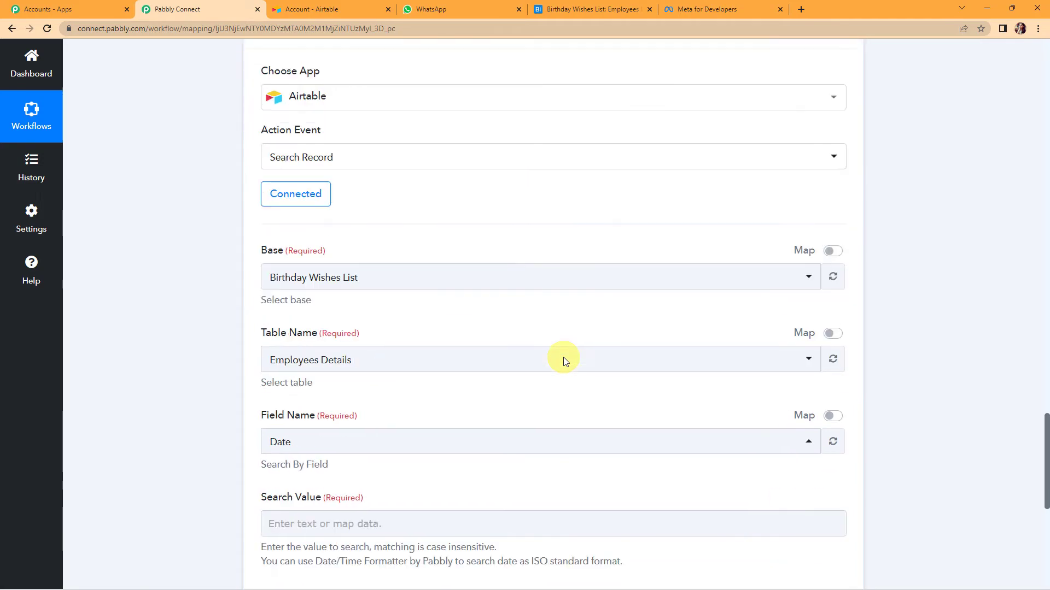
pyautogui.scroll(-2, 444, 343)
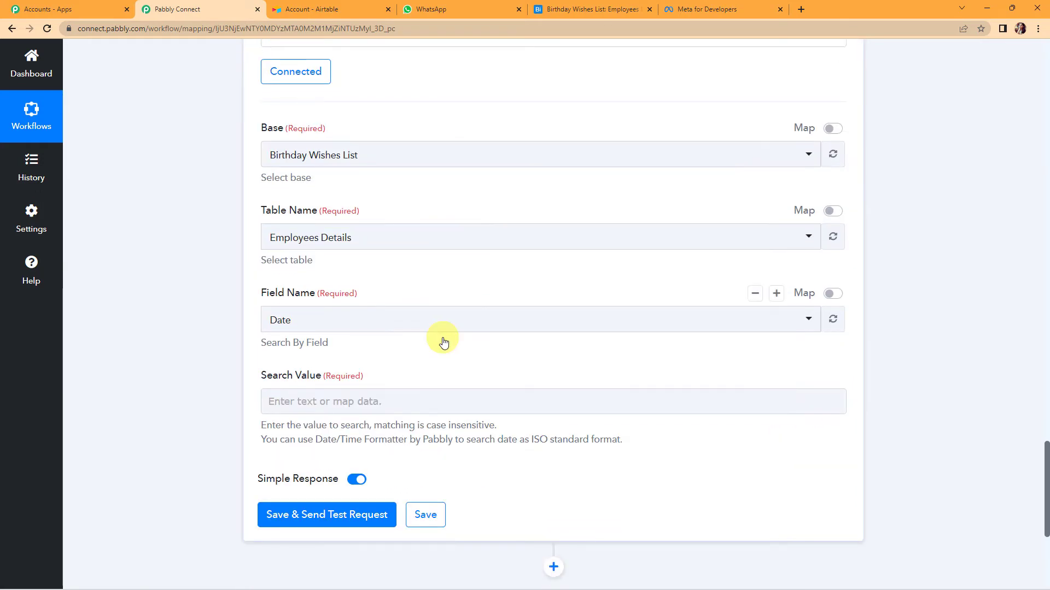
pyautogui.scroll(-3, 443, 342)
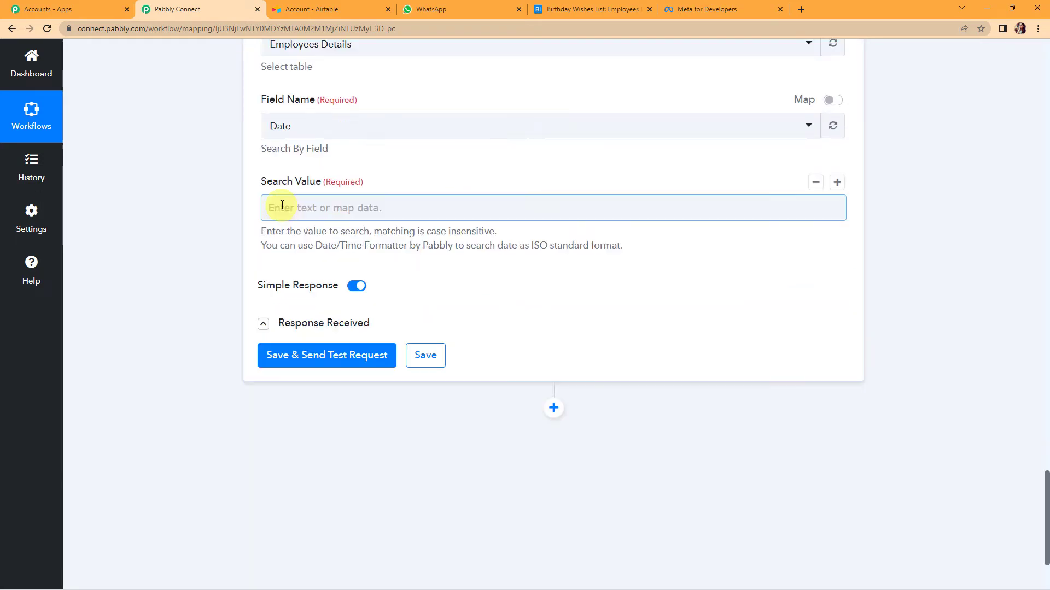
pyautogui.click(269, 207)
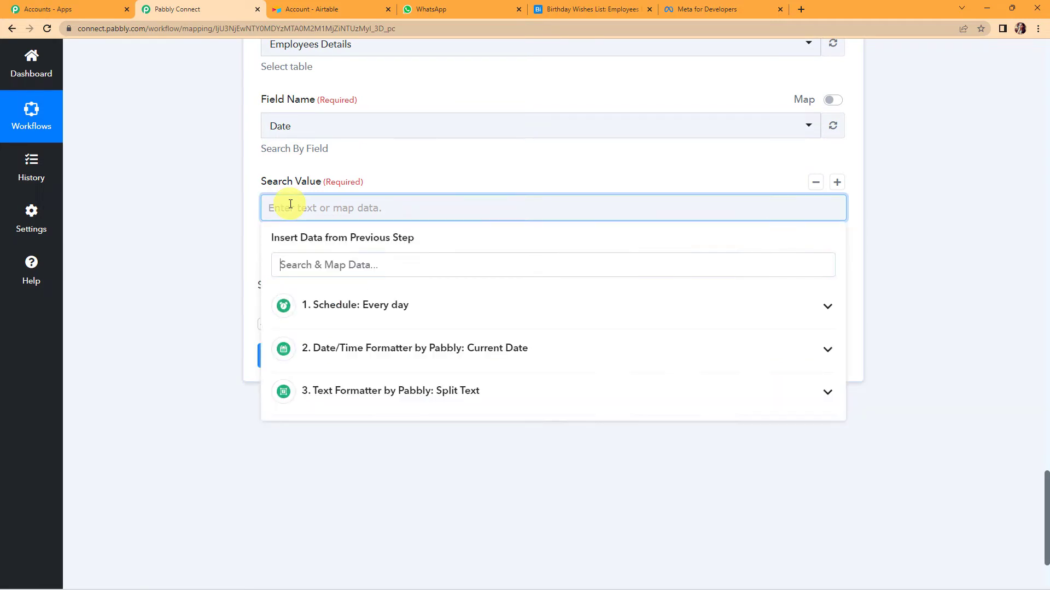
pyautogui.click(341, 398)
pyautogui.click(340, 456)
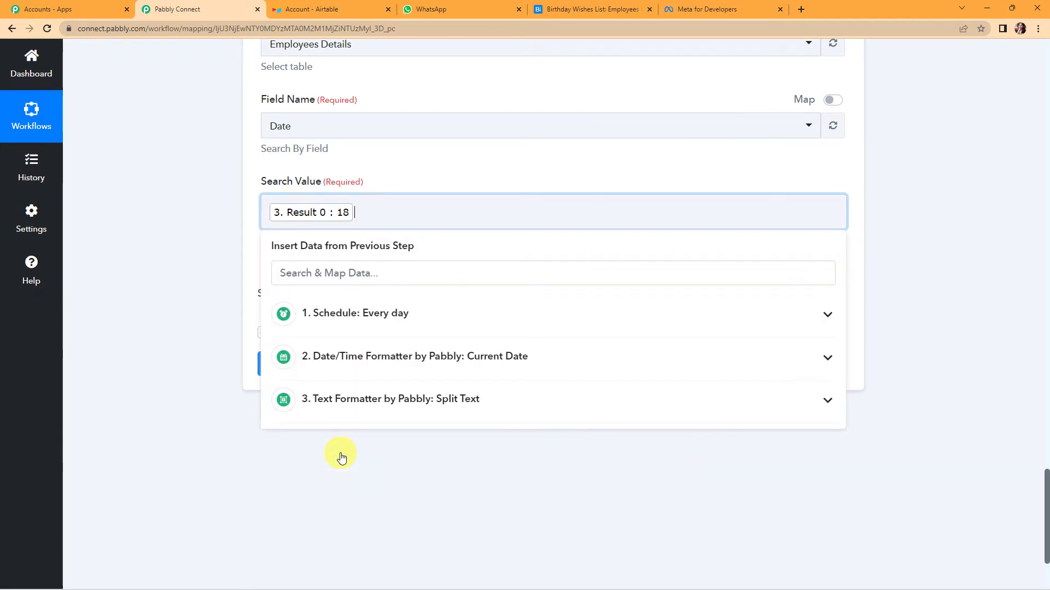
pyautogui.click(387, 399)
pyautogui.click(352, 484)
pyautogui.click(211, 362)
pyautogui.click(321, 363)
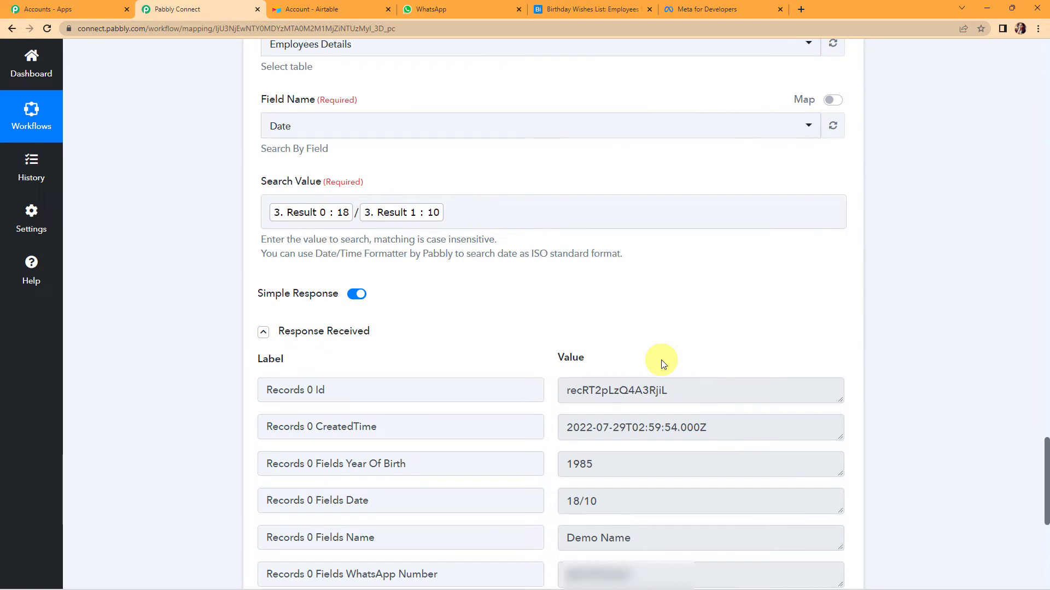
# Step: Compare the record returned by the search with the Date column of the Employees Details table in Airtable
pyautogui.scroll(-3, 663, 363)
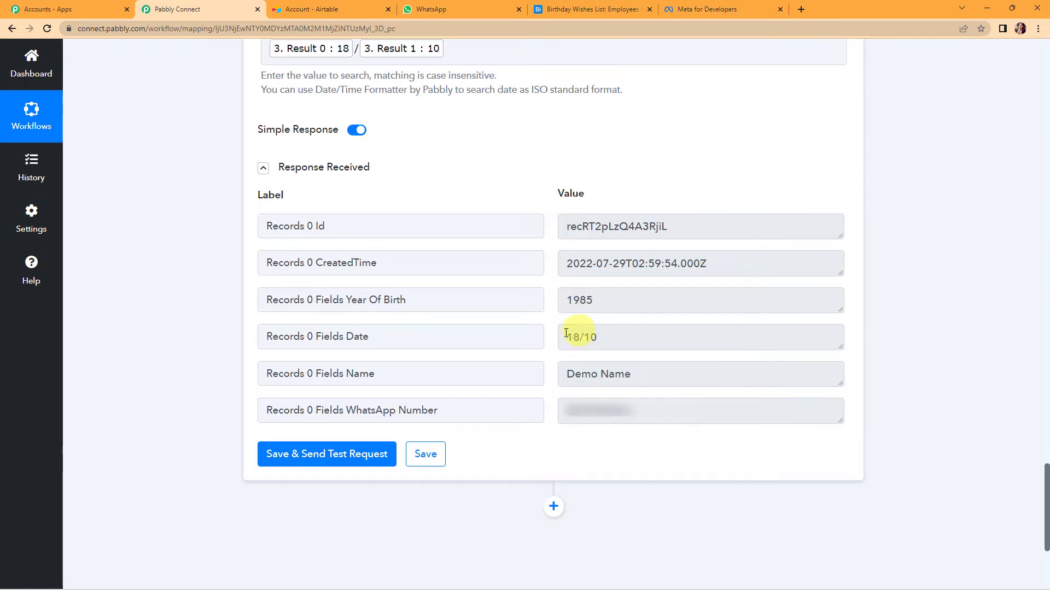
pyautogui.click(566, 9)
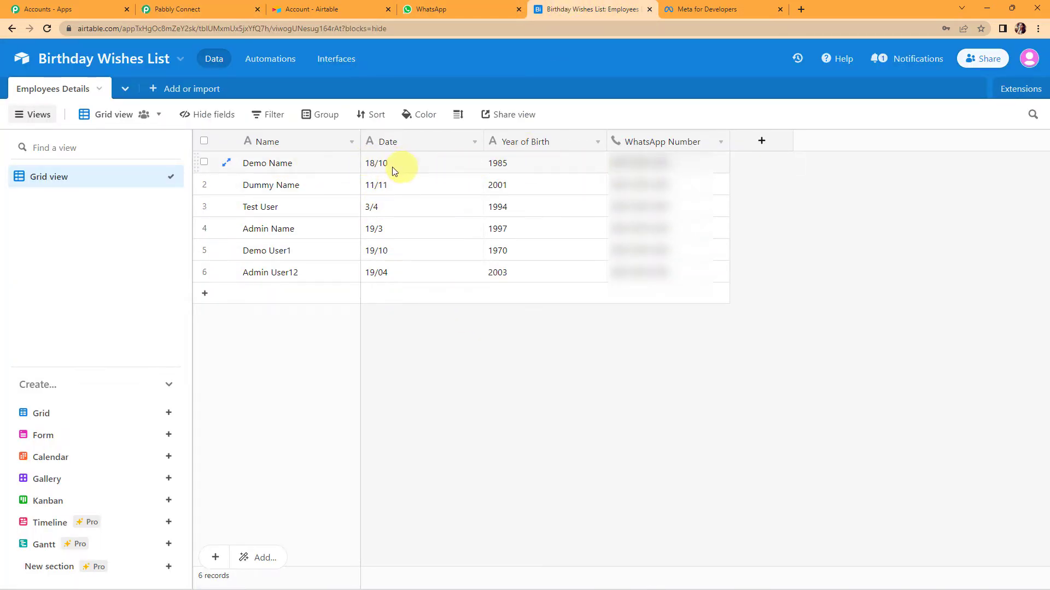
pyautogui.click(215, 8)
# Step: Turn off Simple Response for the Airtable search, resend the test request and enlarge the Records response value
pyautogui.scroll(2, 370, 291)
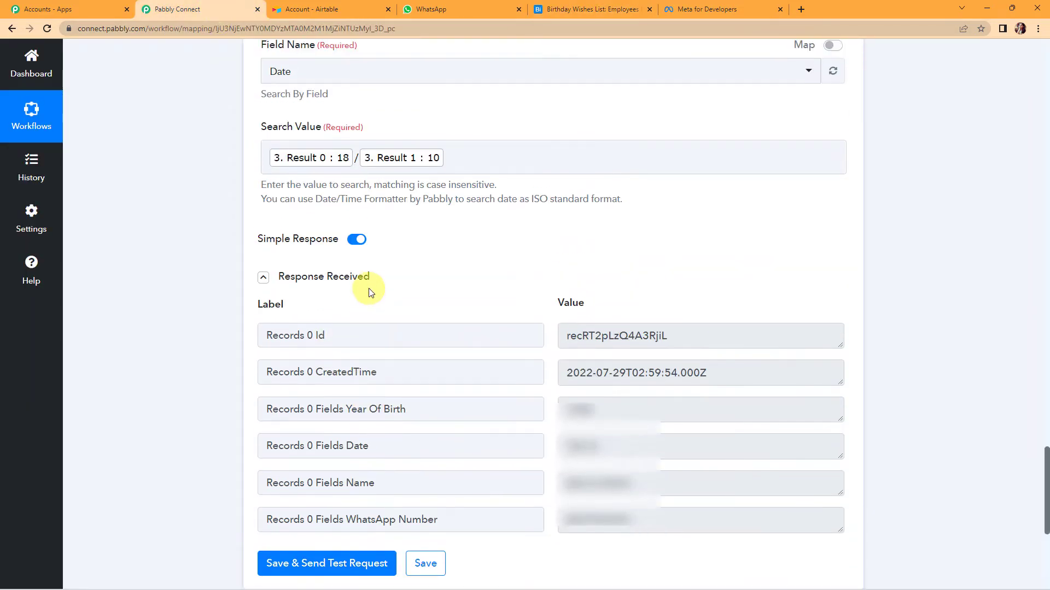
pyautogui.click(358, 244)
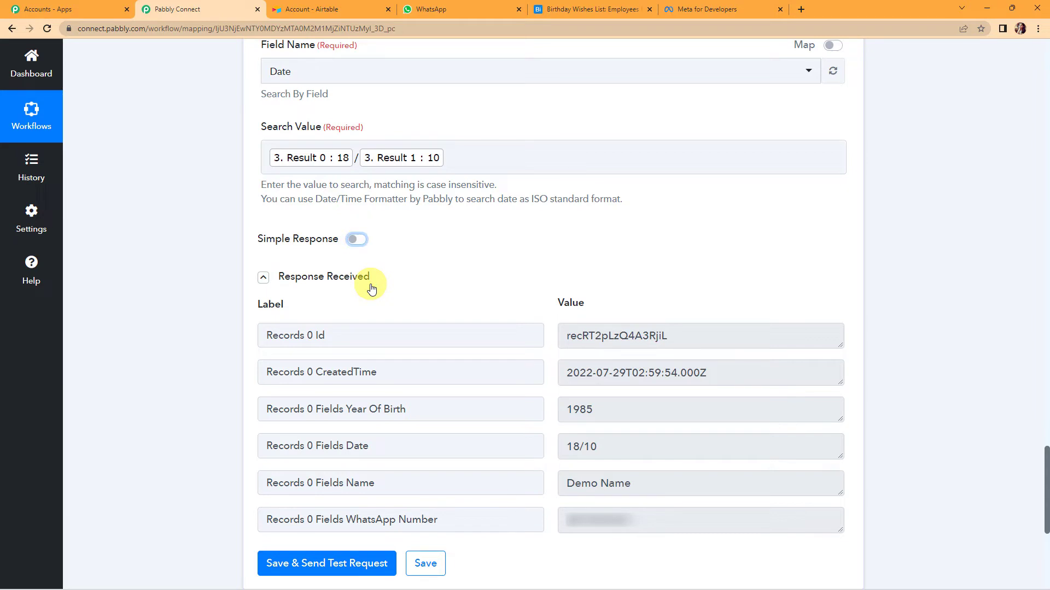
pyautogui.scroll(-4, 388, 289)
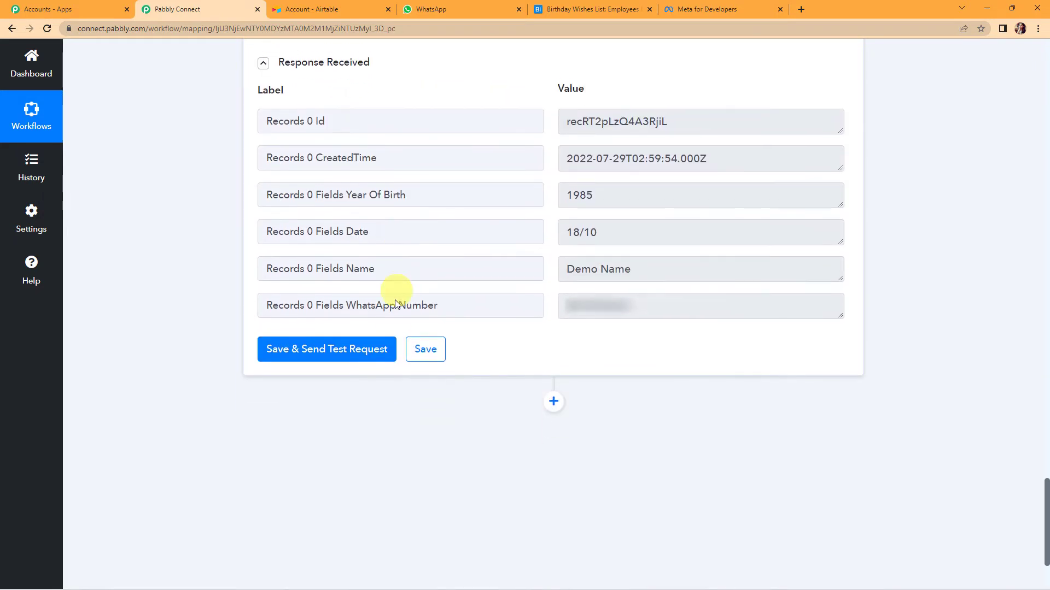
pyautogui.click(358, 354)
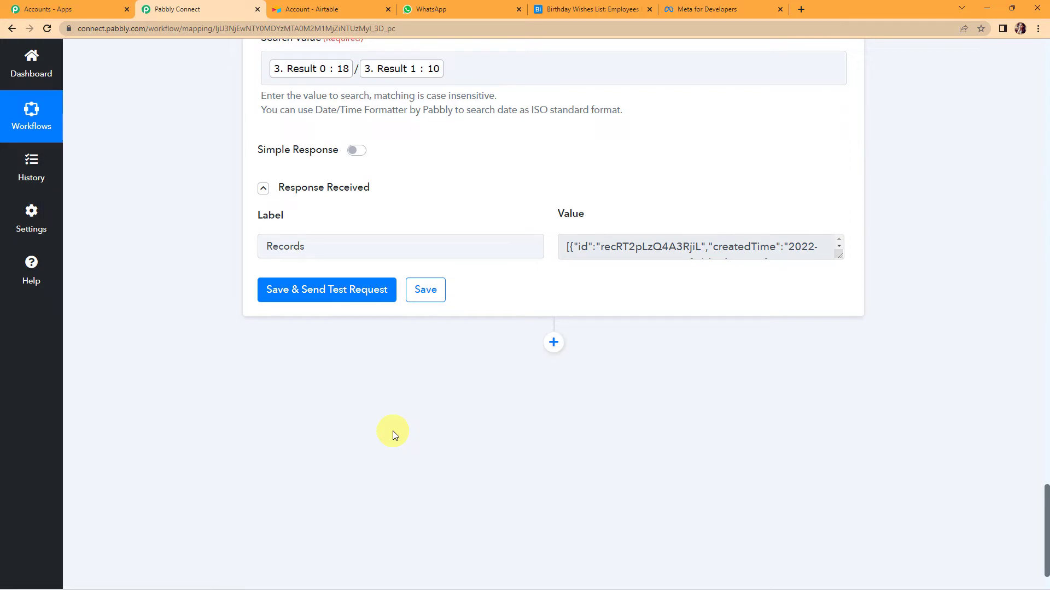
pyautogui.moveTo(841, 257); pyautogui.dragTo(849, 339)
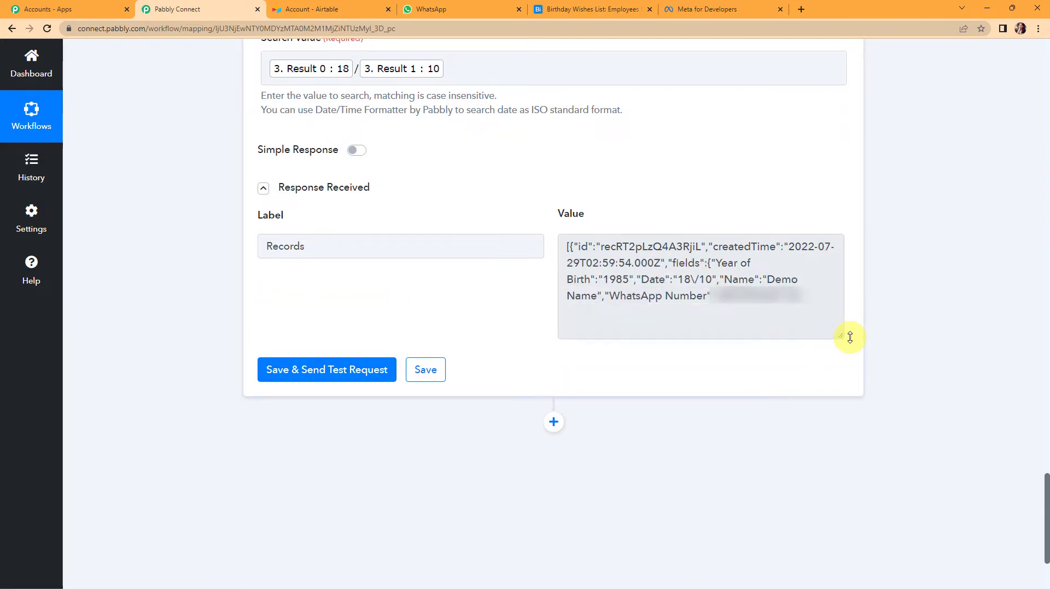
# Step: Add an Iterator by Pabbly action after the Airtable search with the array 4. Records [], and send a test request
pyautogui.scroll(-2, 711, 333)
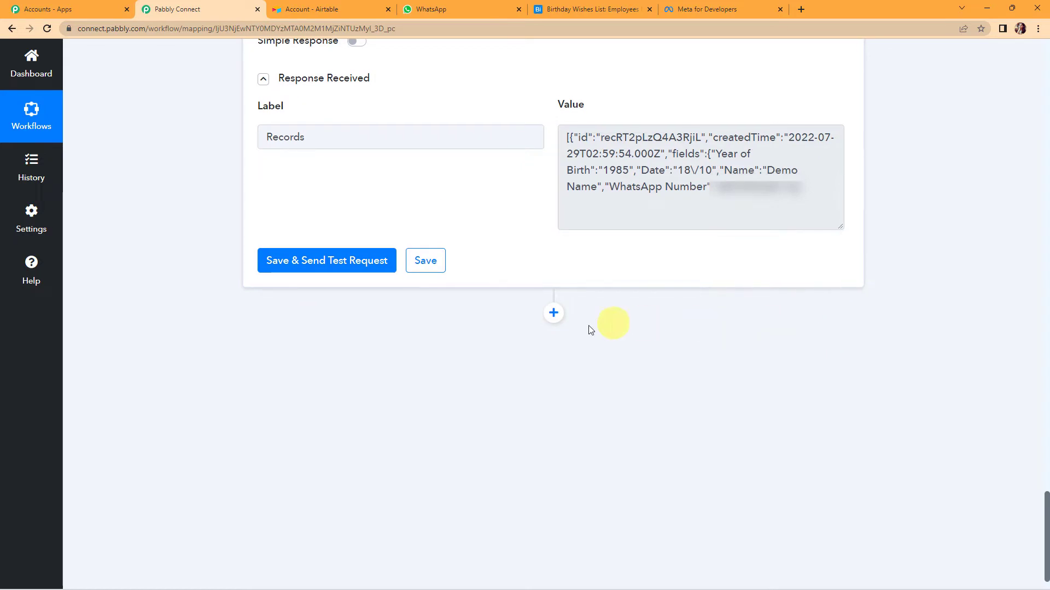
pyautogui.click(553, 312)
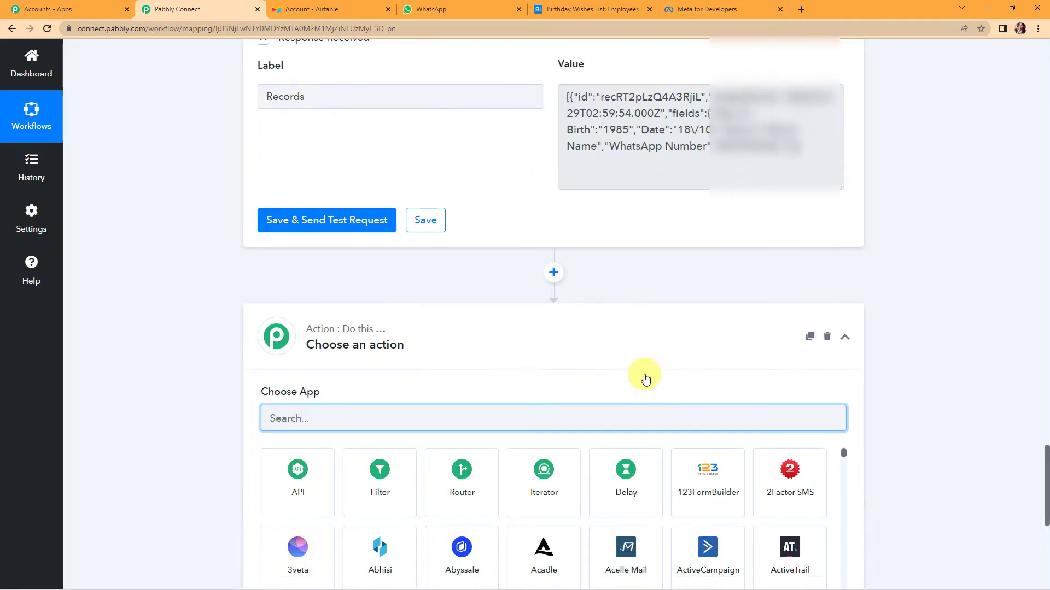
pyautogui.write('ite')
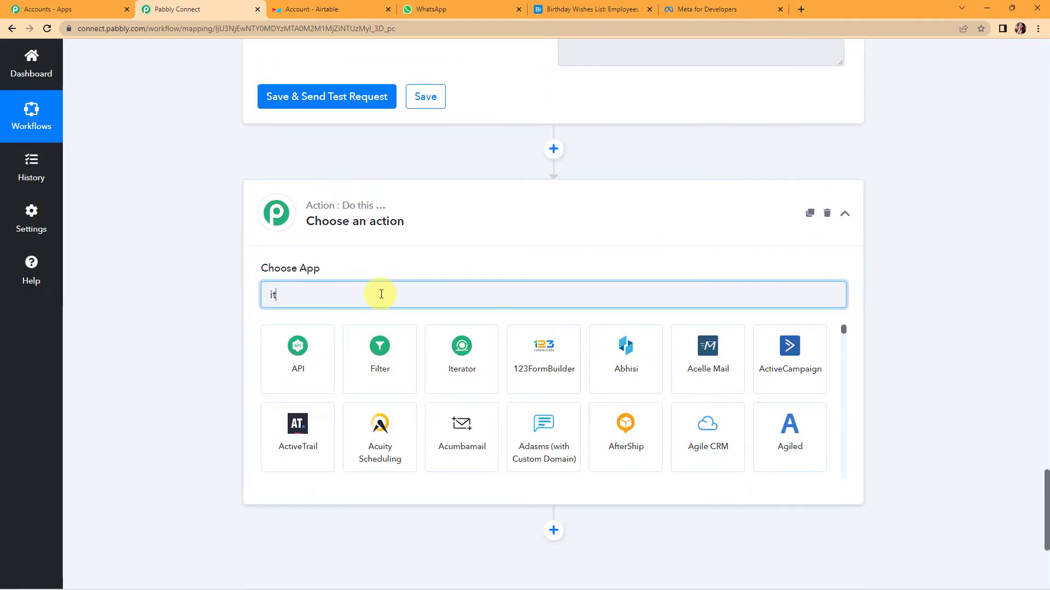
pyautogui.click(310, 358)
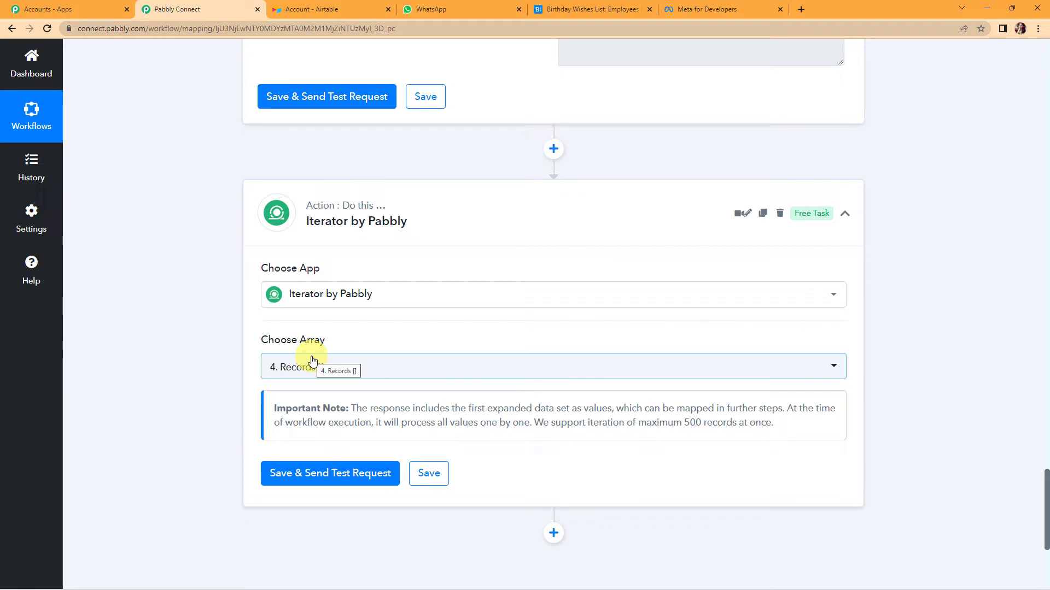
pyautogui.scroll(-2, 333, 387)
pyautogui.click(328, 365)
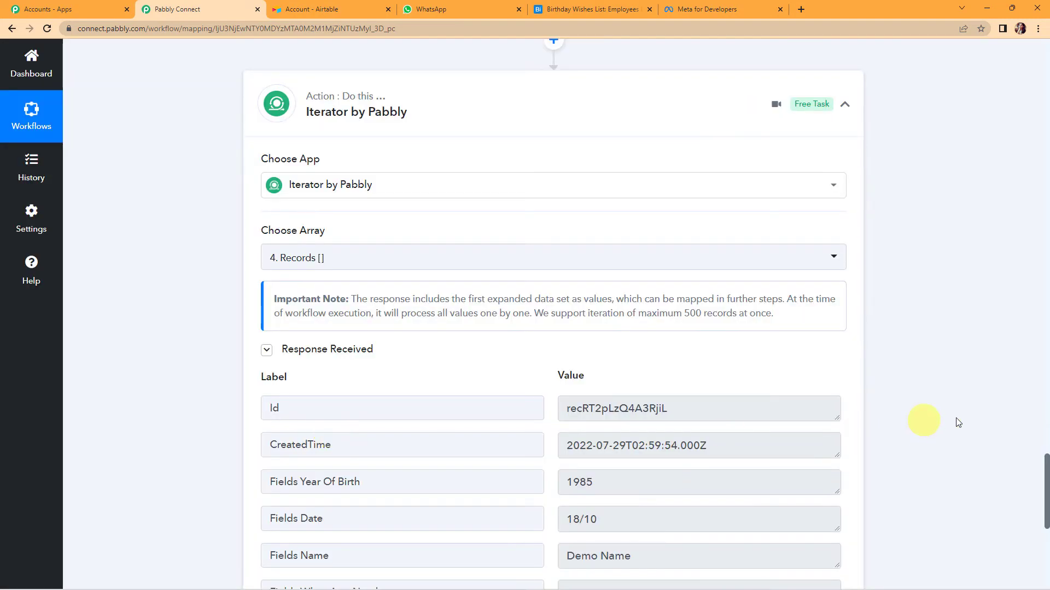
# Step: Add a WhatsApp Cloud API action after the iterator with the Send Template Message event
pyautogui.scroll(-4, 929, 420)
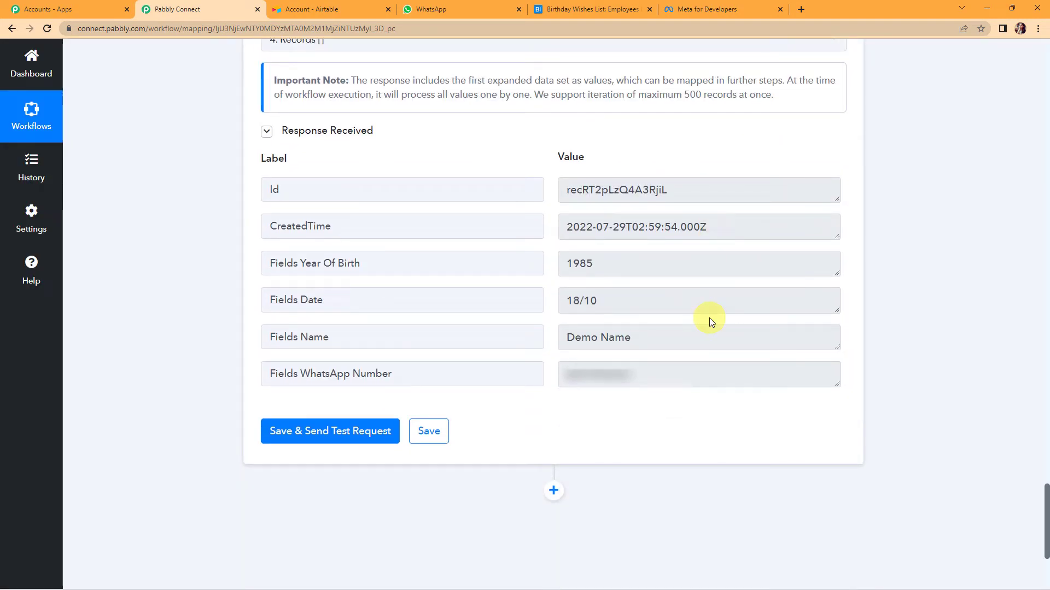
pyautogui.scroll(-3, 919, 302)
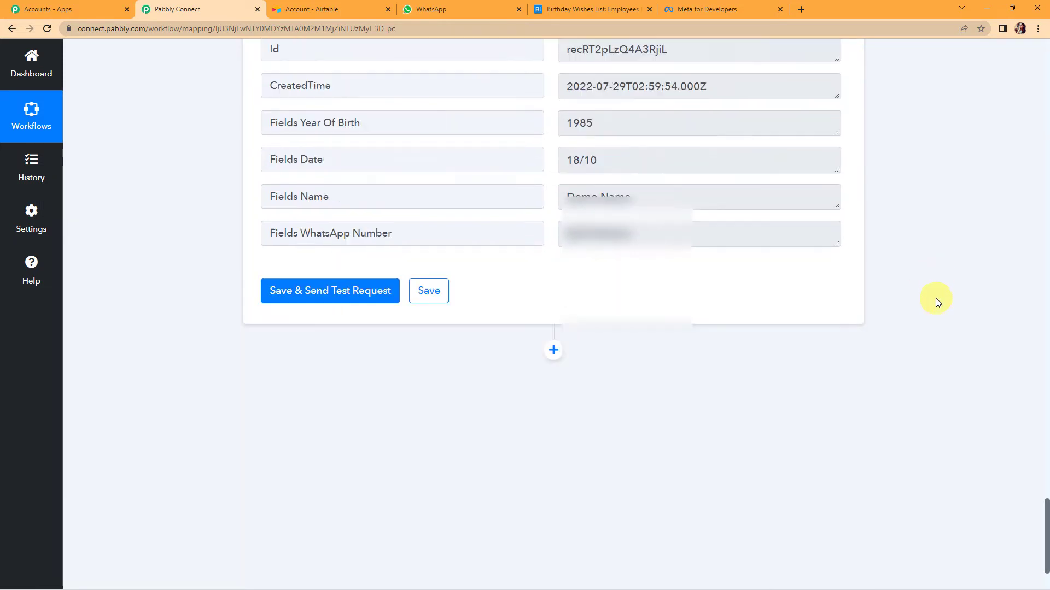
pyautogui.click(553, 326)
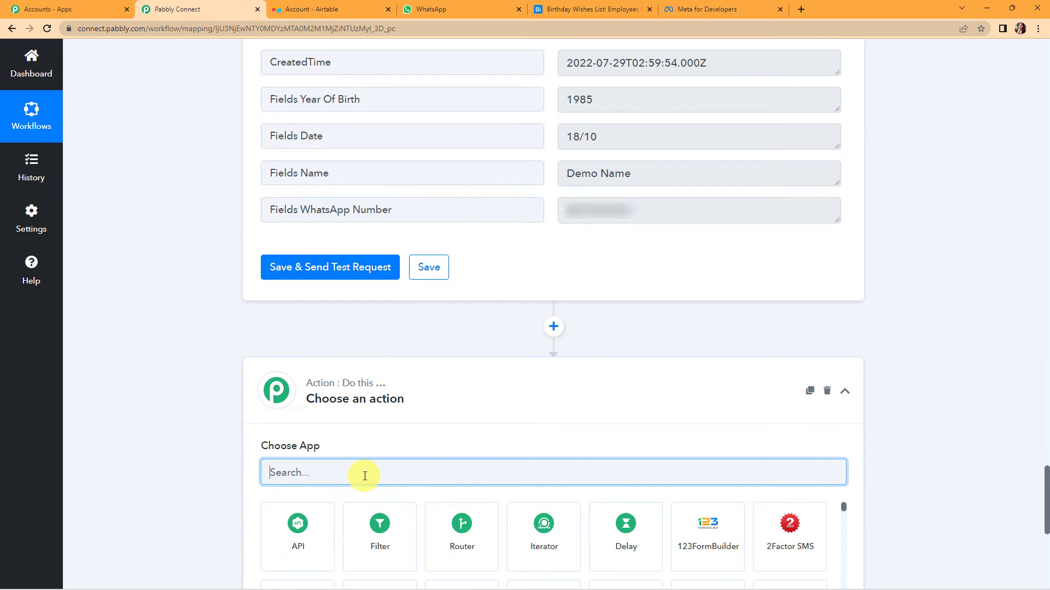
pyautogui.write('wha')
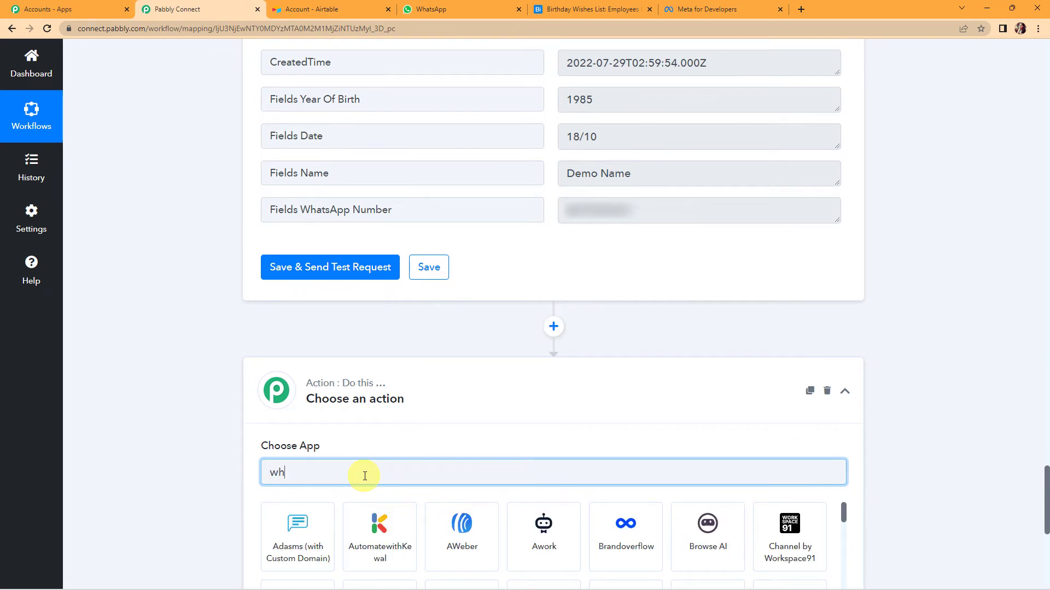
pyautogui.click(694, 541)
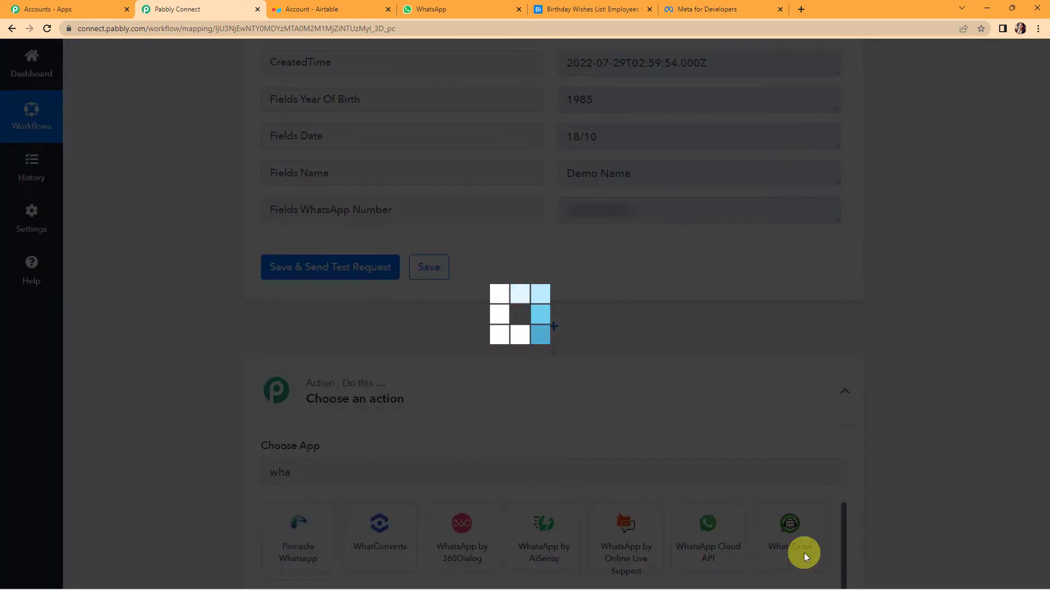
pyautogui.scroll(-1, 846, 518)
pyautogui.scroll(-1, 846, 519)
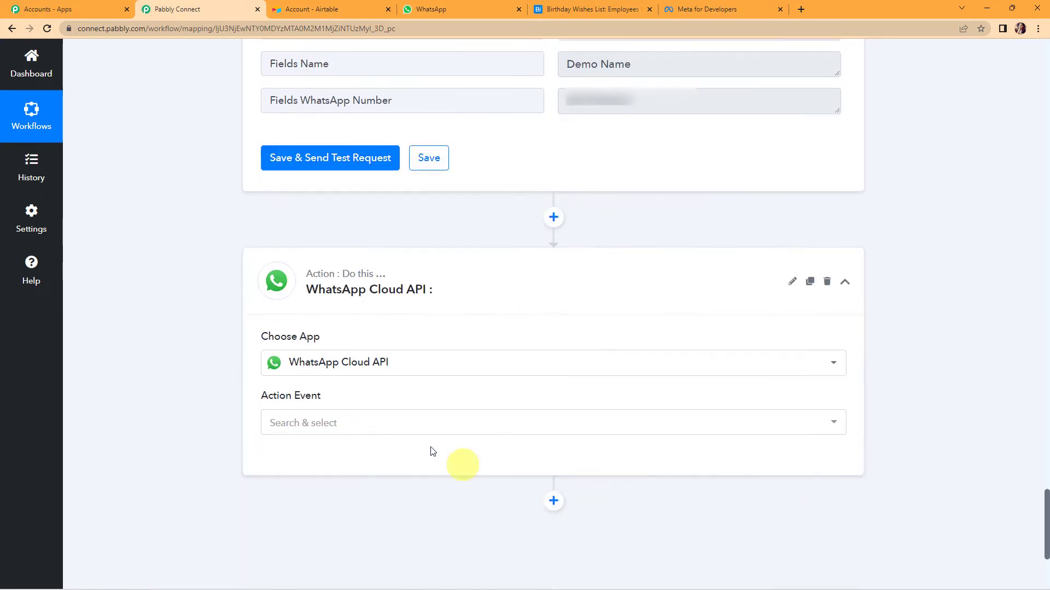
pyautogui.click(403, 428)
pyautogui.click(348, 485)
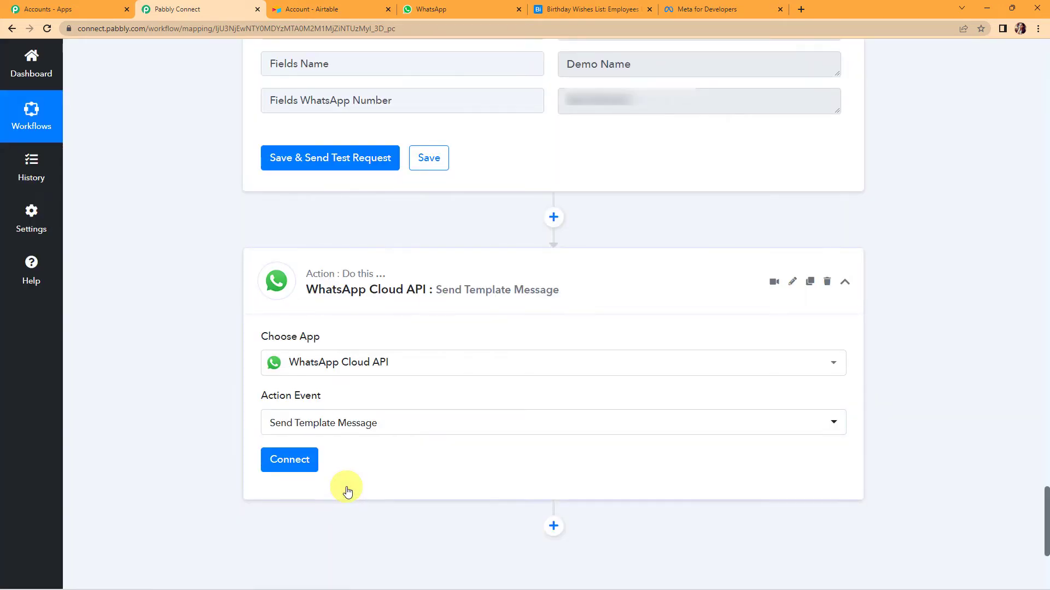
# Step: Start adding a new WhatsApp Cloud API connection and switch to Meta for Developers for its credentials
pyautogui.click(300, 460)
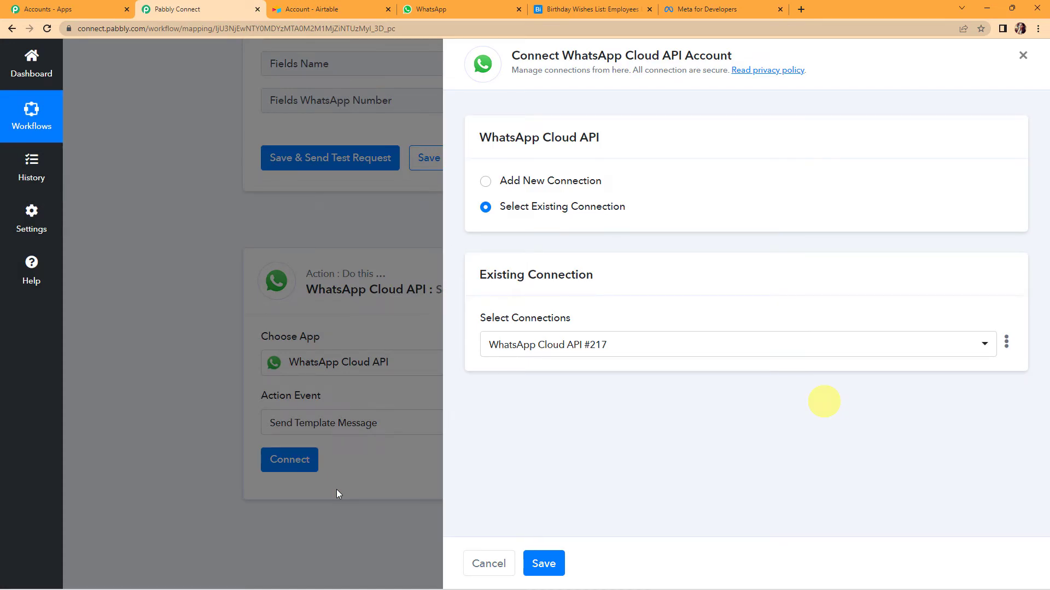
pyautogui.click(486, 181)
pyautogui.scroll(-1, 534, 252)
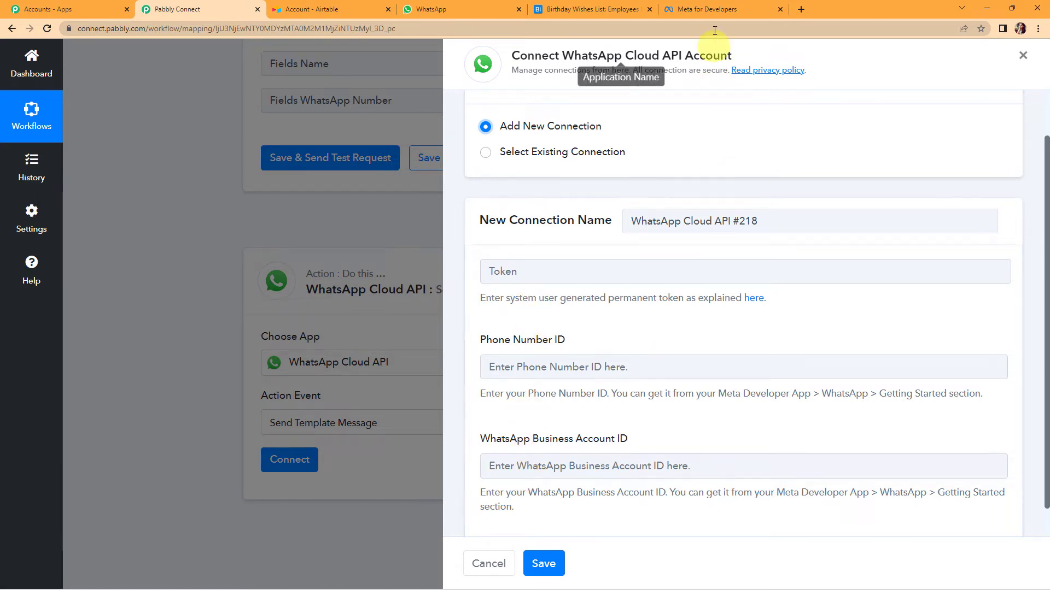
pyautogui.click(713, 9)
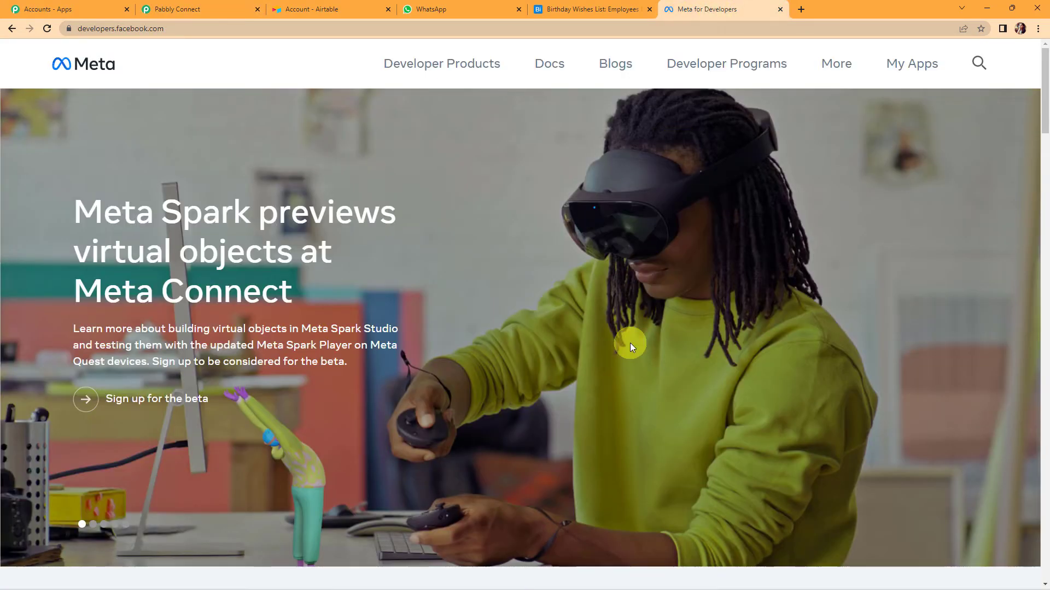
# Step: Open the WhatsApp Getting started page of MyConnectMsg App and locate the access token and ID values
pyautogui.click(918, 65)
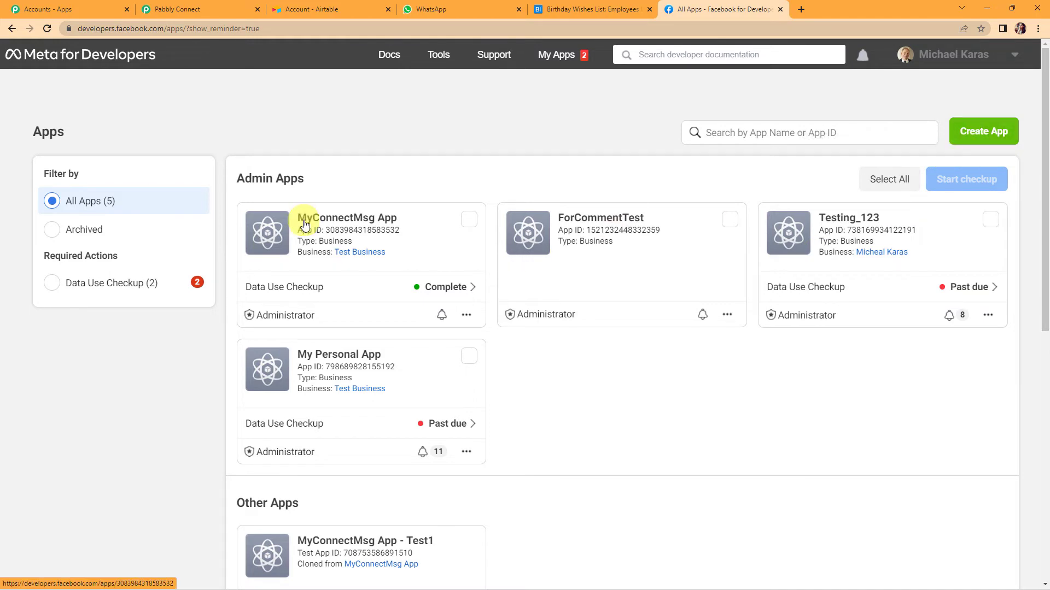
pyautogui.click(349, 218)
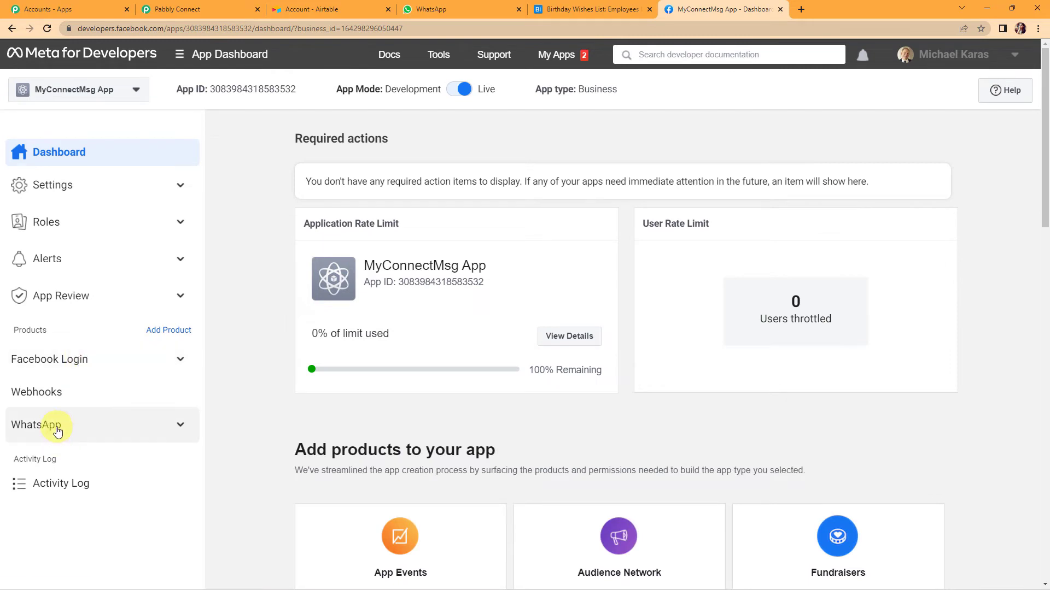
pyautogui.click(153, 423)
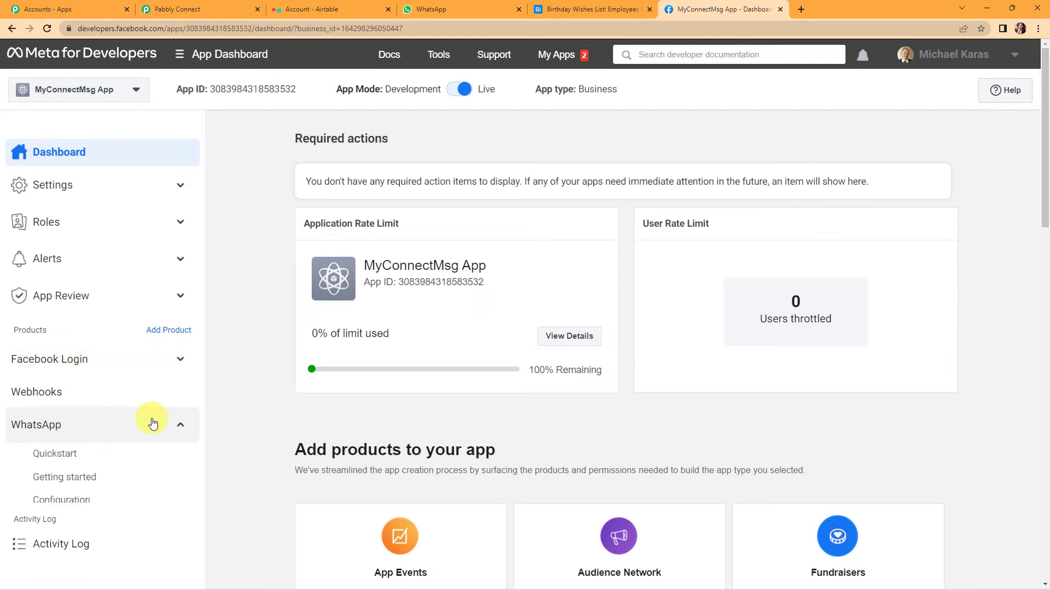
pyautogui.click(69, 480)
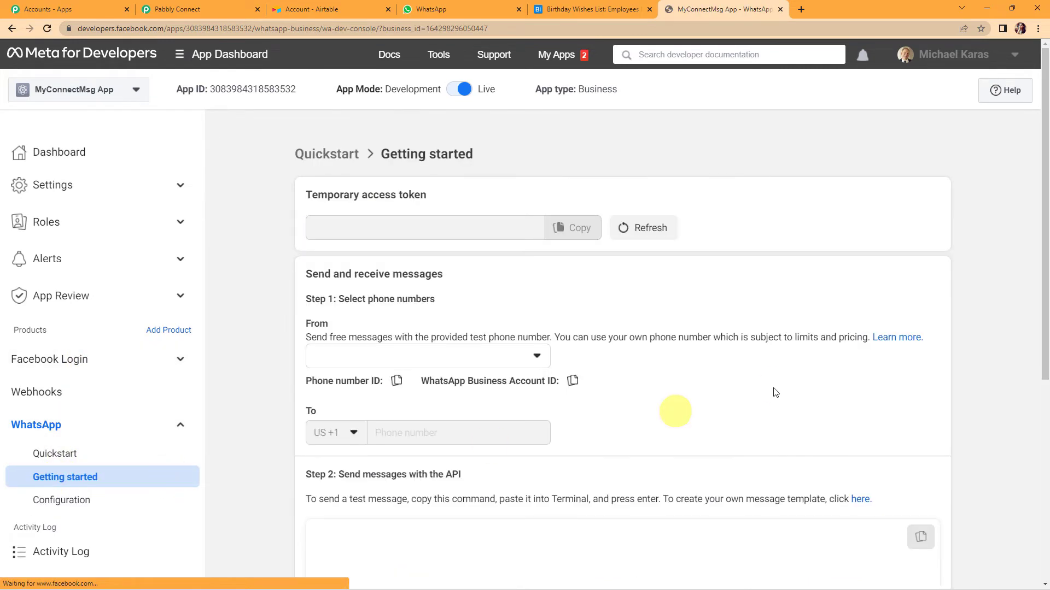
pyautogui.scroll(-2, 747, 377)
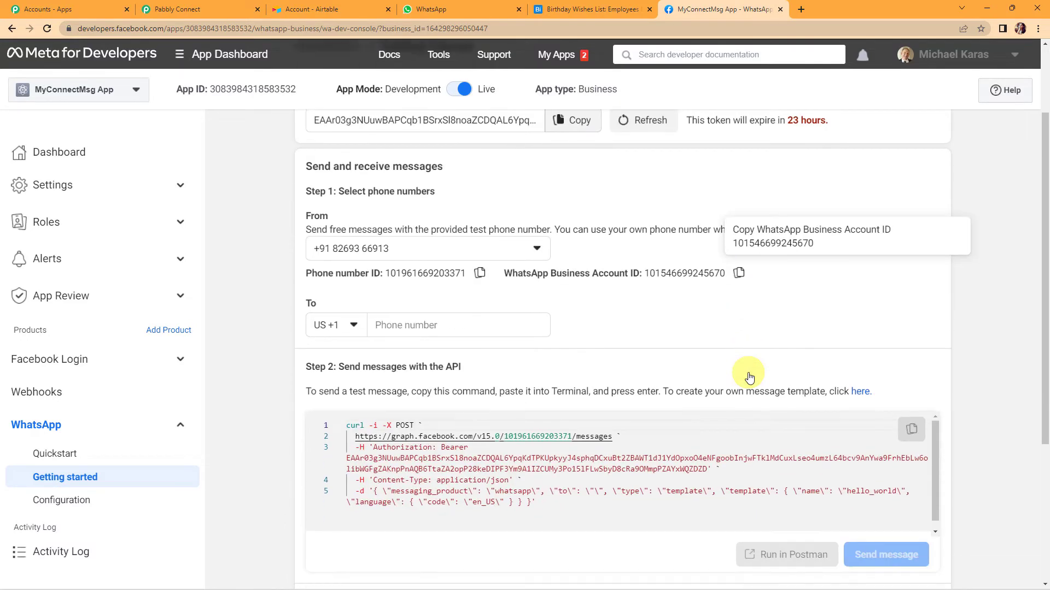
pyautogui.scroll(1, 746, 374)
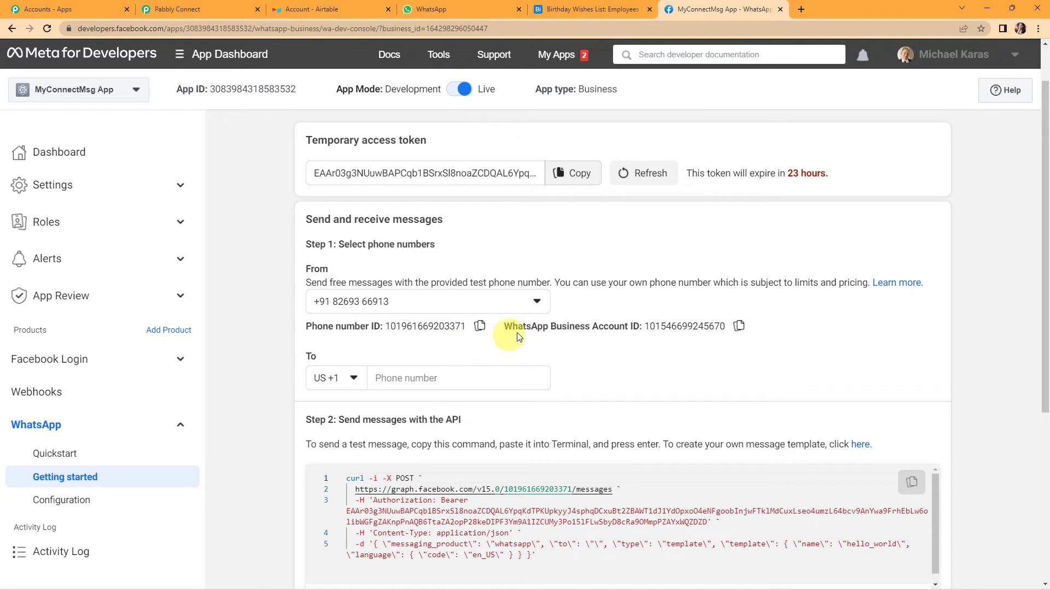
pyautogui.moveTo(503, 326); pyautogui.dragTo(633, 327)
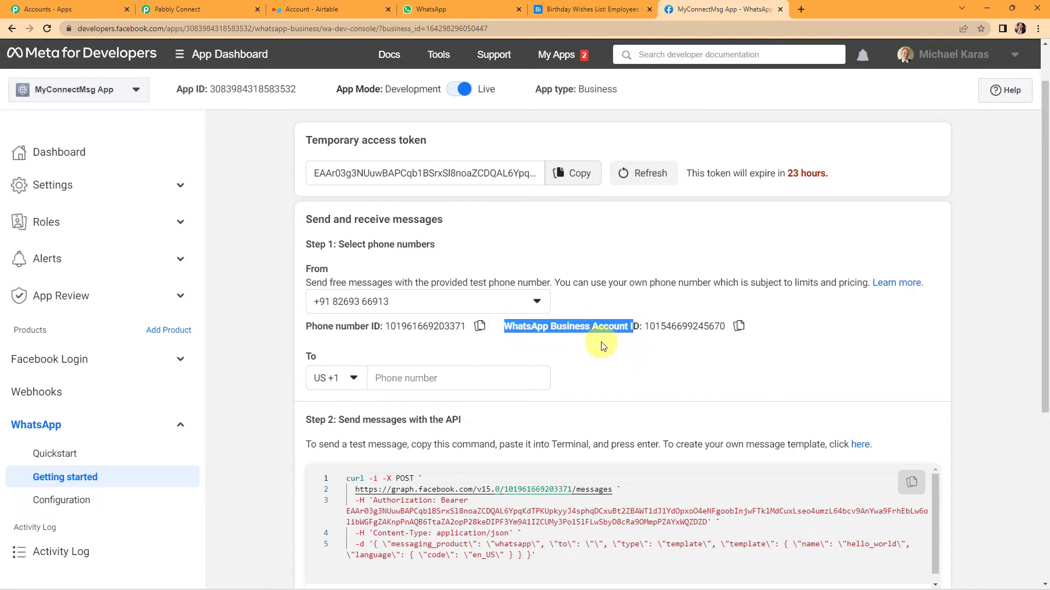
# Step: Copy the temporary access token from Meta for Developers into the token field of the new WhatsApp Cloud API connection in Pabbly Connect
pyautogui.moveTo(304, 140); pyautogui.dragTo(431, 148)
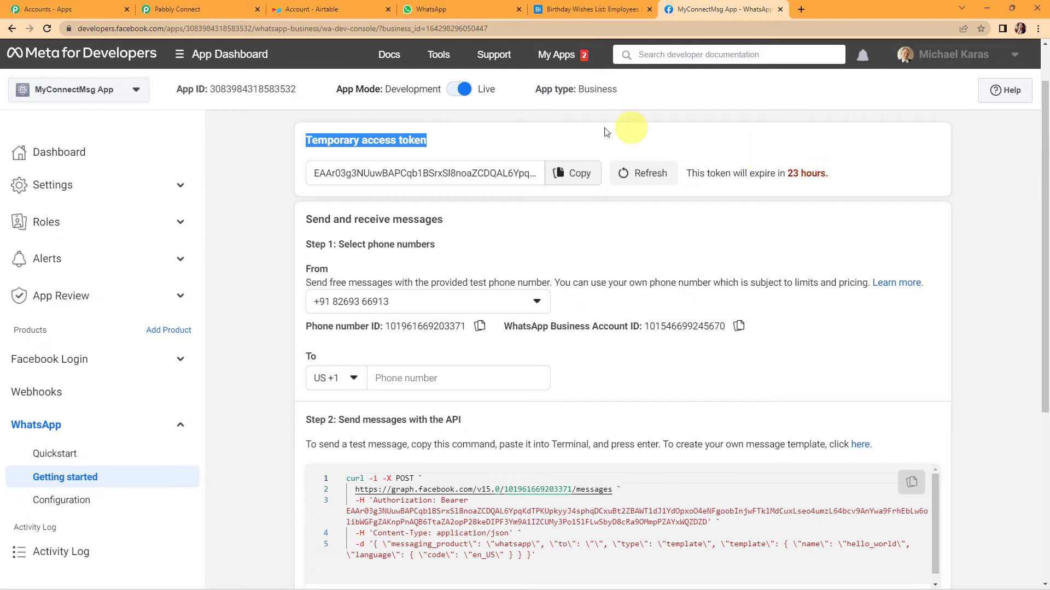
pyautogui.click(570, 172)
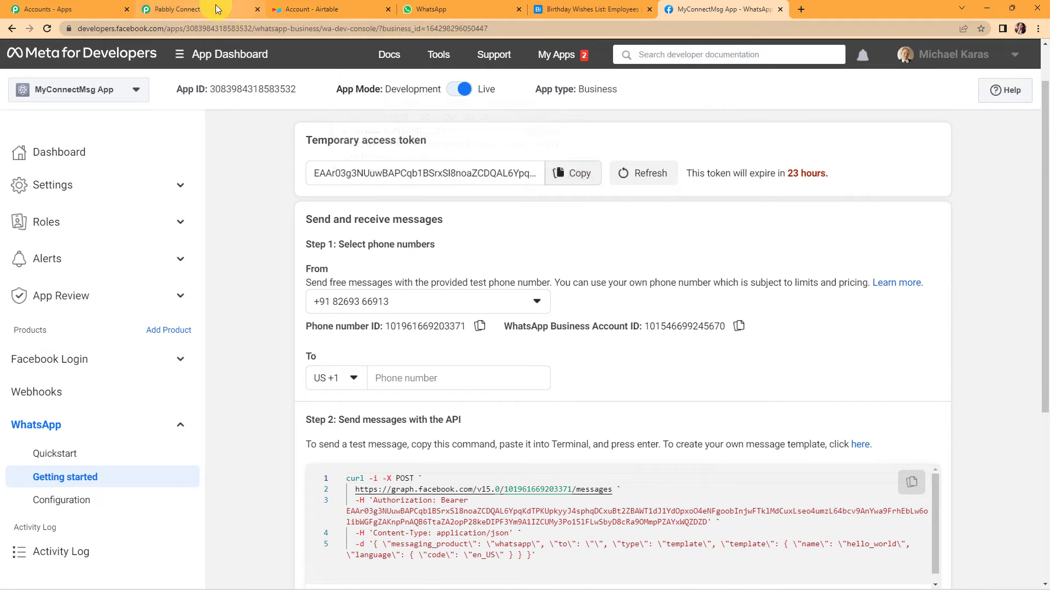
pyautogui.click(177, 9)
pyautogui.click(580, 268)
pyautogui.hotkey('ctrl', 'v')
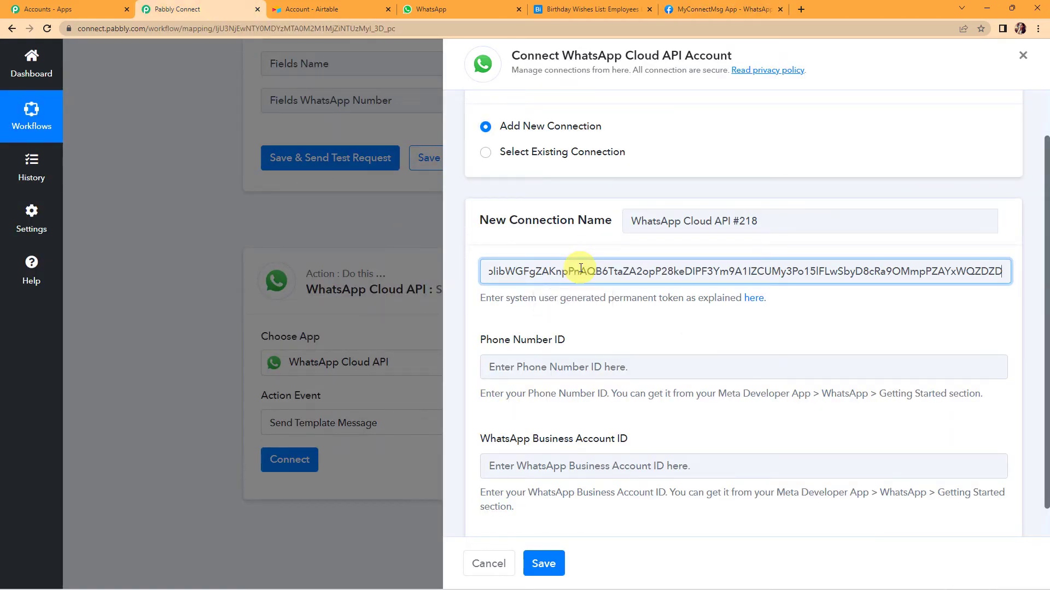
# Step: Copy the Phone number ID from Meta for Developers into the Phone Number ID field of the Pabbly Connect connection
pyautogui.click(684, 12)
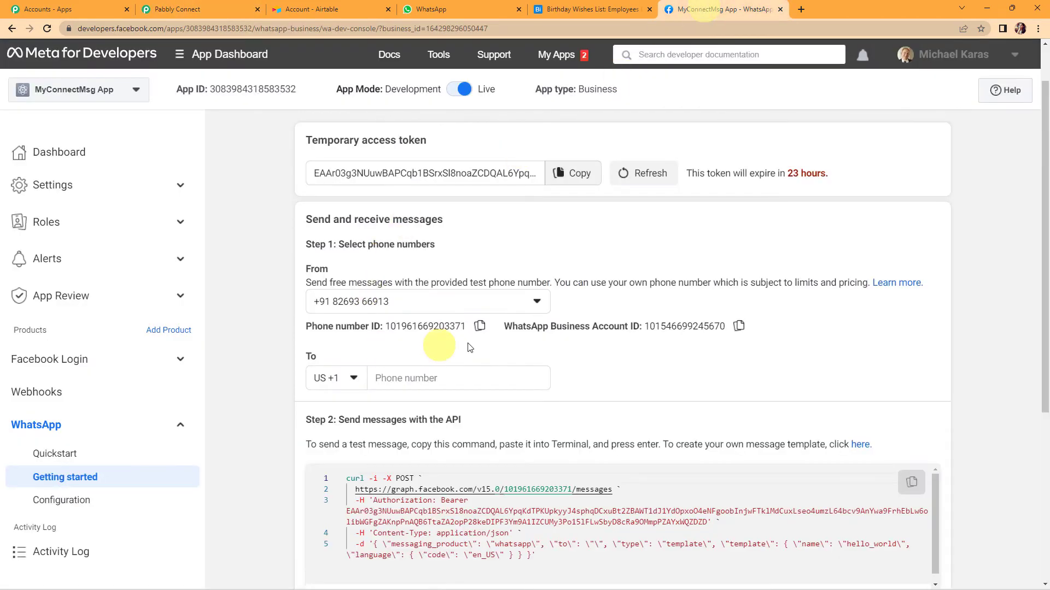
pyautogui.click(479, 329)
pyautogui.click(177, 9)
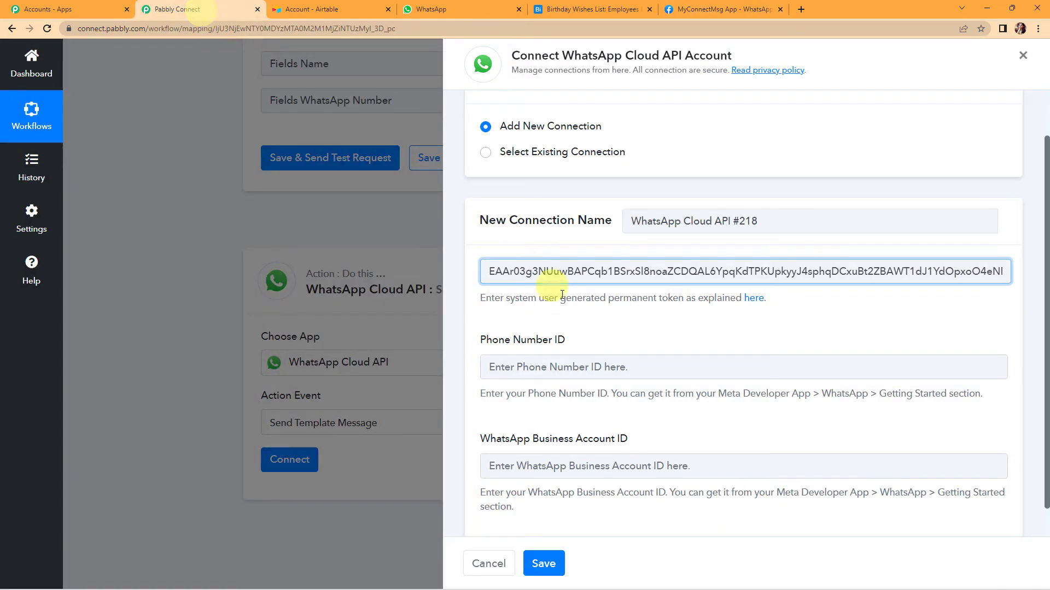
pyautogui.click(562, 369)
pyautogui.hotkey('ctrl', 'v')
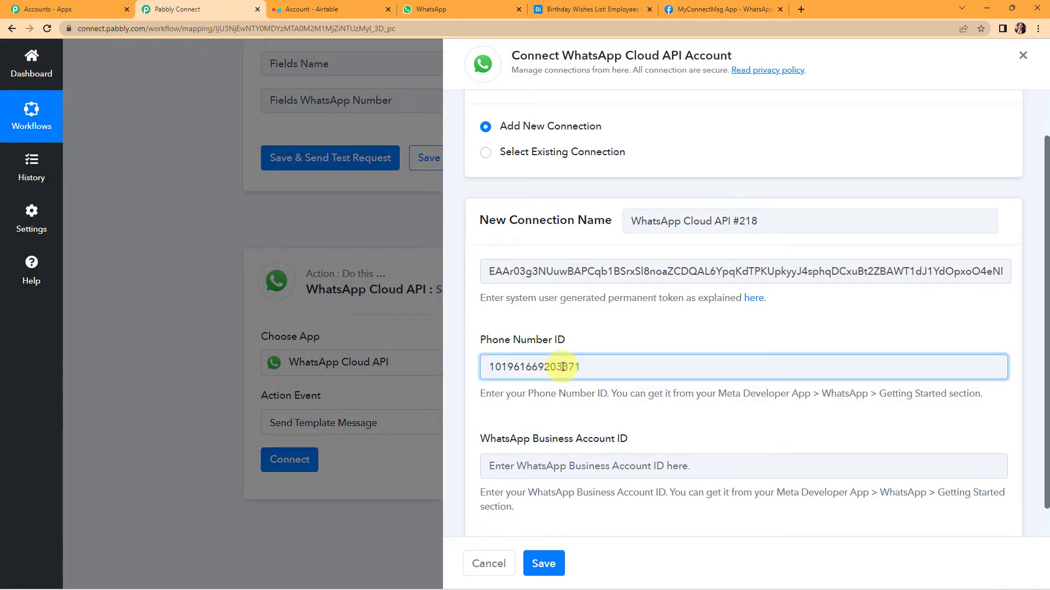
# Step: Copy the WhatsApp Business Account ID from Meta for Developers into the Pabbly Connect connection and save the connection
pyautogui.click(774, 12)
pyautogui.click(739, 326)
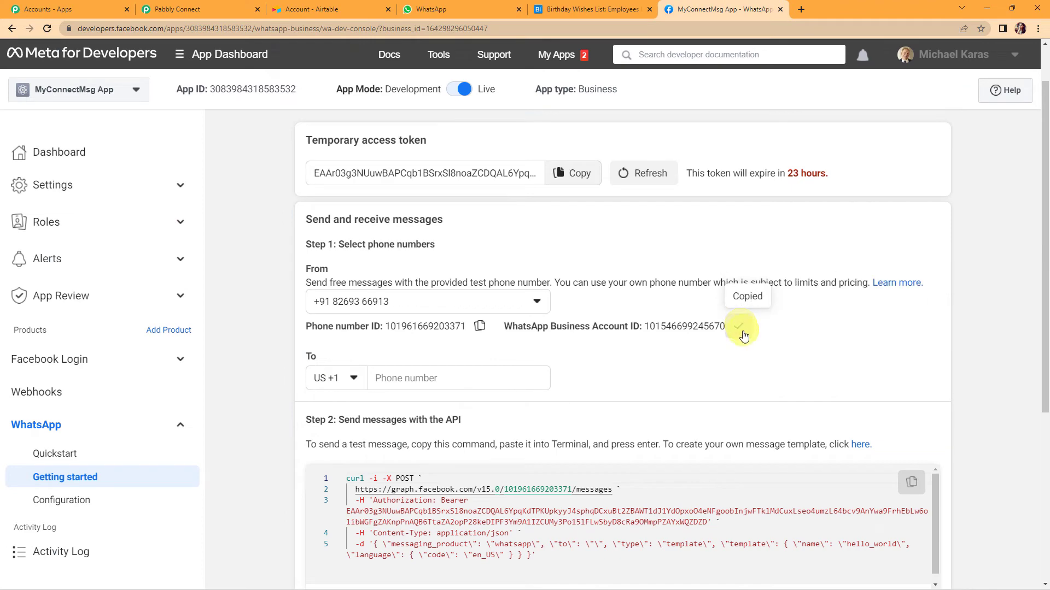
pyautogui.click(171, 6)
pyautogui.click(528, 466)
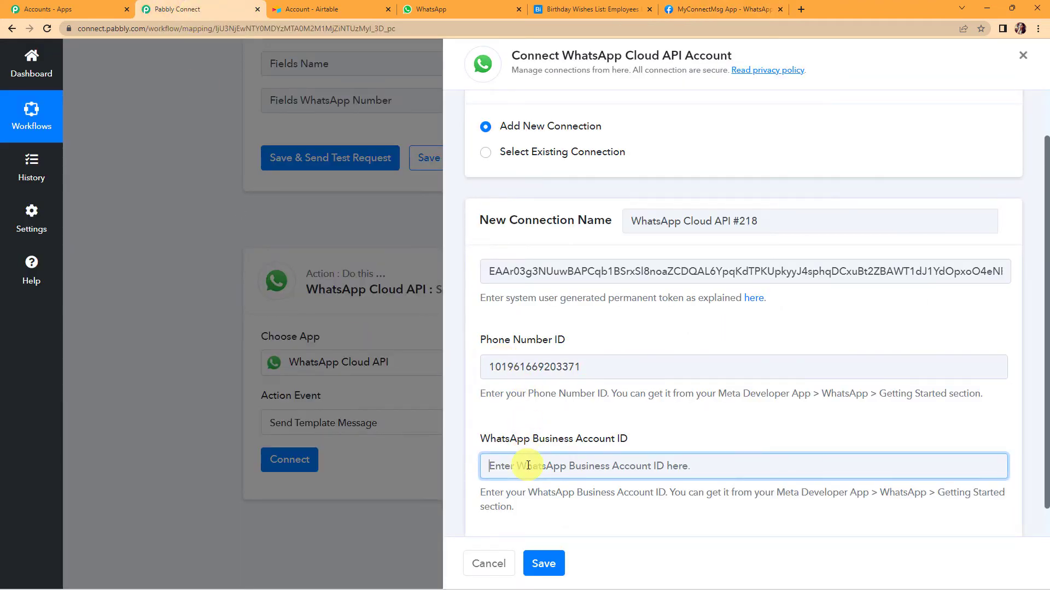
pyautogui.hotkey('ctrl', 'v')
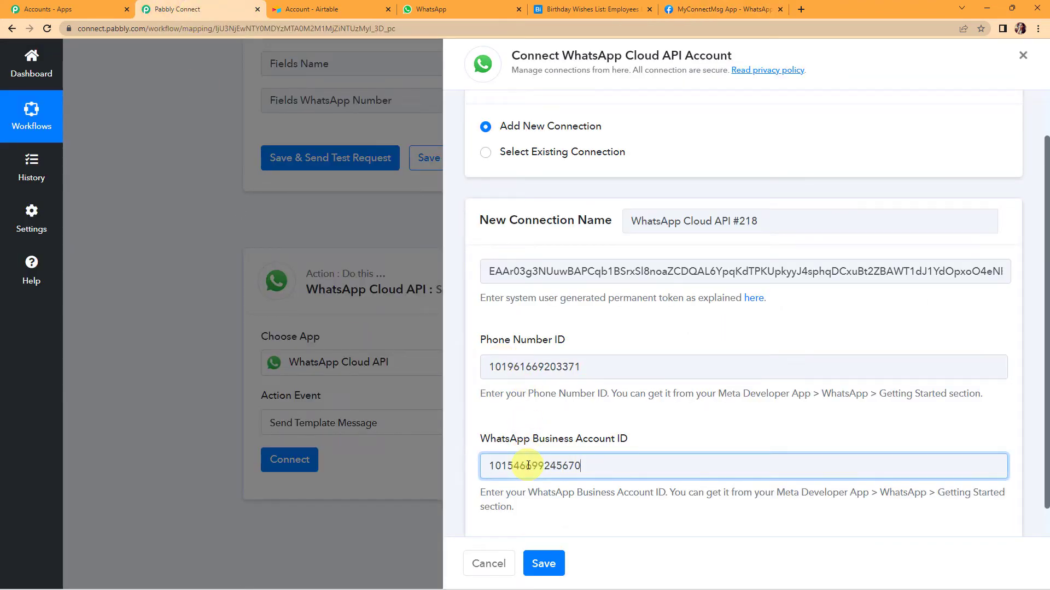
pyautogui.click(544, 564)
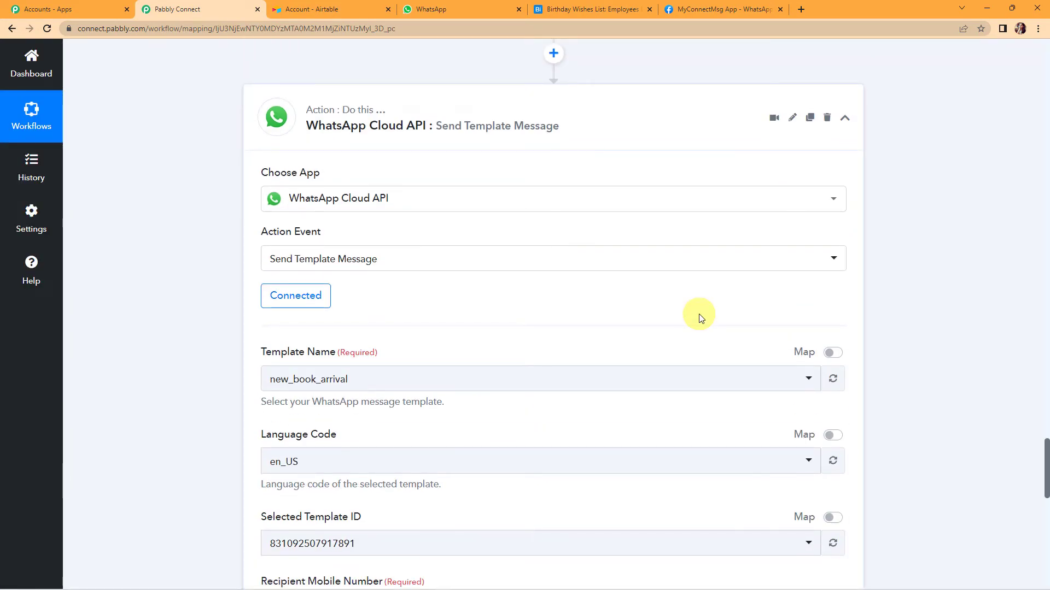
# Step: Search the WhatsApp Manager message templates for "bir" and review the header, body variables, footer and preview of birthday_wishes
pyautogui.scroll(-3, 699, 314)
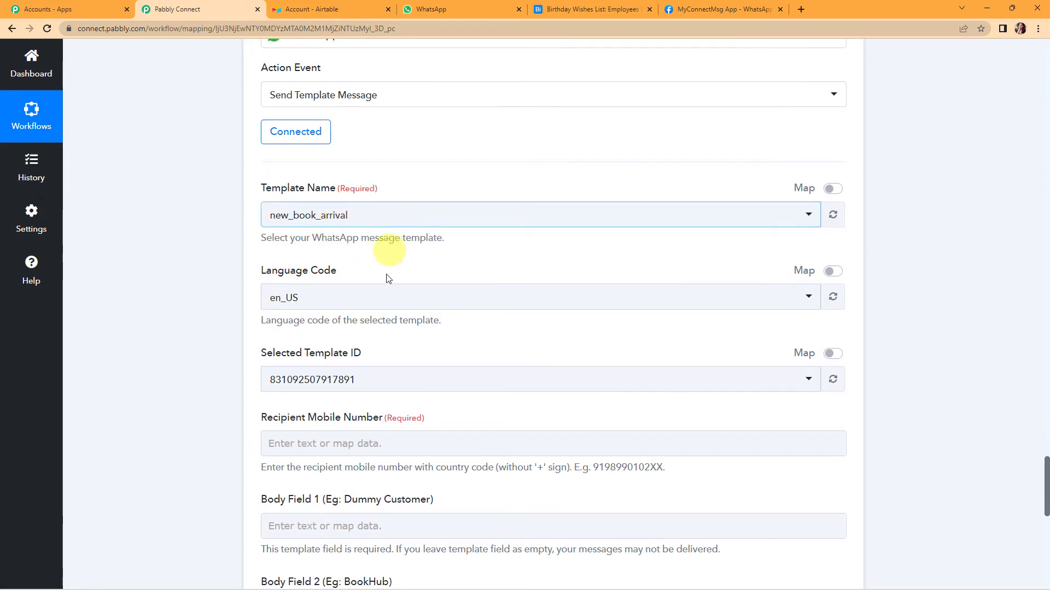
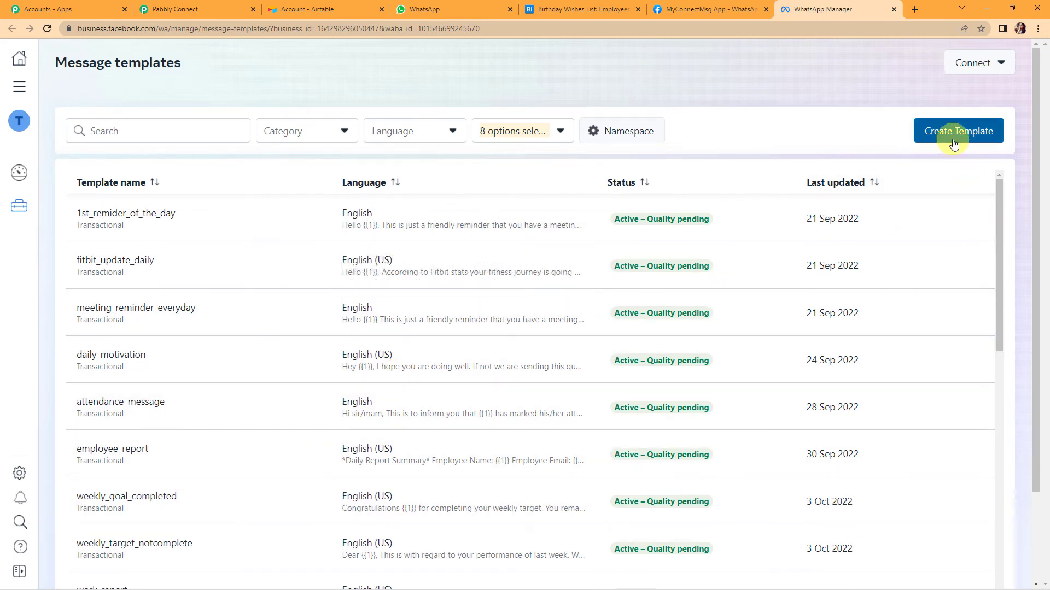
pyautogui.click(202, 125)
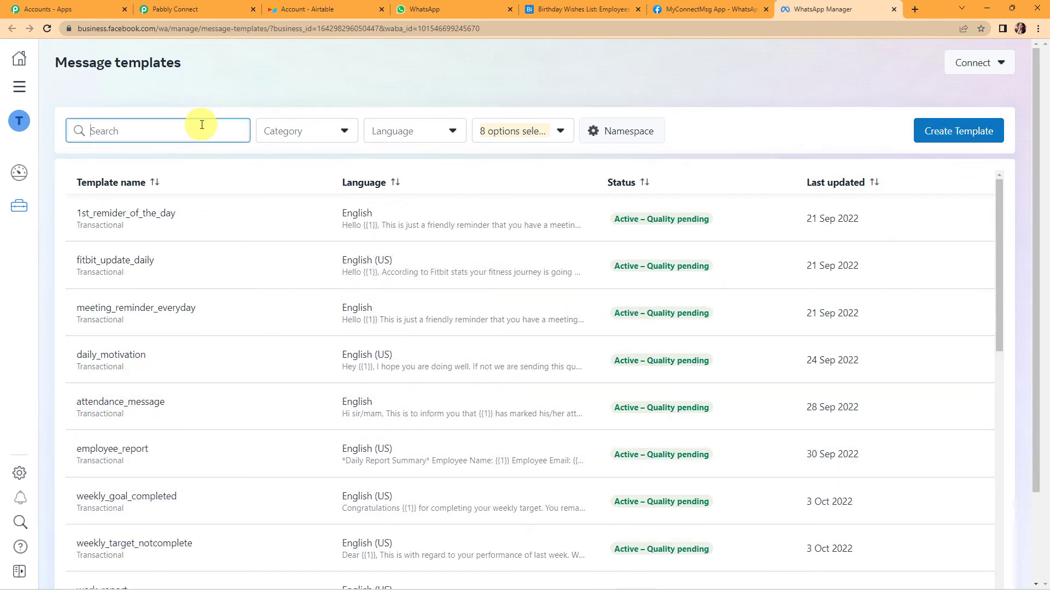
pyautogui.write('bir')
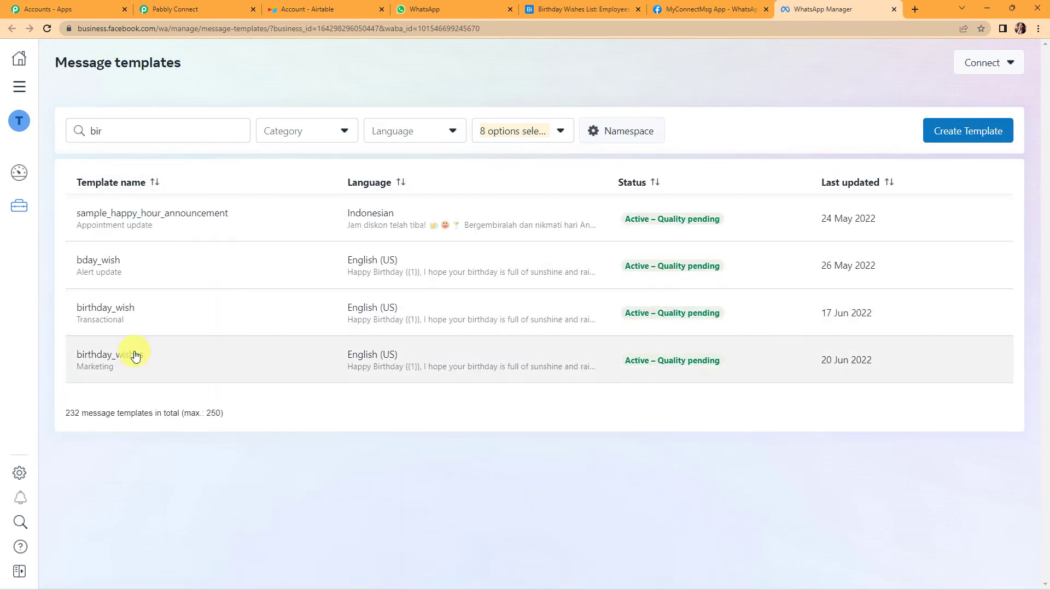
pyautogui.click(134, 354)
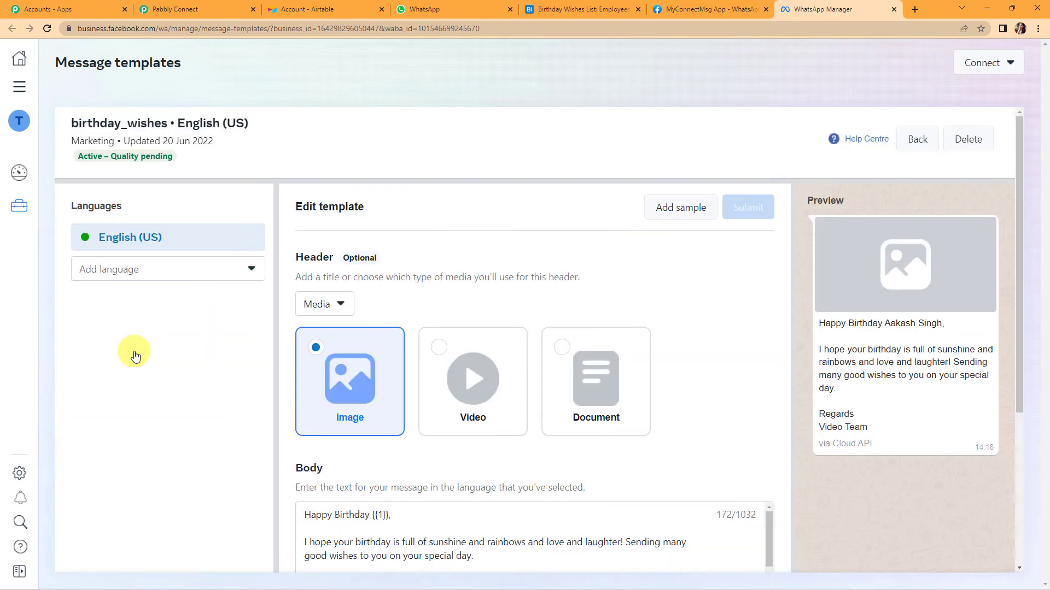
pyautogui.scroll(-2, 687, 363)
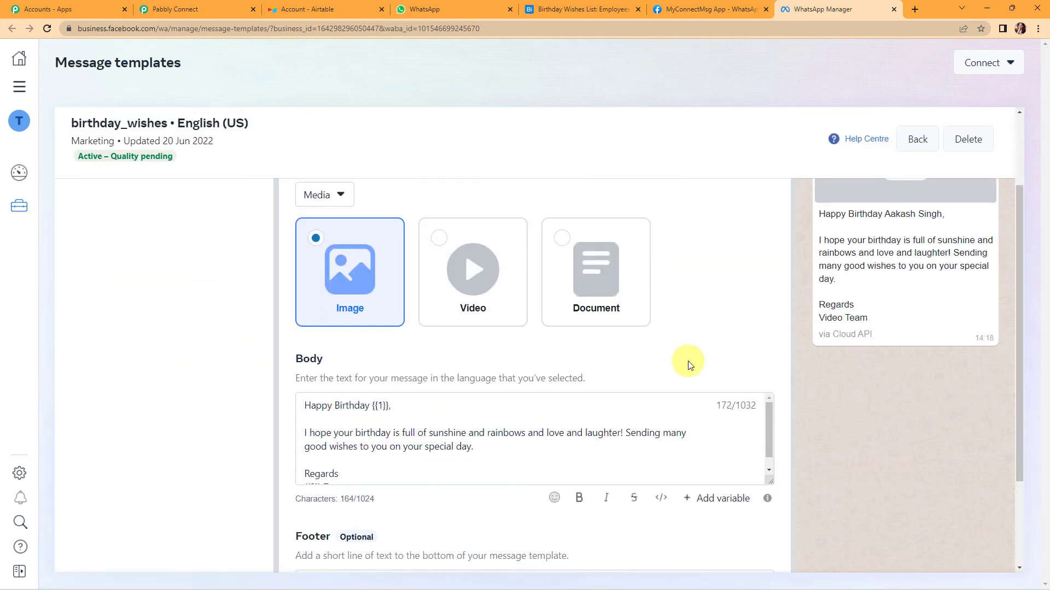
pyautogui.scroll(2, 686, 363)
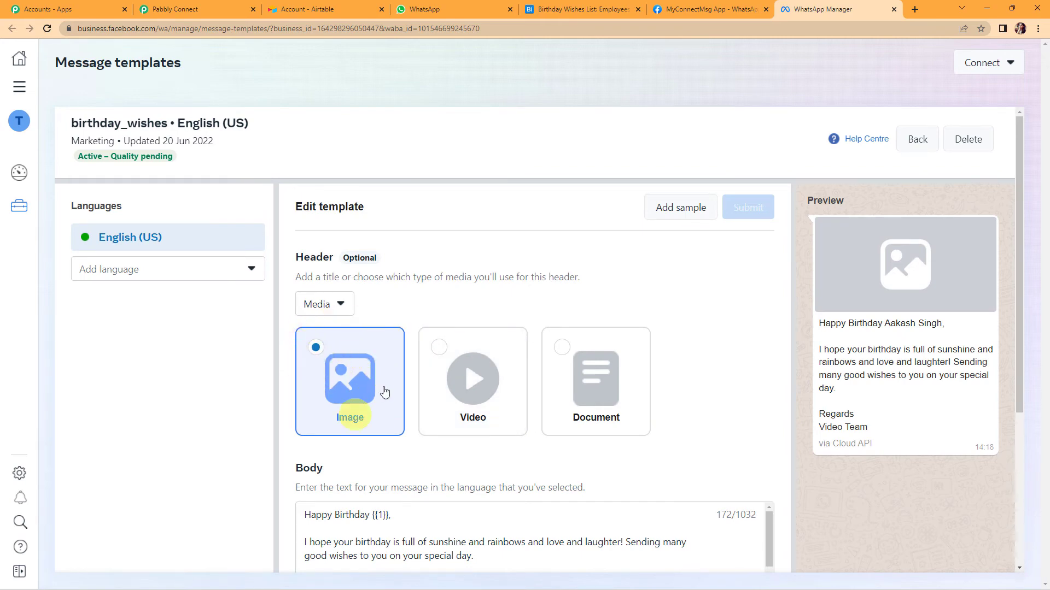
pyautogui.scroll(-4, 708, 368)
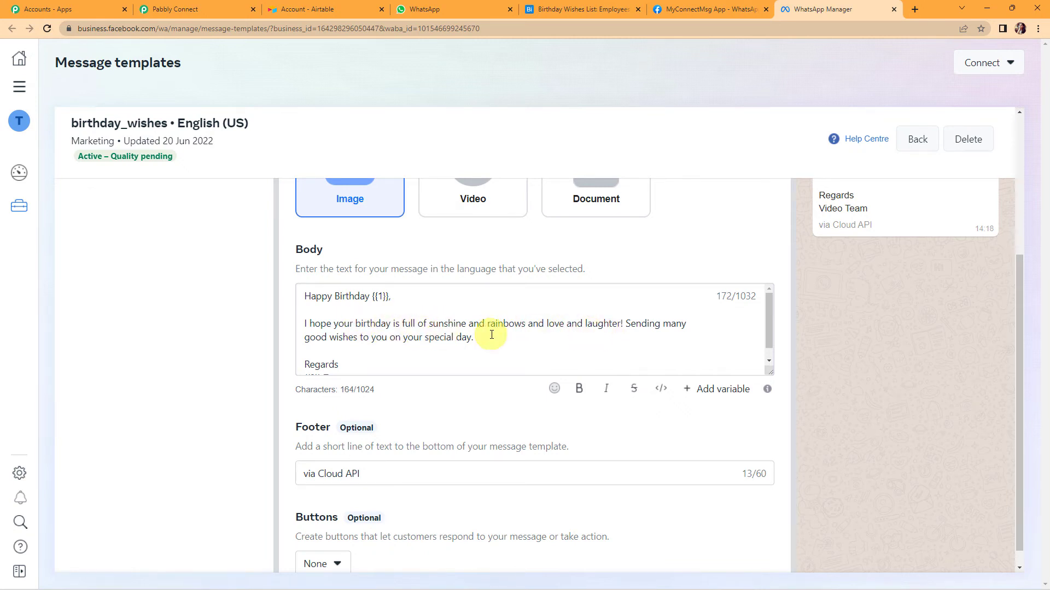
pyautogui.scroll(-1, 492, 335)
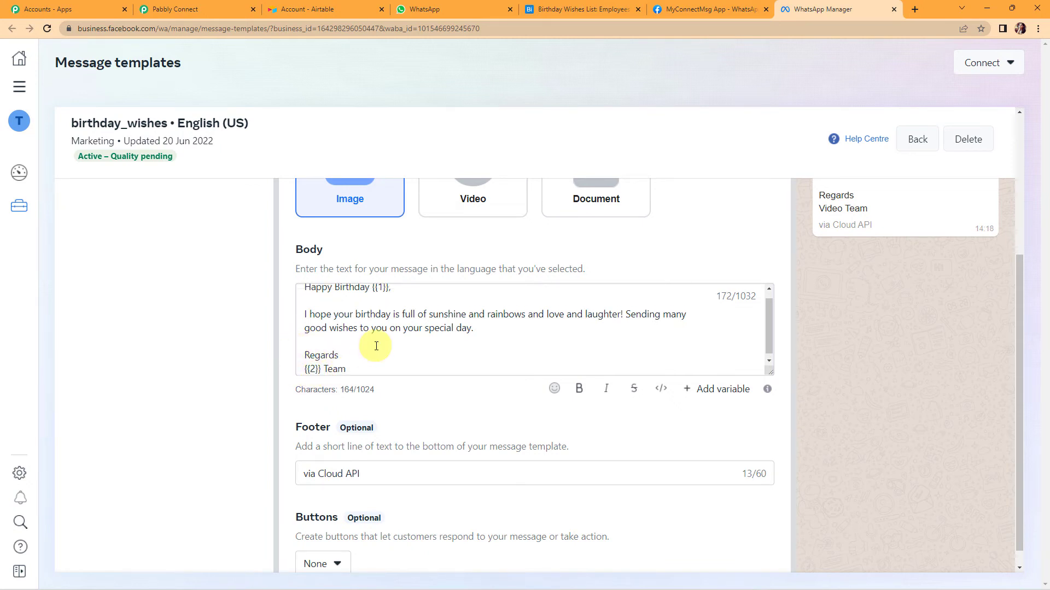
pyautogui.scroll(1, 376, 346)
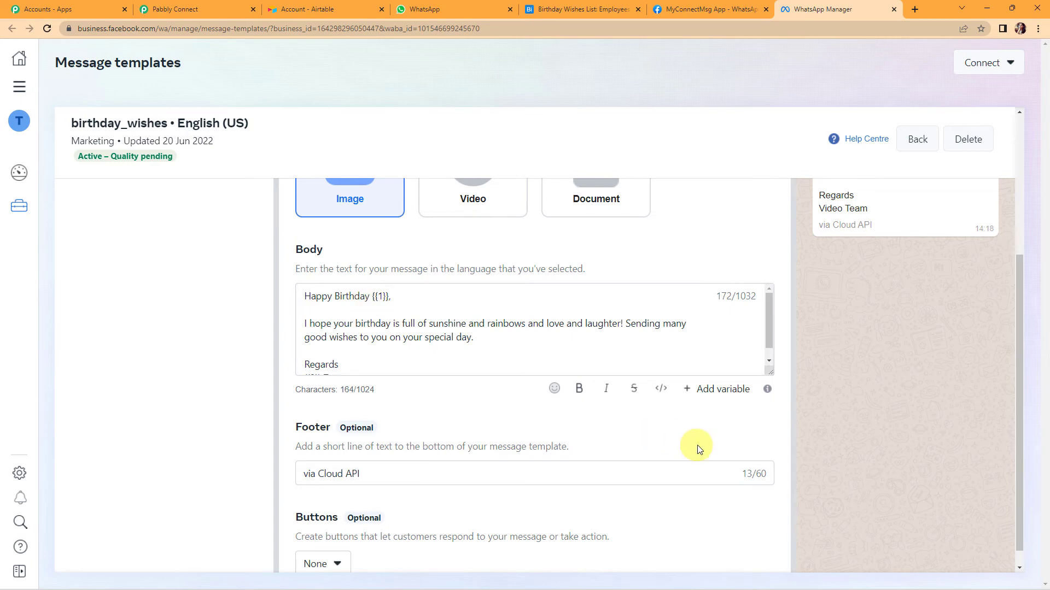
pyautogui.scroll(4, 697, 445)
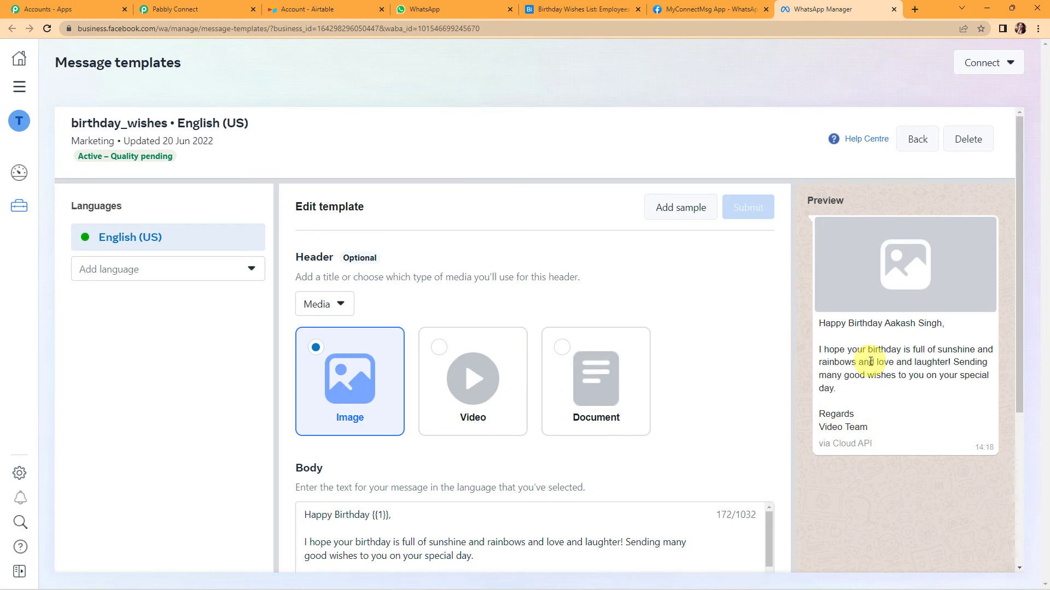
# Step: Return to Pabbly Connect and choose birthday_wishes as the template name for the WhatsApp Cloud API action
pyautogui.click(205, 14)
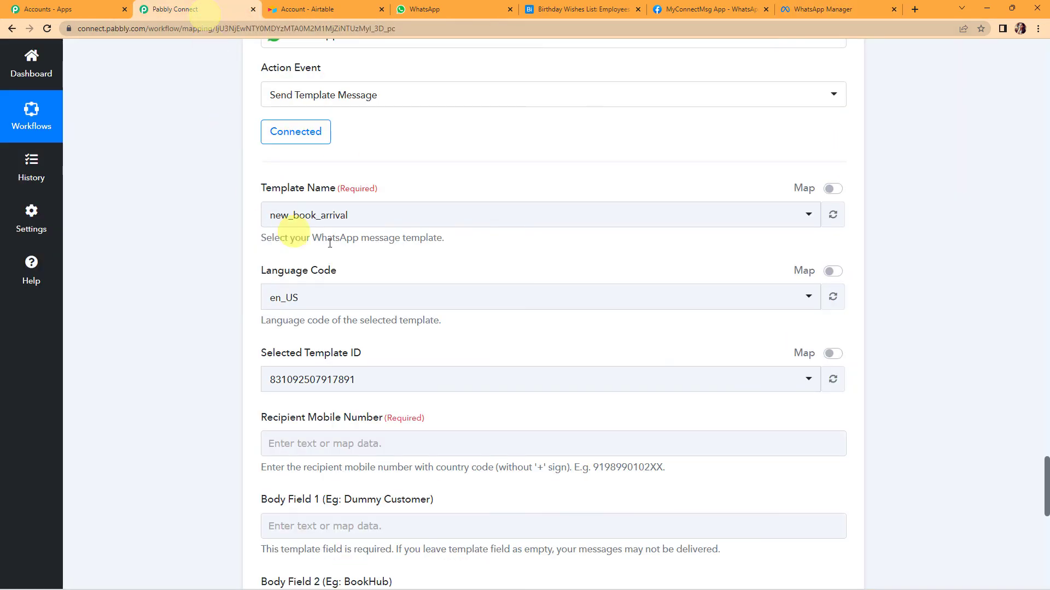
pyautogui.click(371, 218)
pyautogui.write('bi')
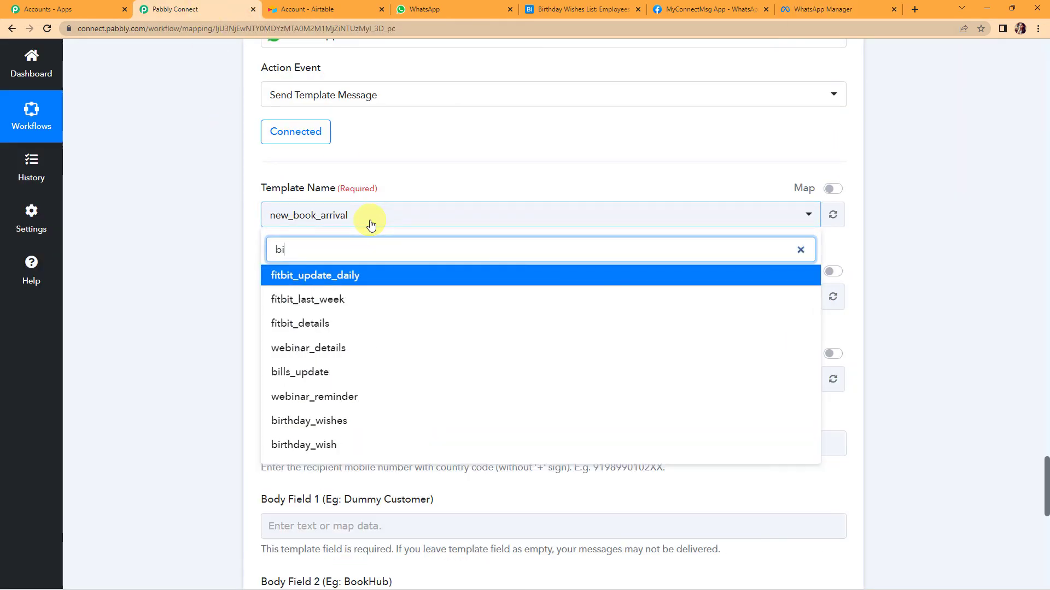
pyautogui.write('r')
pyautogui.click(333, 275)
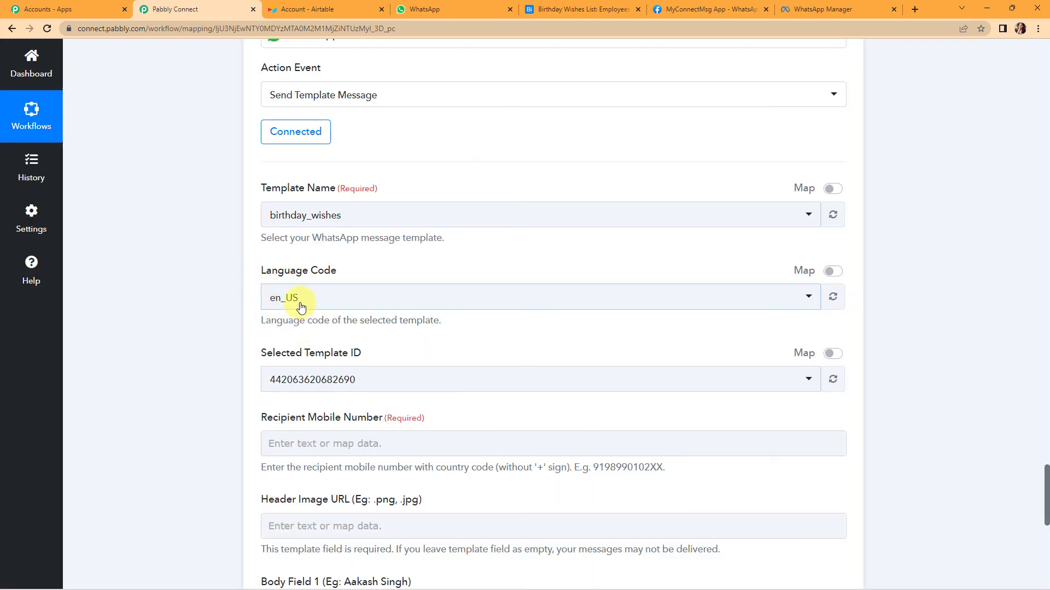
# Step: Map the recipient mobile number to the Iterator's Fields WhatsApp Number, prefixed with country code 91
pyautogui.scroll(-2, 213, 341)
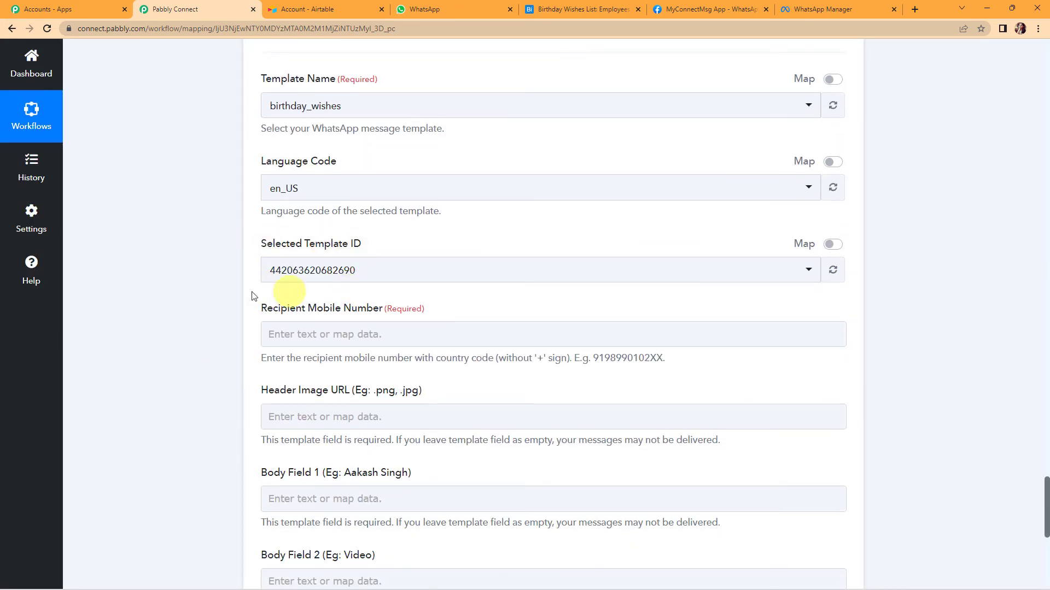
pyautogui.scroll(-2, 203, 321)
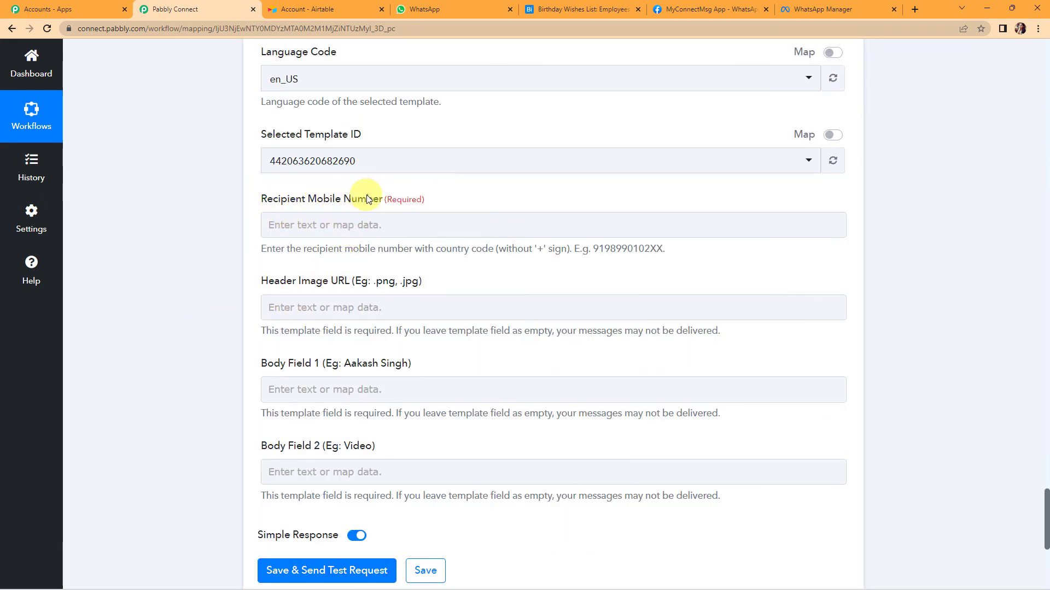
pyautogui.click(354, 229)
pyautogui.click(348, 220)
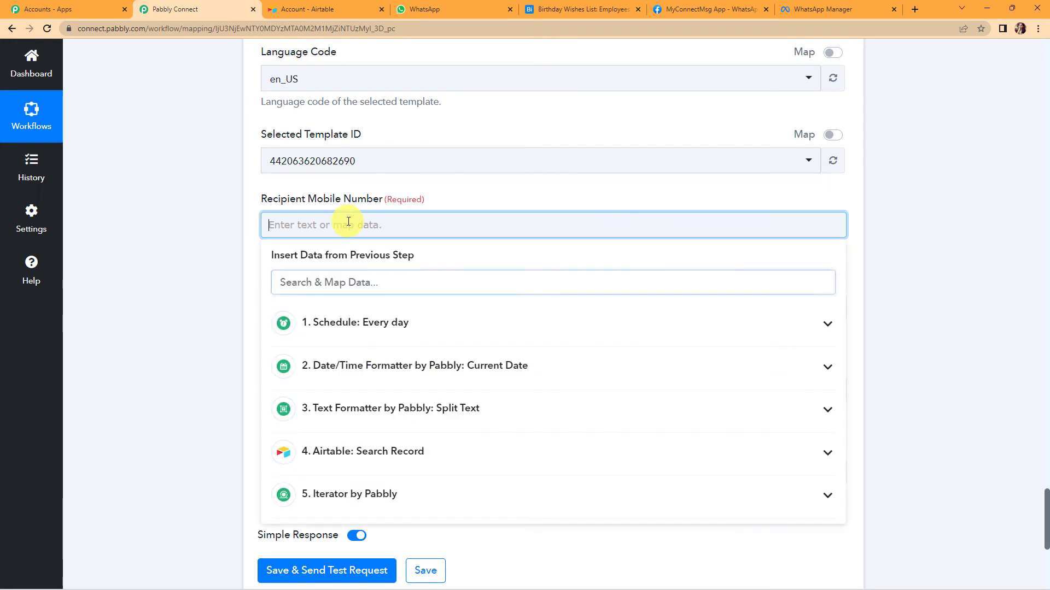
pyautogui.click(360, 487)
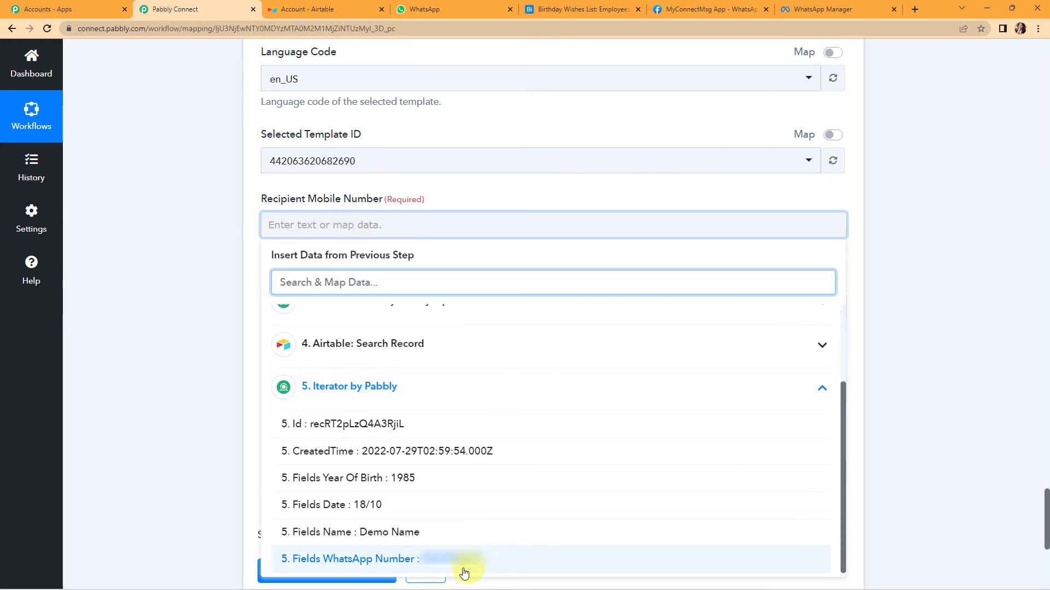
pyautogui.click(457, 558)
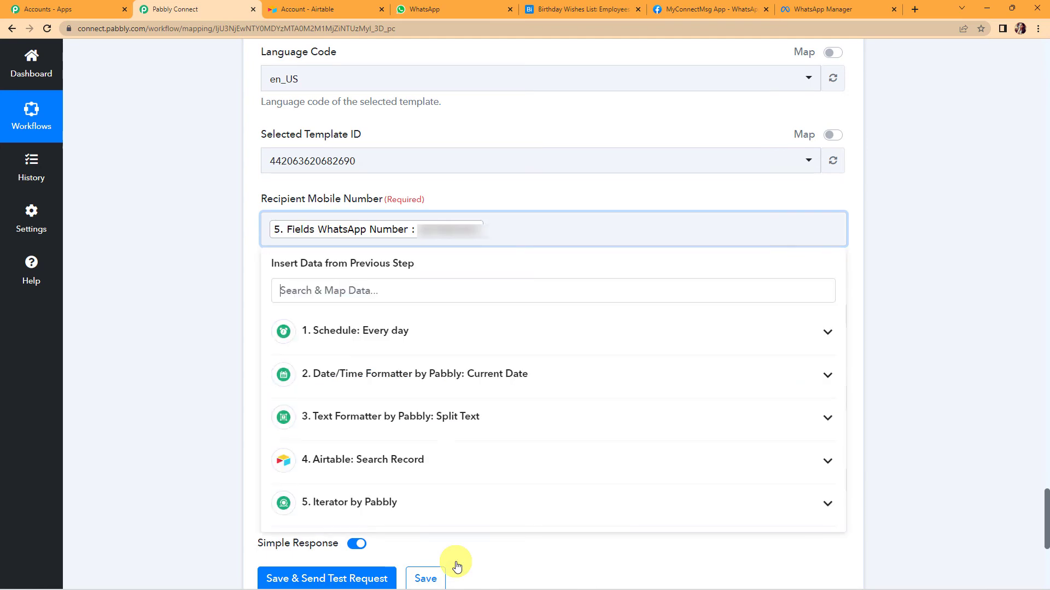
pyautogui.click(182, 240)
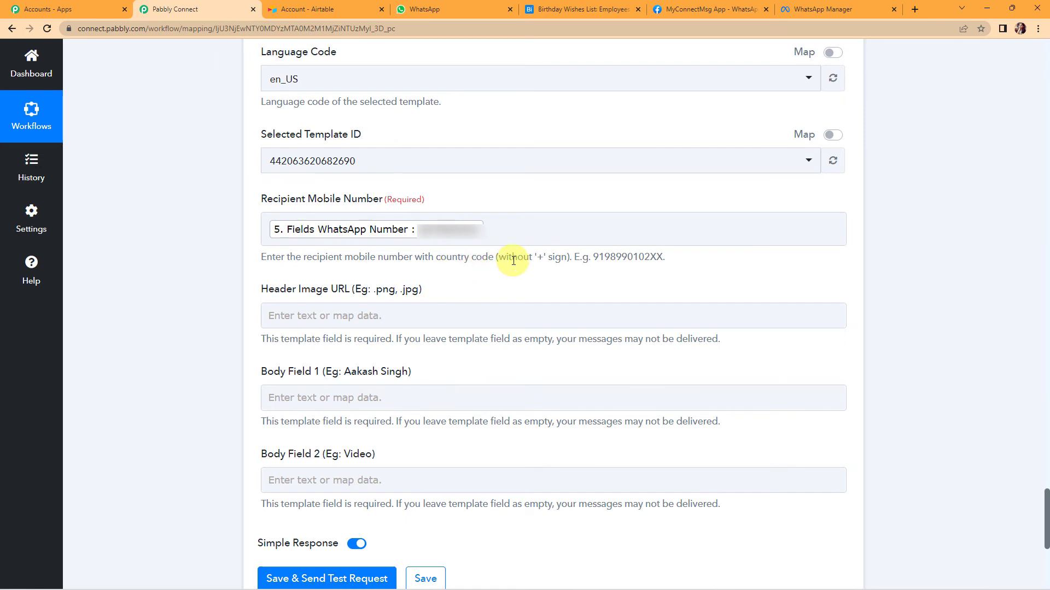
pyautogui.click(269, 232)
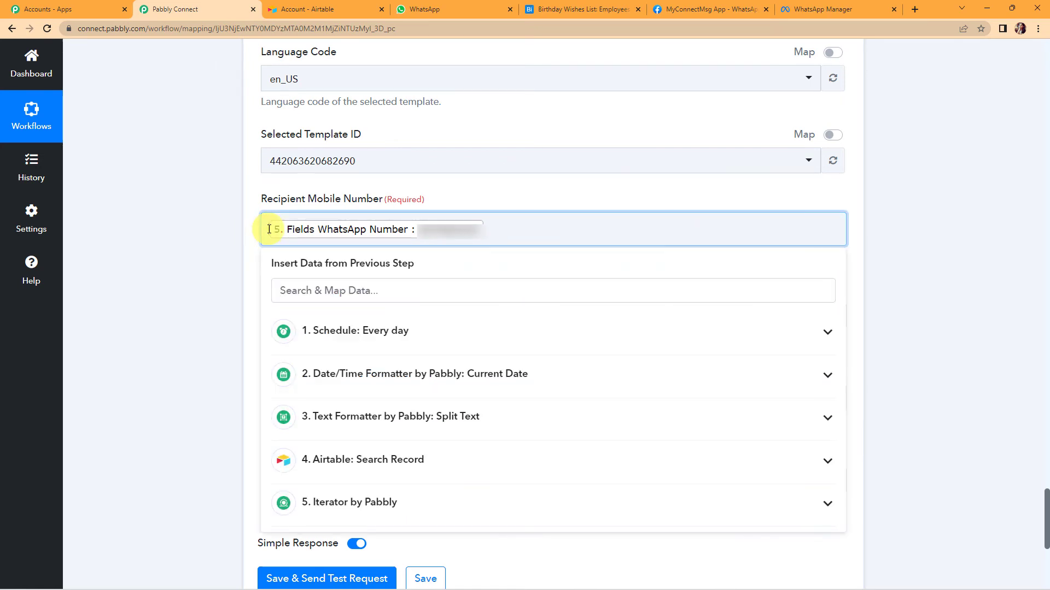
pyautogui.write('91')
pyautogui.click(212, 244)
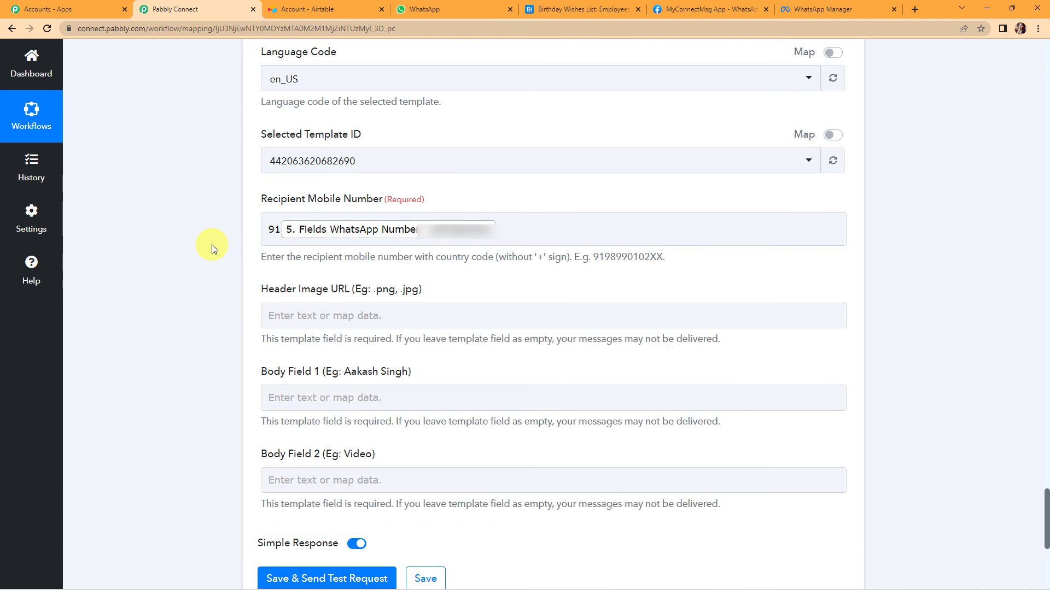
# Step: In the WordPress media library, filter to images and copy the file URL of the happy-birthday cupcakes picture
pyautogui.scroll(-2, 212, 244)
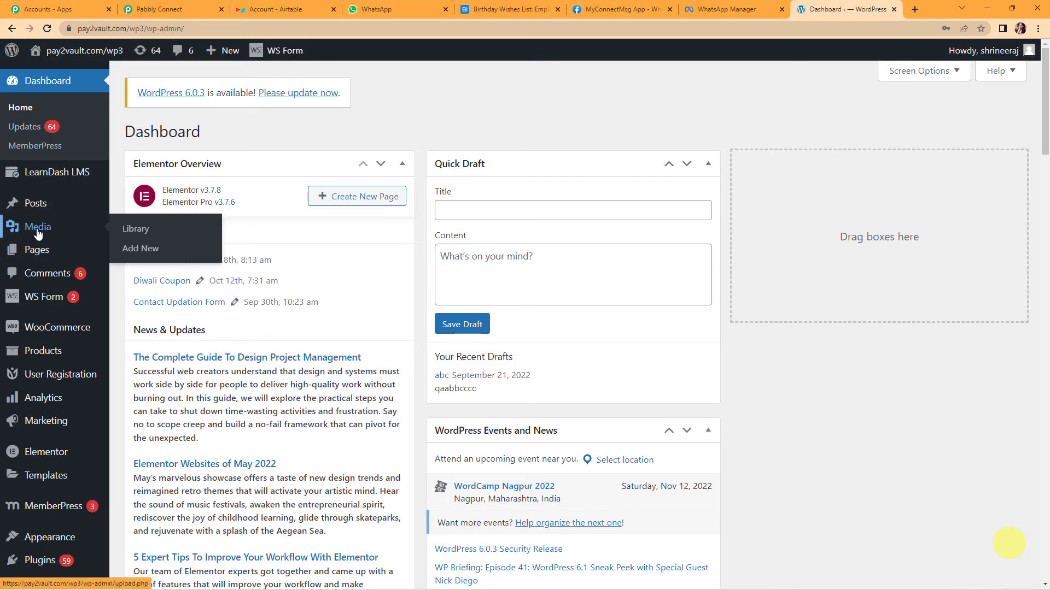
pyautogui.click(151, 235)
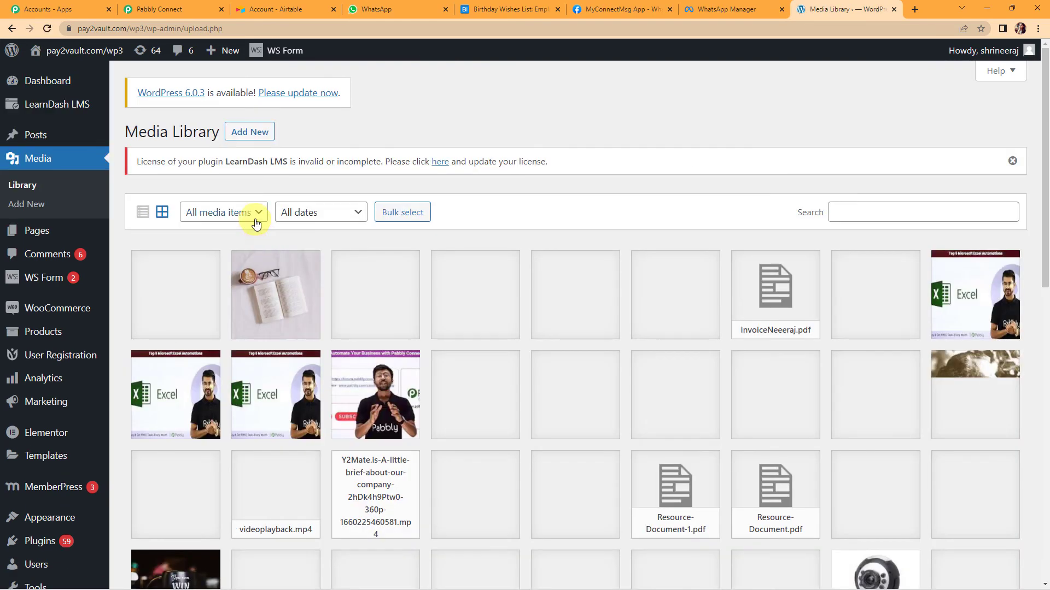
pyautogui.click(256, 217)
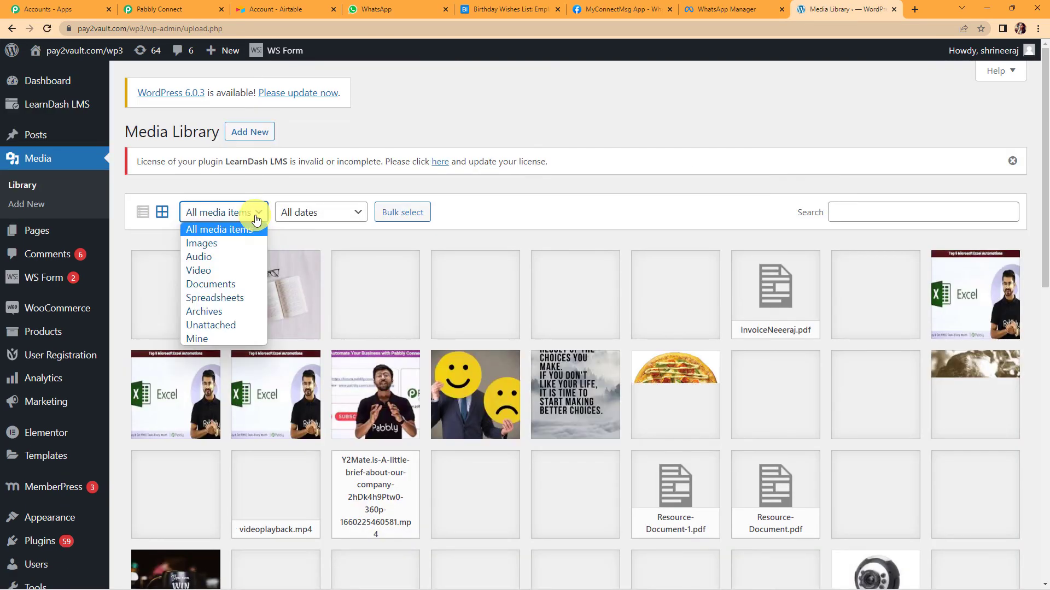
pyautogui.click(220, 244)
pyautogui.scroll(-10, 582, 403)
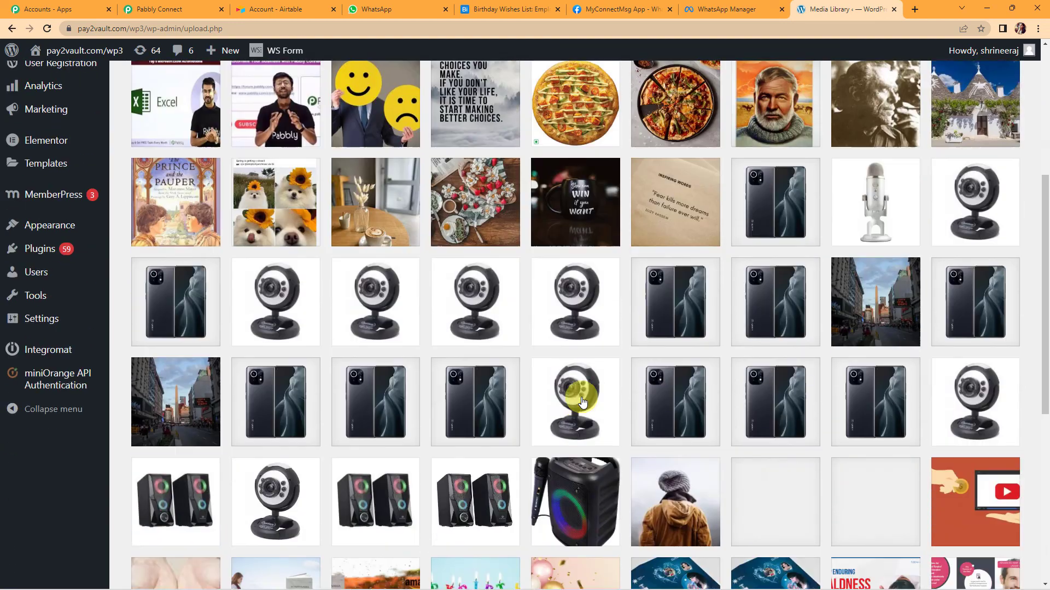
pyautogui.scroll(-2, 582, 403)
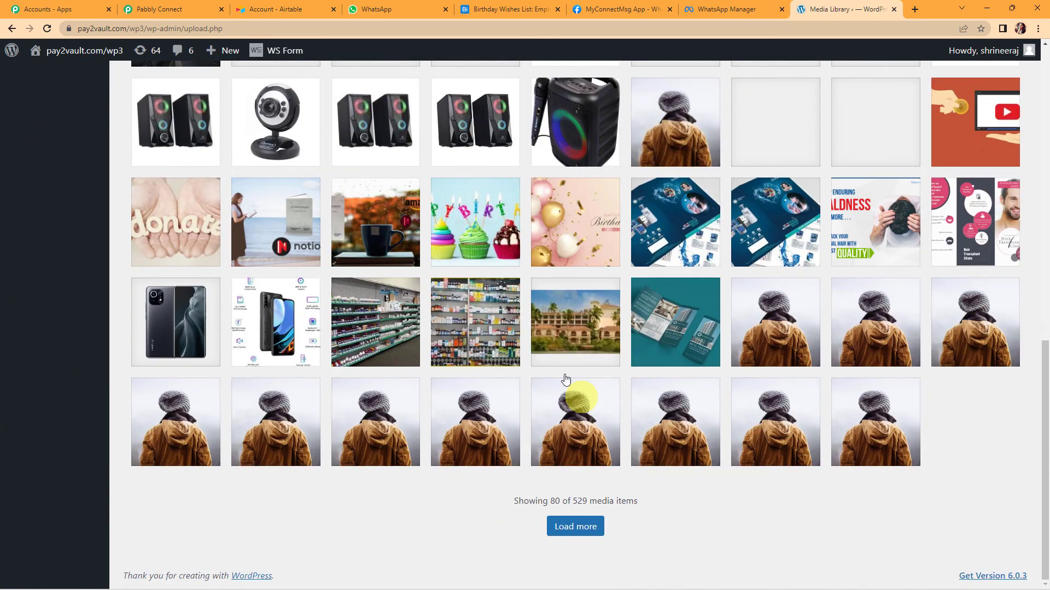
pyautogui.click(462, 235)
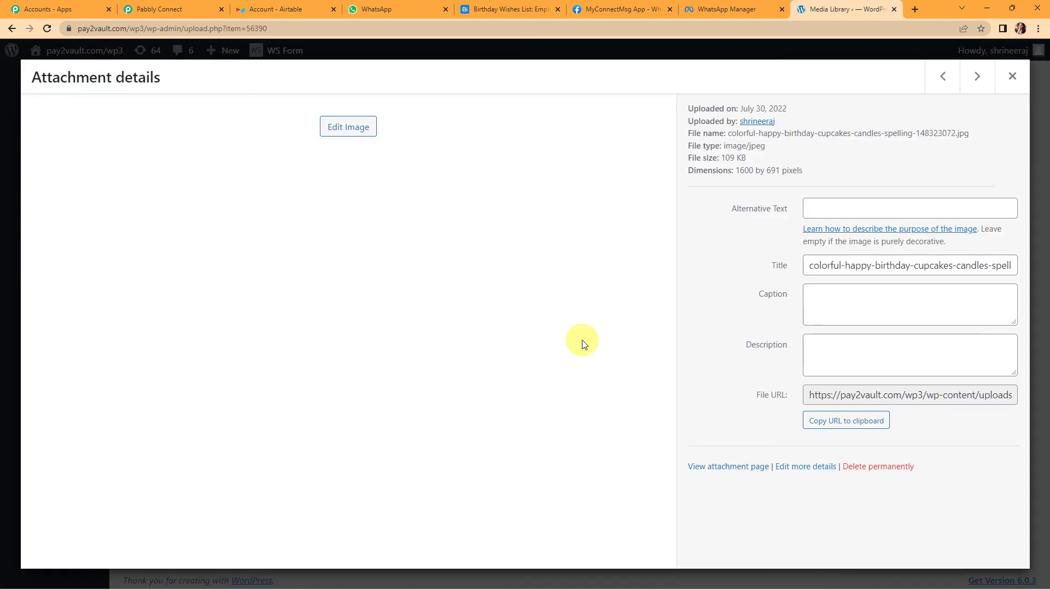
pyautogui.click(846, 421)
# Step: Return to Pabbly Connect and paste the copied cupcakes picture URL as the Header Image URL
pyautogui.click(183, 11)
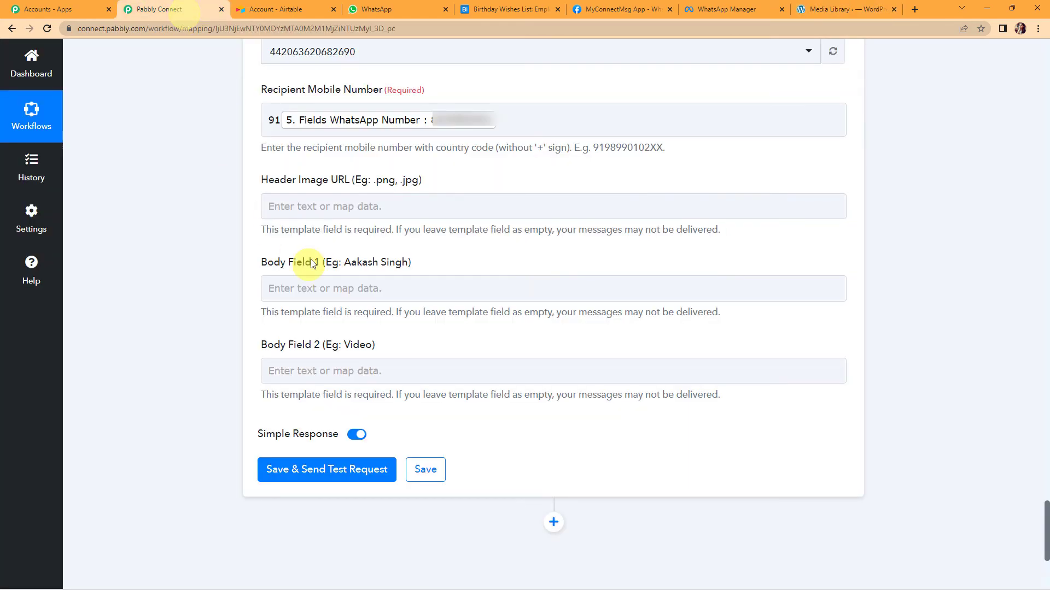
pyautogui.click(319, 211)
pyautogui.write('https://pay2vault.com/wp3/wp-content/uploads/2021/02/colorful-happy-birthday-cupcakes-candles-spelling-148323072.jpg')
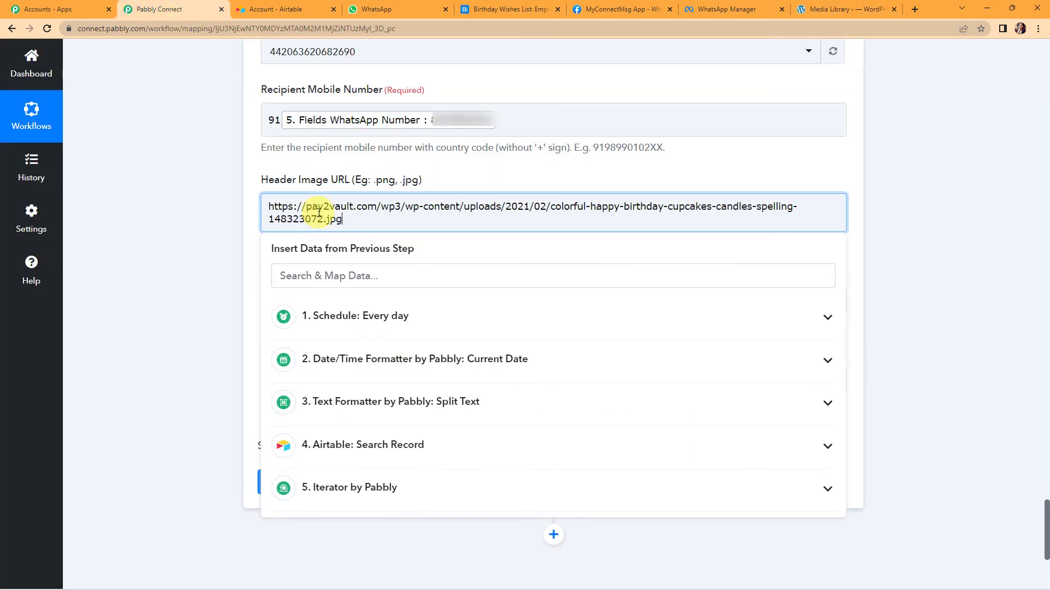
pyautogui.click(236, 263)
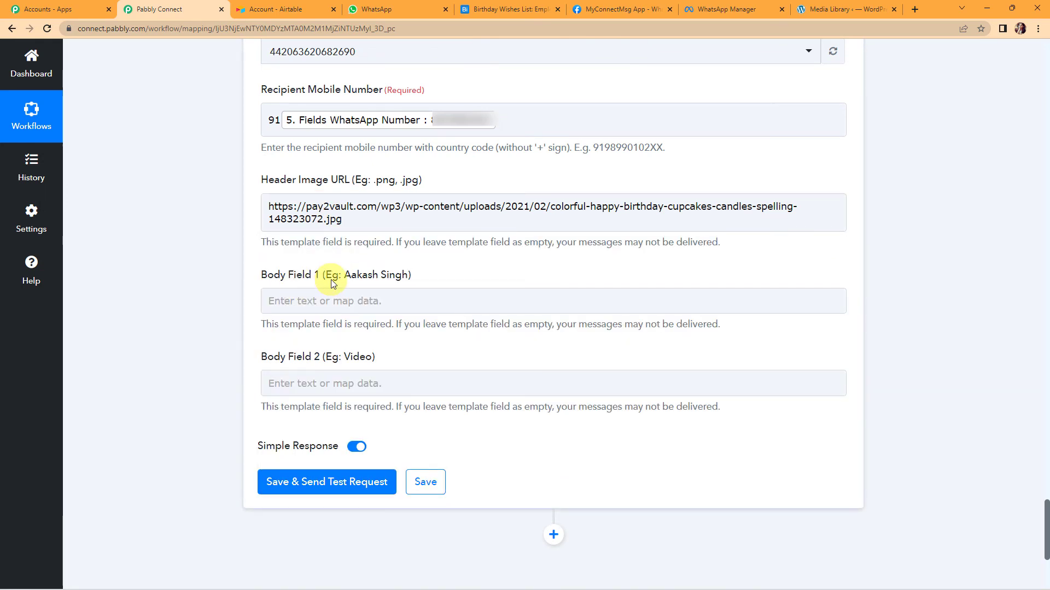
# Step: Map Body Field 1 to the Fields Name value from the Iterator step
pyautogui.click(316, 300)
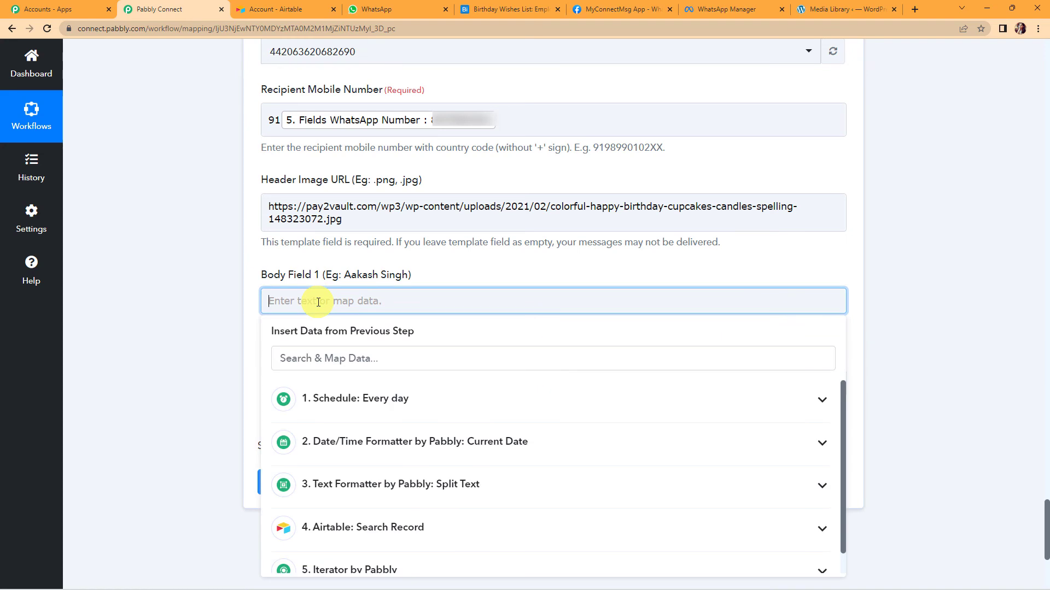
pyautogui.click(347, 557)
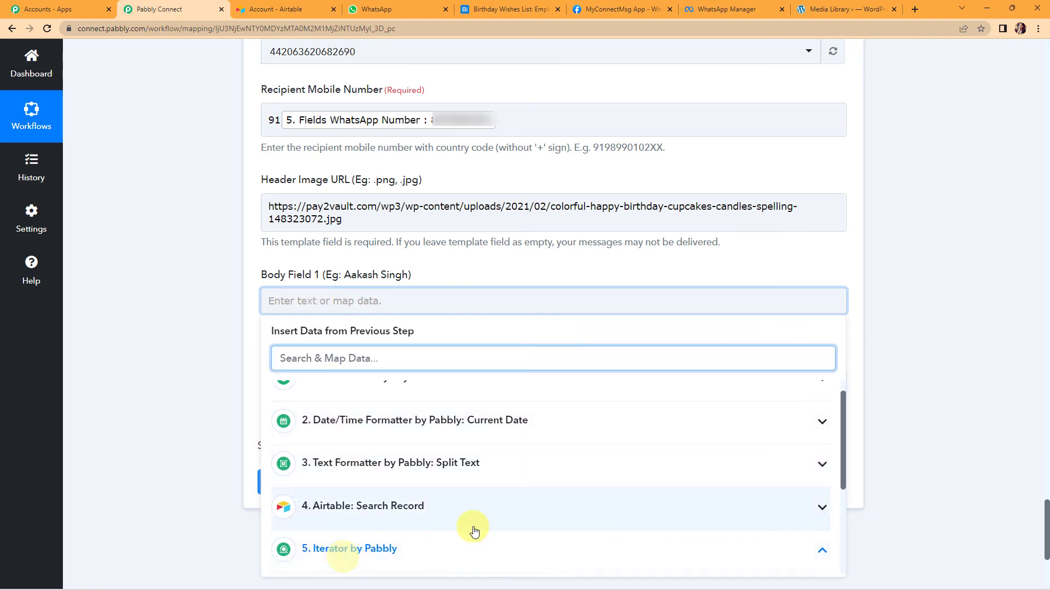
pyautogui.scroll(-3, 471, 529)
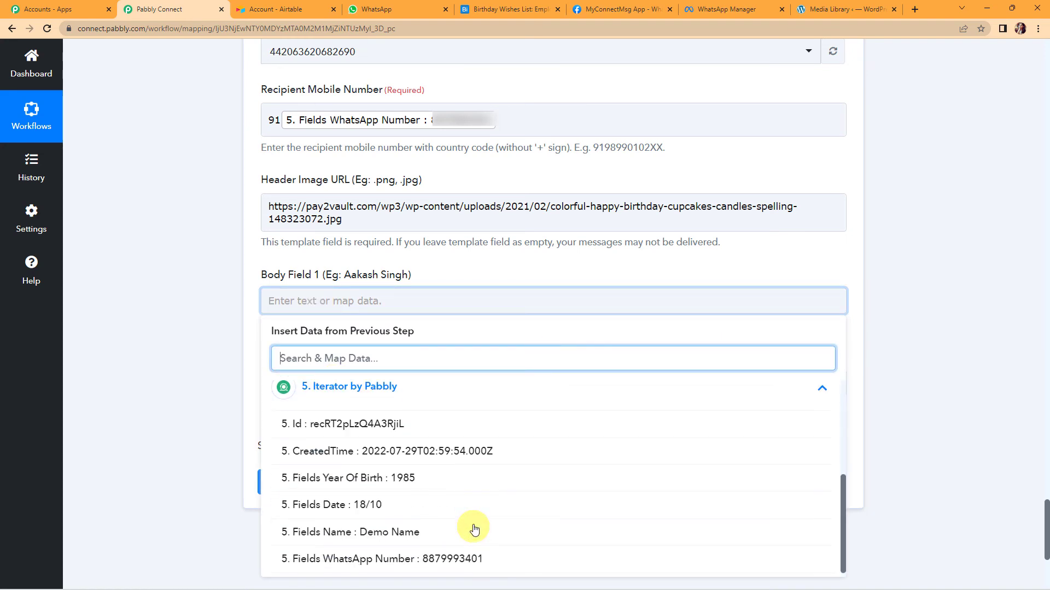
pyautogui.click(393, 532)
pyautogui.click(181, 328)
# Step: Set Body Field 2 to "Pabbly", then save the WhatsApp action and send a test request
pyautogui.scroll(-3, 178, 324)
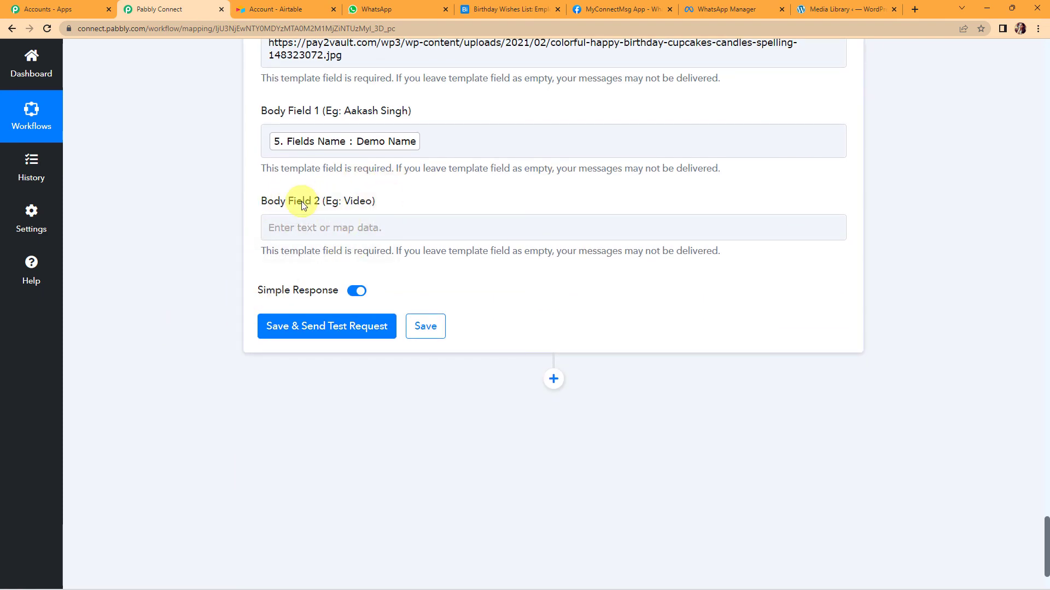
pyautogui.click(299, 228)
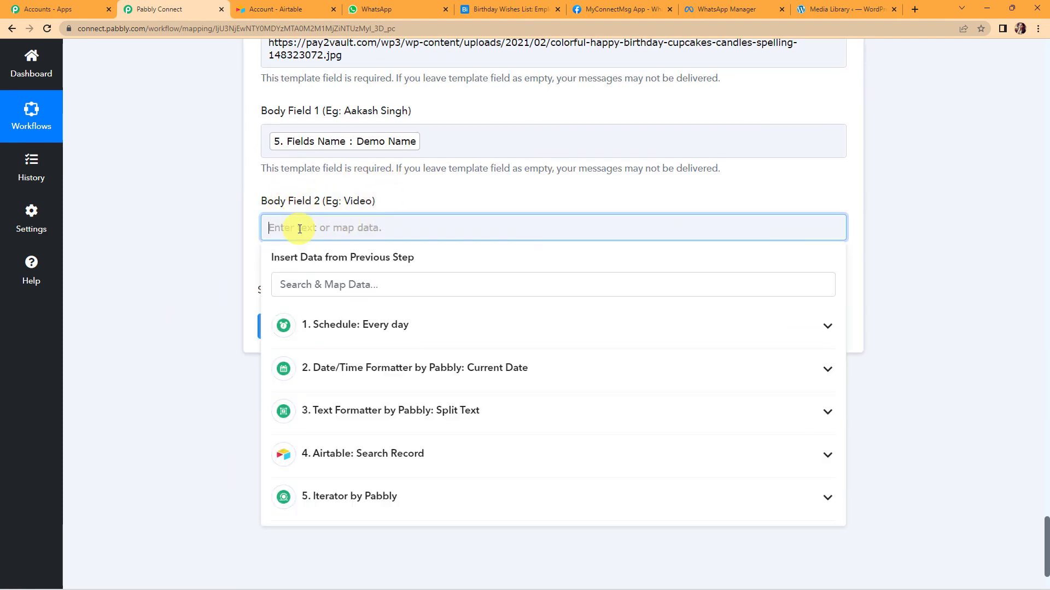
pyautogui.write('Pabbly')
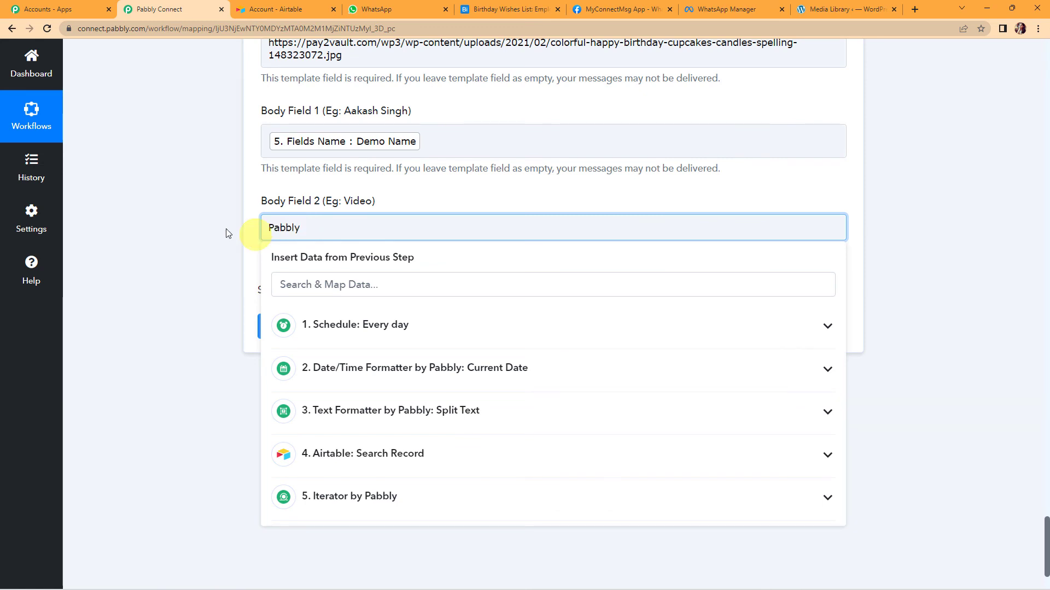
pyautogui.click(200, 219)
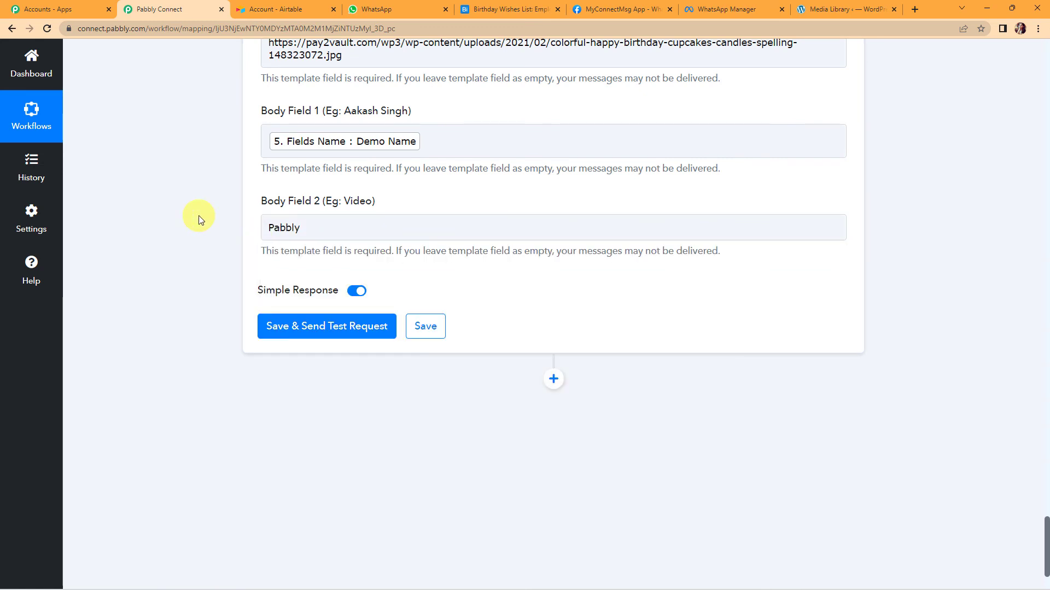
pyautogui.click(300, 334)
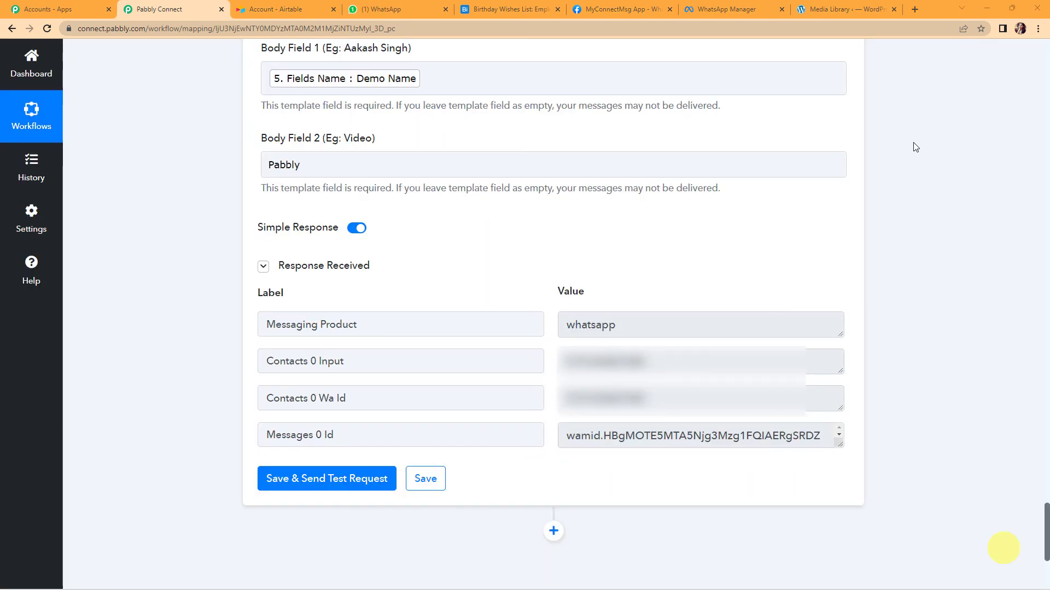
# Step: Switch to WhatsApp Web, open the business chat and load the header image of the received birthday message
pyautogui.click(395, 10)
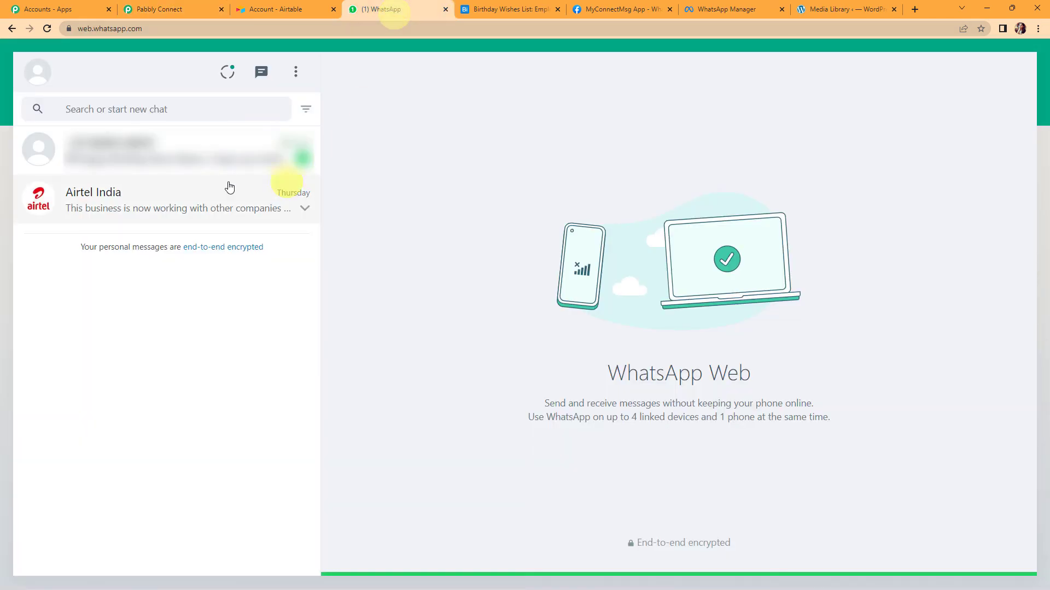
pyautogui.click(207, 157)
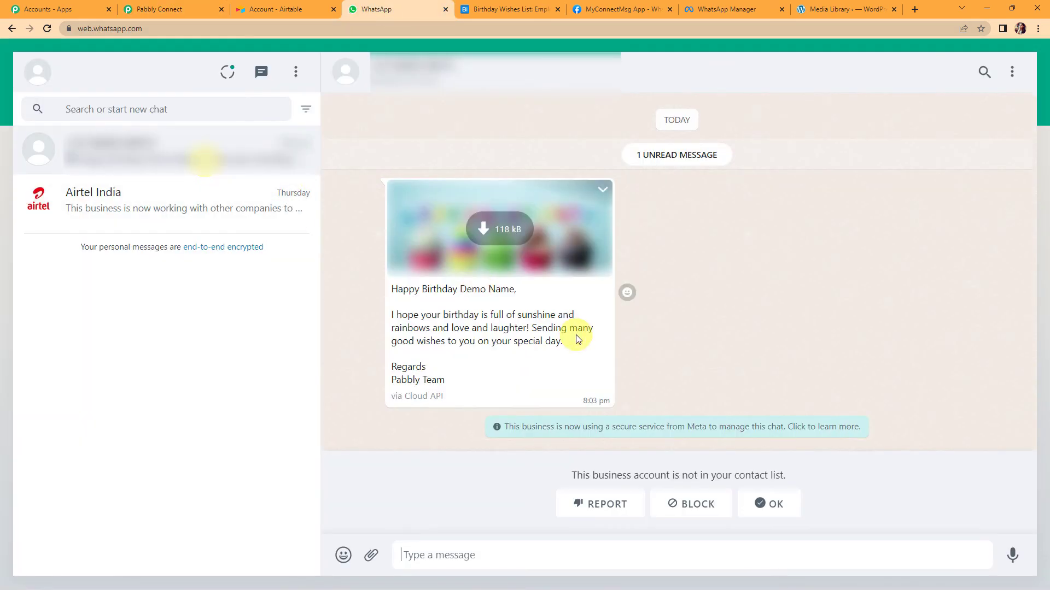
pyautogui.click(497, 236)
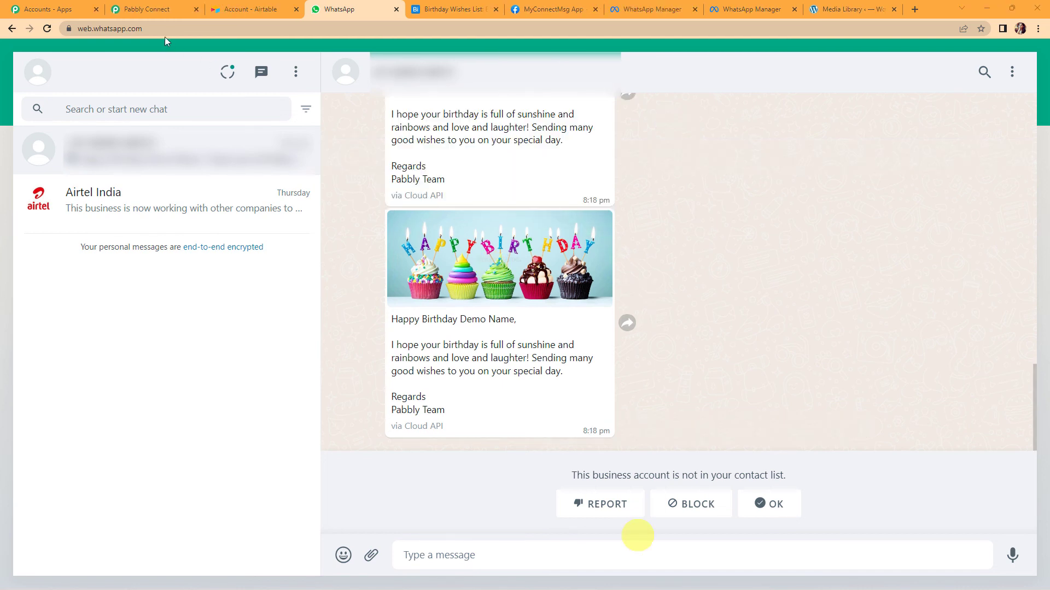
# Step: Return to Pabbly Connect and review the workflow from the daily schedule trigger through the WhatsApp Cloud API action
pyautogui.click(156, 9)
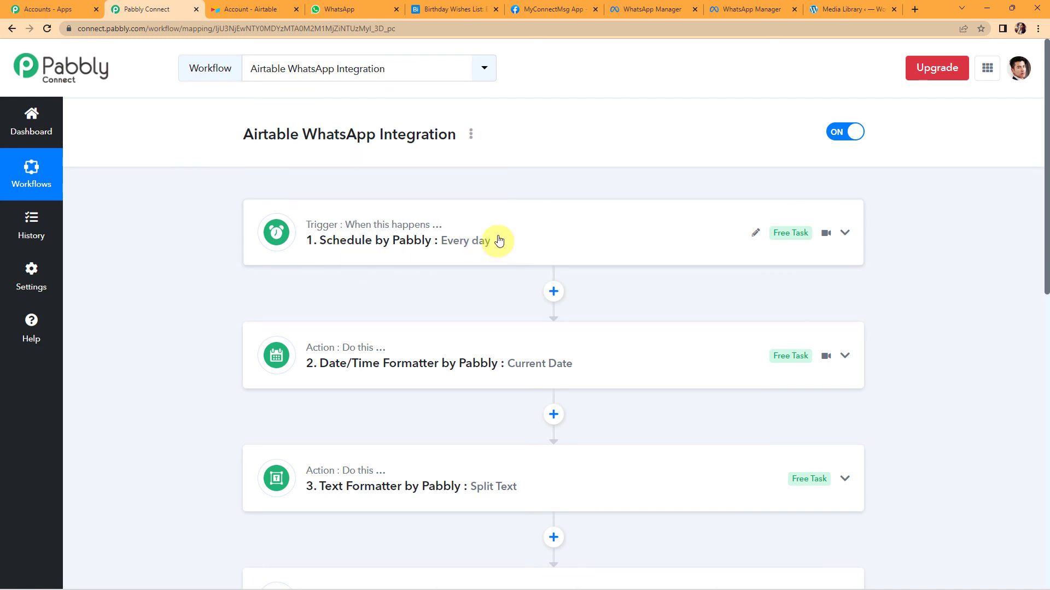
pyautogui.scroll(-1, 498, 234)
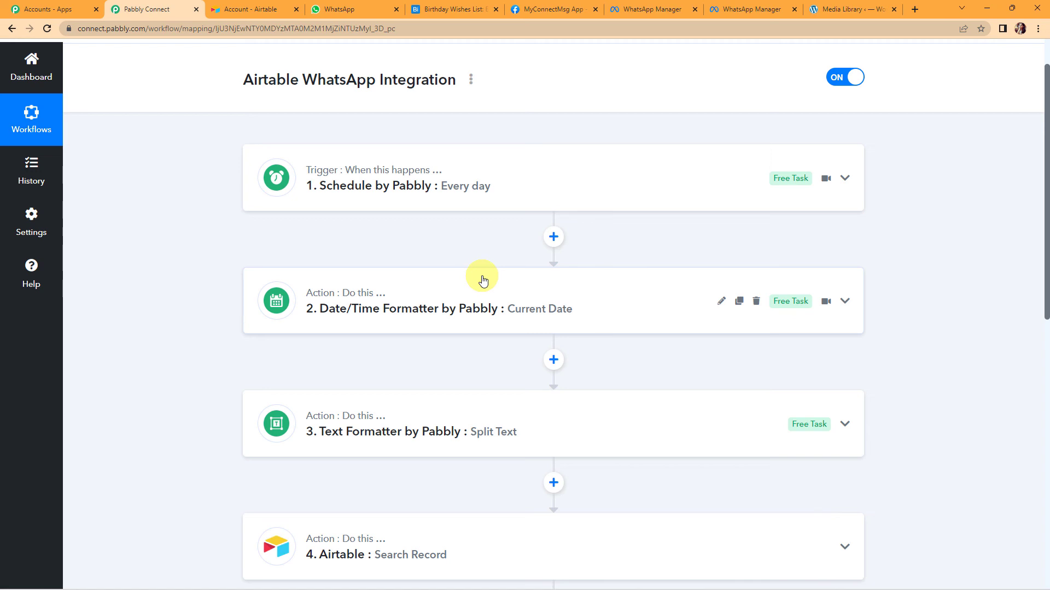
pyautogui.scroll(-2, 482, 280)
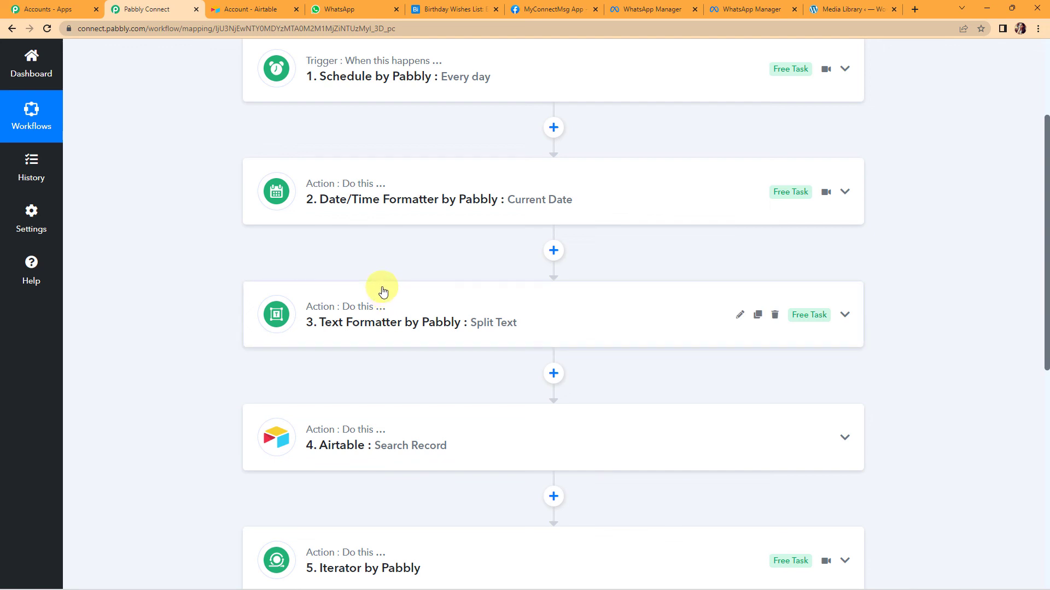
pyautogui.scroll(-3, 382, 292)
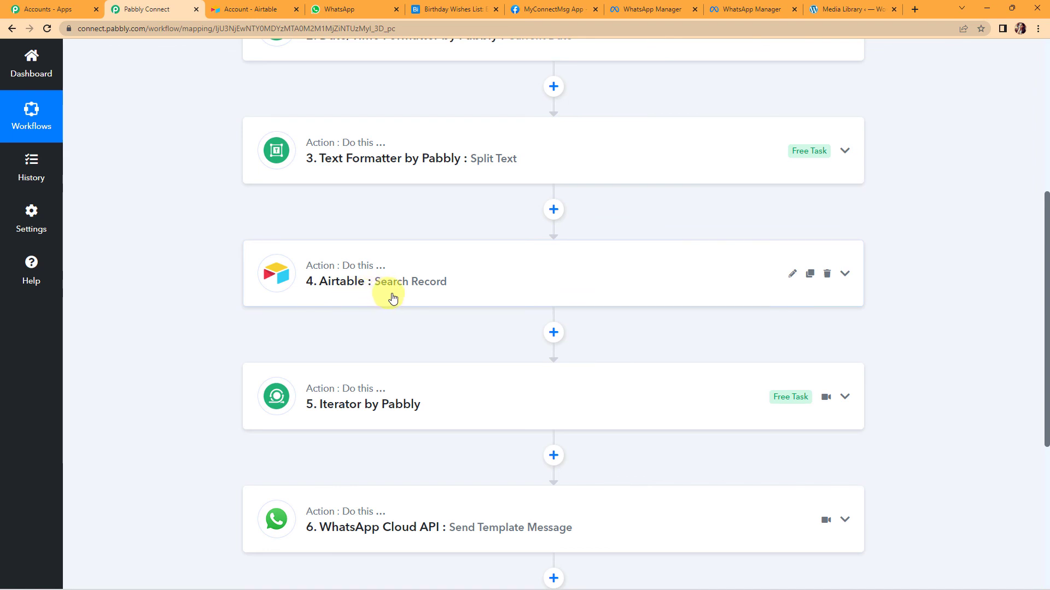
pyautogui.scroll(-2, 434, 299)
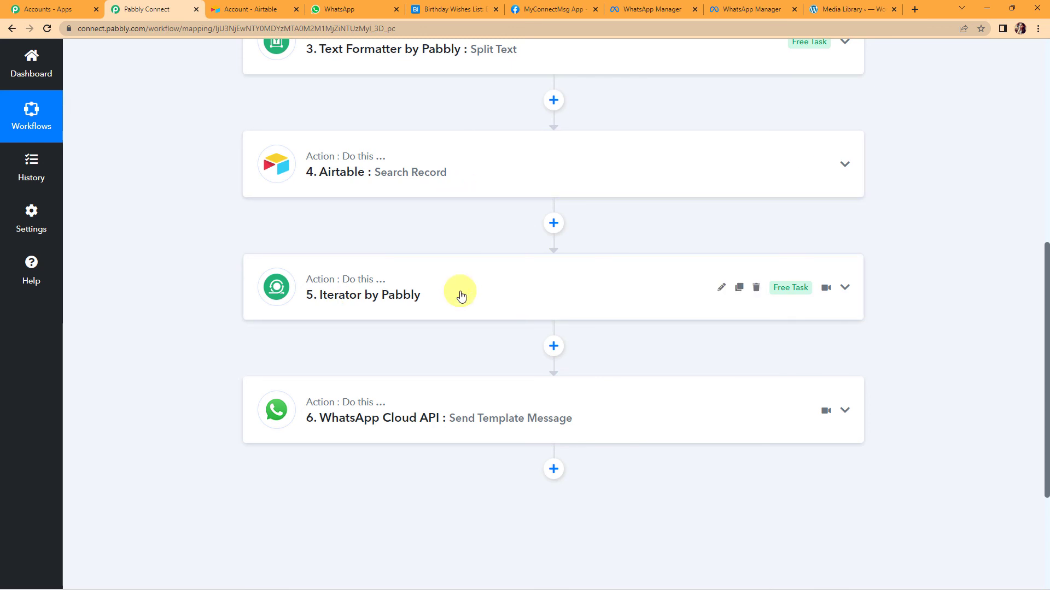
pyautogui.scroll(-2, 458, 293)
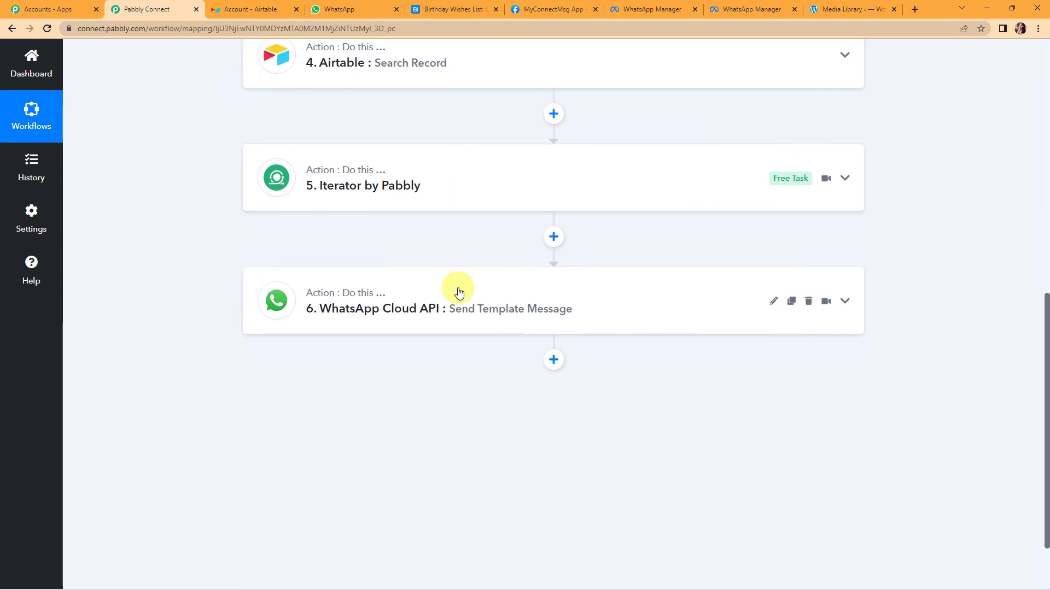